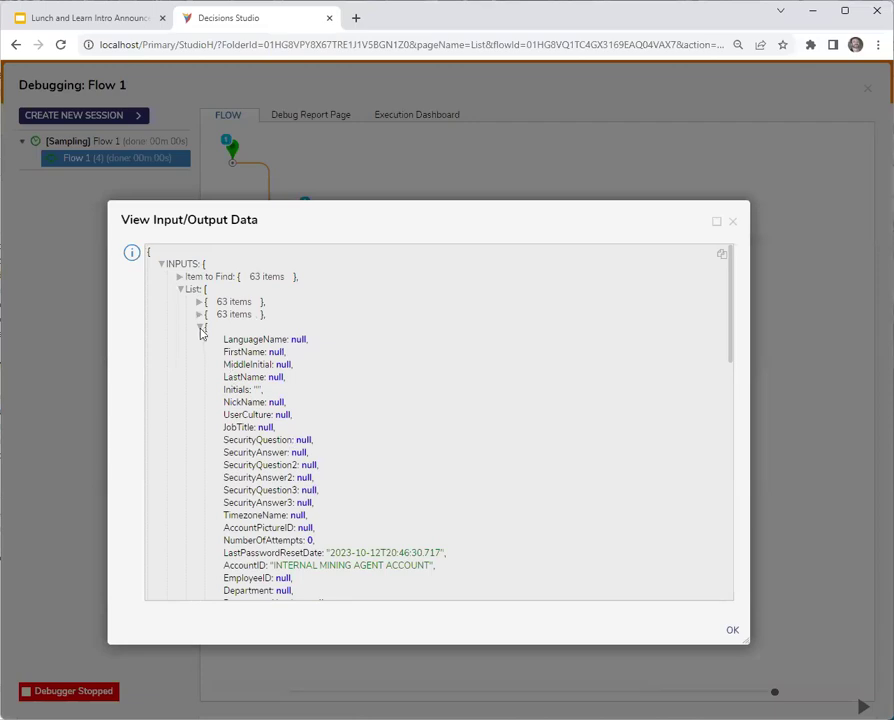
Inspect the administrator account entry in the debug data, then close the data view and exit the debugger.
{"action": "left_click", "coordinate": [200, 339]}
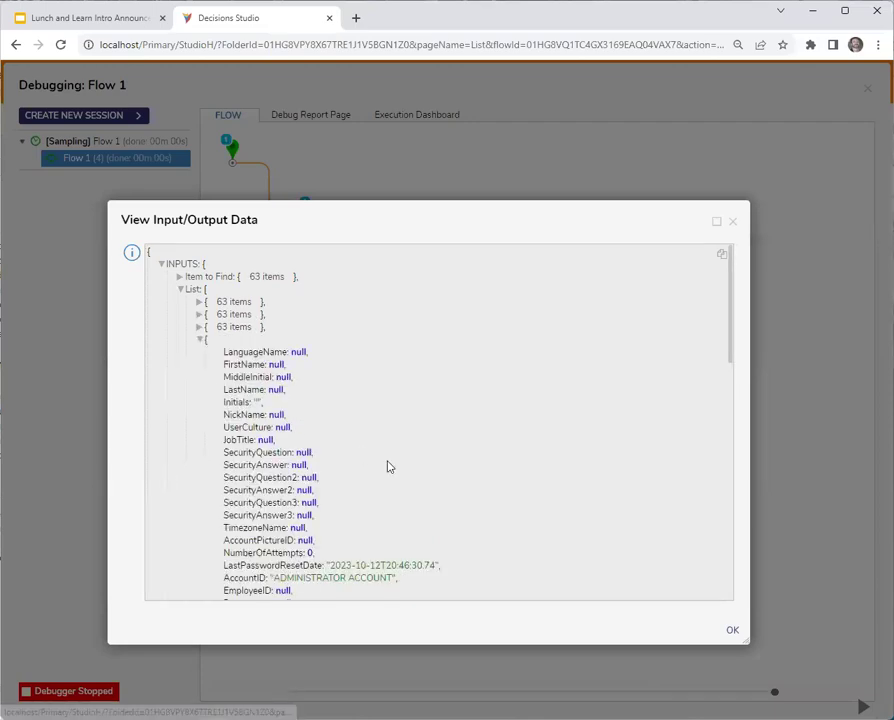
{"action": "scroll", "coordinate": [389, 466], "scroll_direction": "down", "scroll_amount": 1}
{"action": "scroll", "coordinate": [389, 466], "scroll_direction": "down", "scroll_amount": 5}
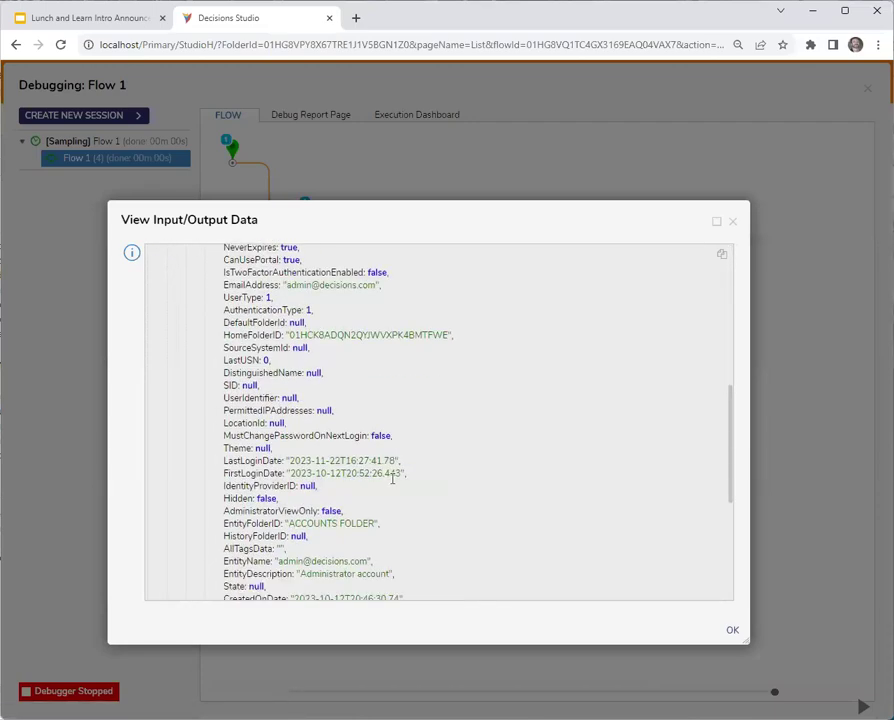
{"action": "left_click", "coordinate": [732, 221]}
{"action": "left_click", "coordinate": [867, 88]}
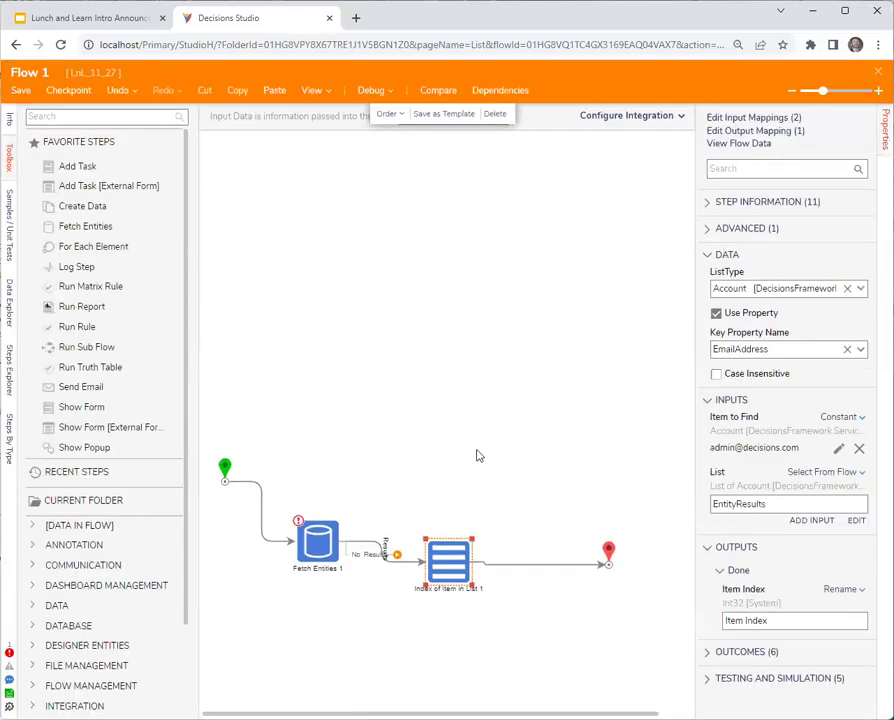
Check the step information and widen the properties panel, then save Flow 1 while closing its designer.
{"action": "scroll", "coordinate": [496, 440], "scroll_direction": "down", "scroll_amount": 2}
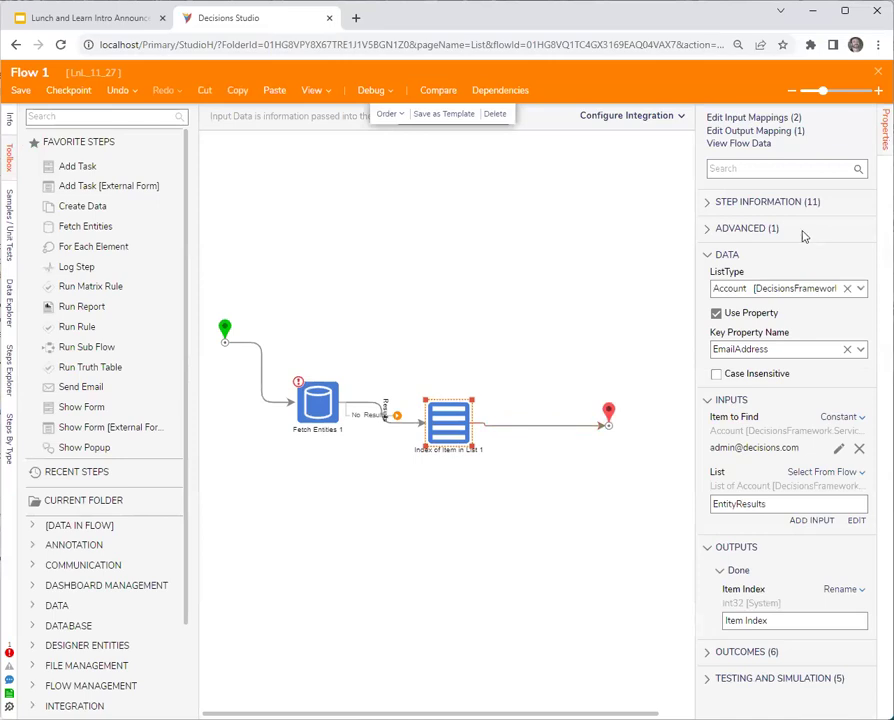
{"action": "left_click", "coordinate": [711, 203]}
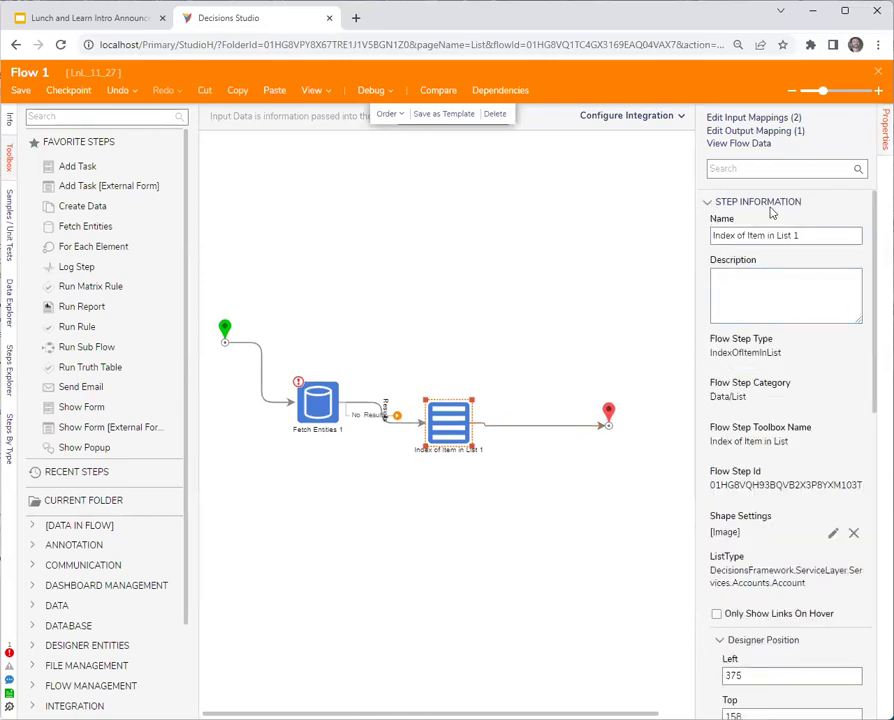
{"action": "left_click", "coordinate": [707, 204]}
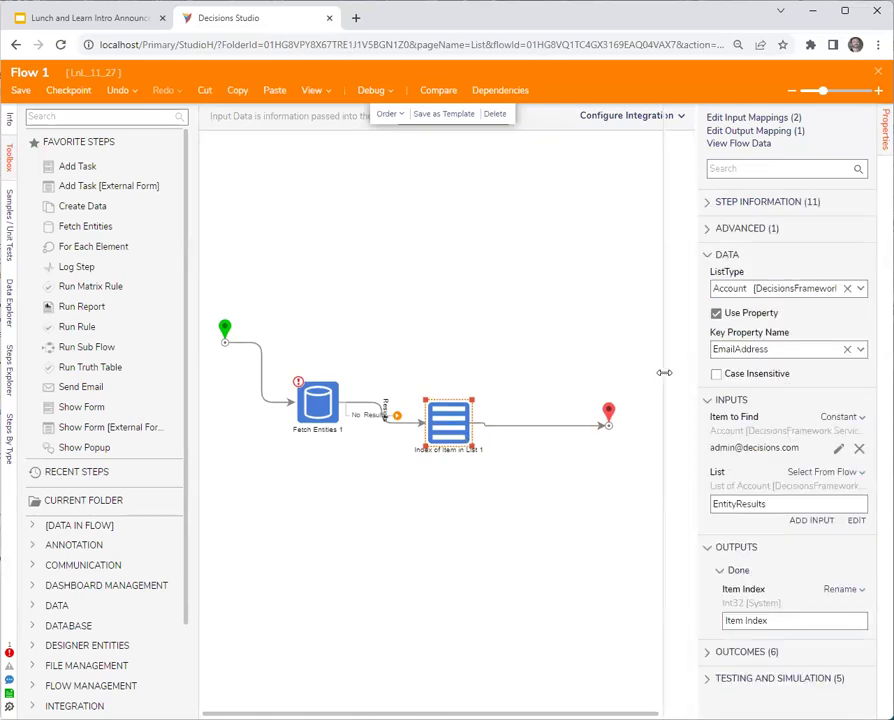
{"action": "left_click_drag", "start_coordinate": [682, 367], "coordinate": [664, 373]}
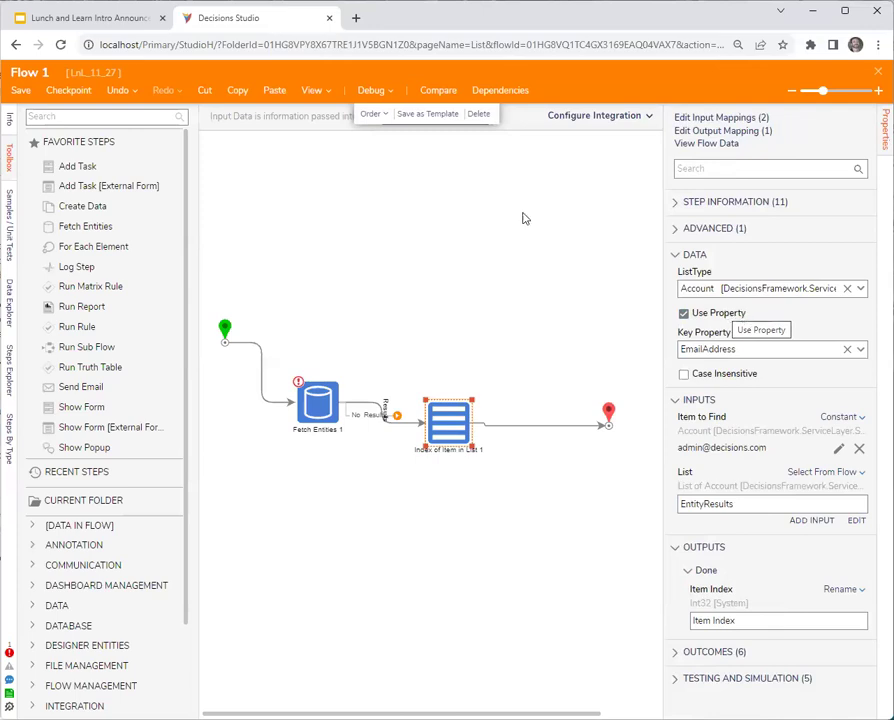
{"action": "left_click", "coordinate": [876, 80]}
{"action": "left_click", "coordinate": [598, 457]}
View the System Information from the account menu, then reopen Flow 1 in the designer.
{"action": "left_click", "coordinate": [858, 74]}
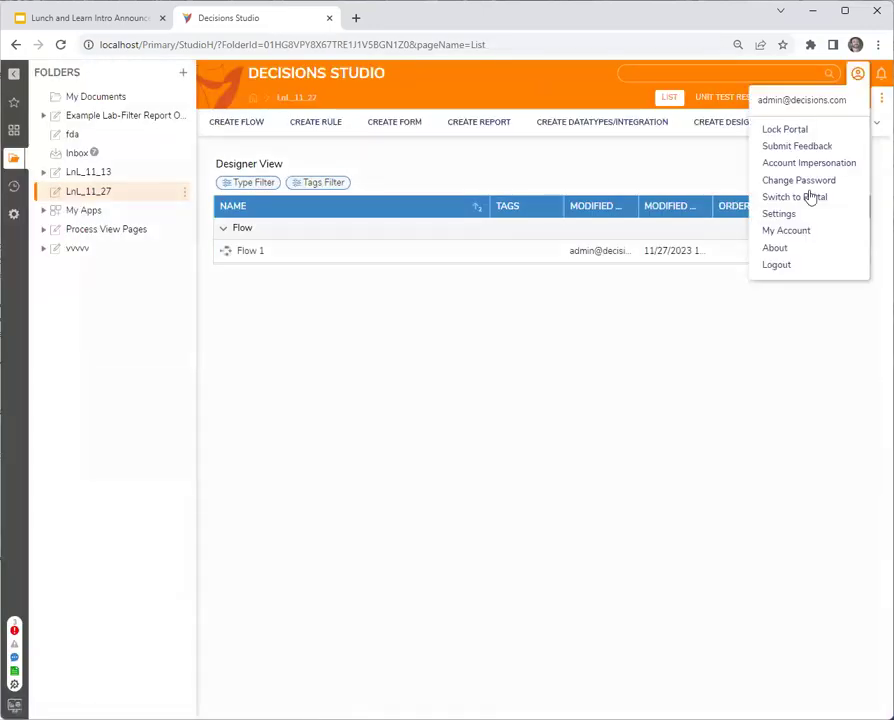
{"action": "left_click", "coordinate": [790, 250]}
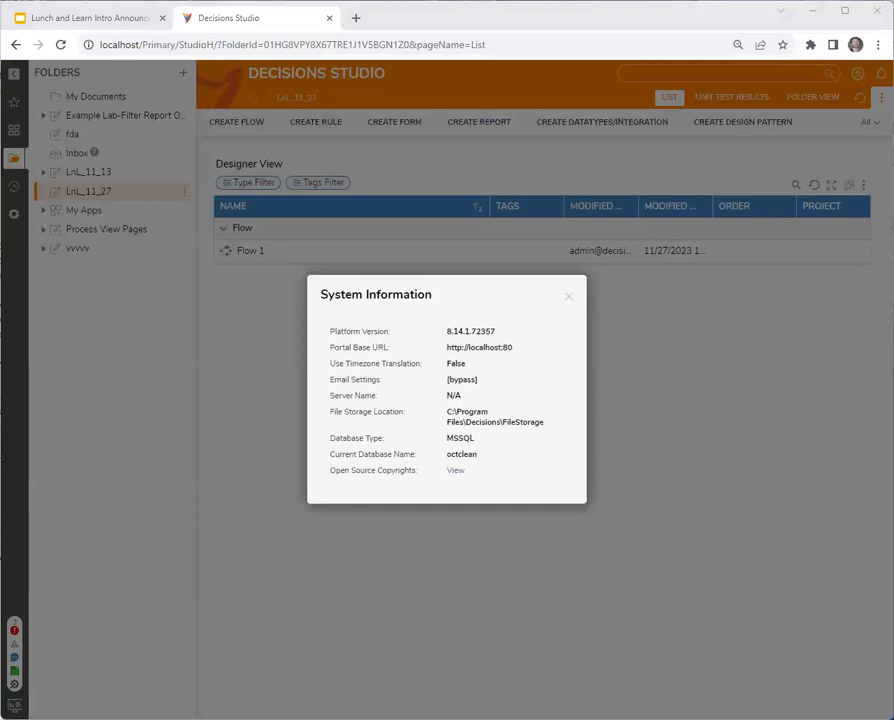
{"action": "left_click", "coordinate": [569, 299]}
{"action": "double_click", "coordinate": [250, 254]}
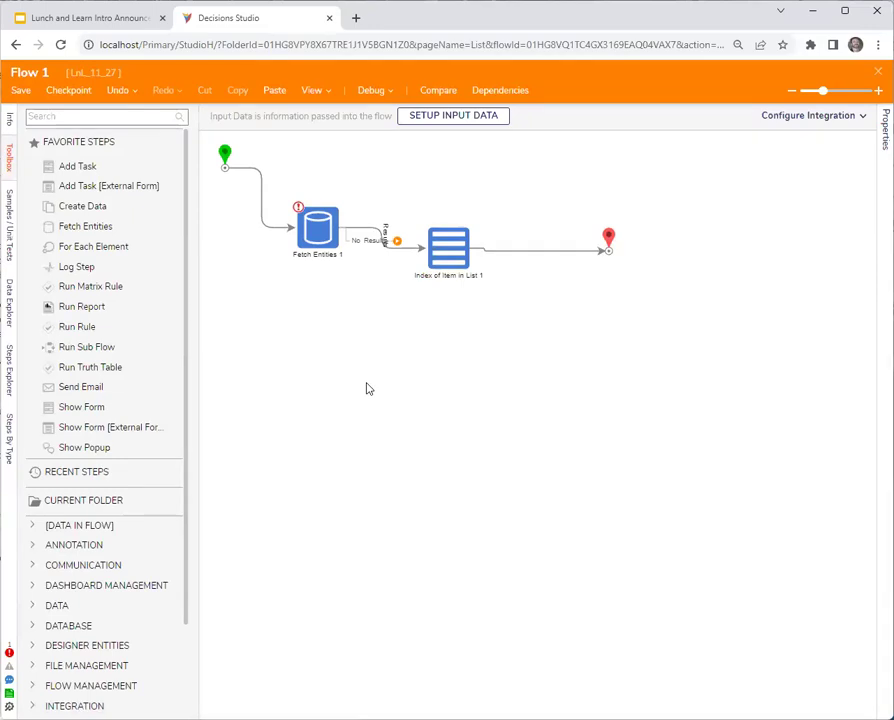
Open the Decisions Step Library documentation in a new tab, then select Index of Item in List 1.
{"action": "left_click", "coordinate": [355, 18]}
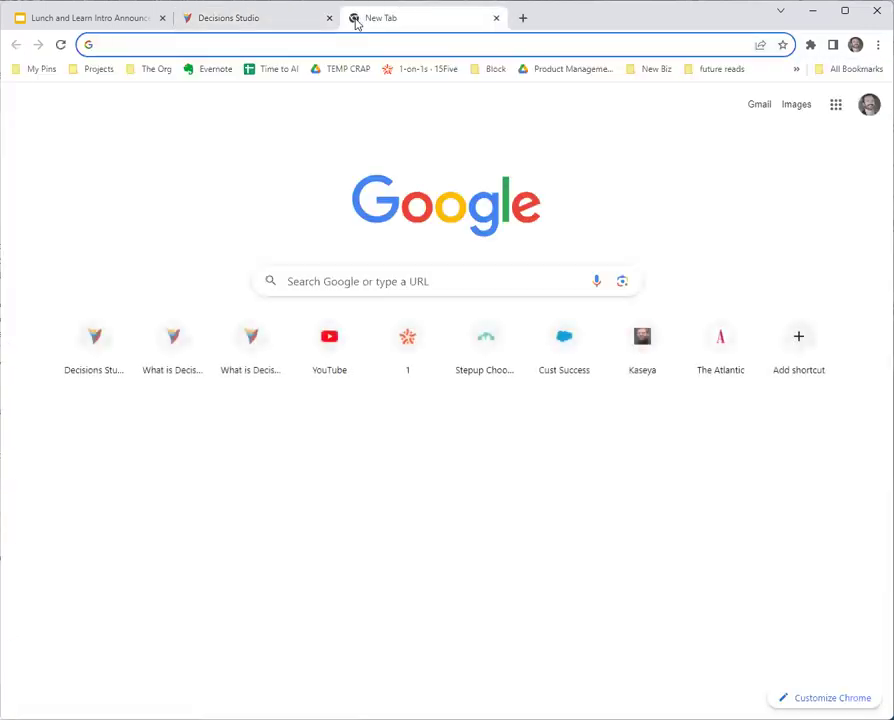
{"action": "type", "text": "doc"}
{"action": "key", "text": "Return"}
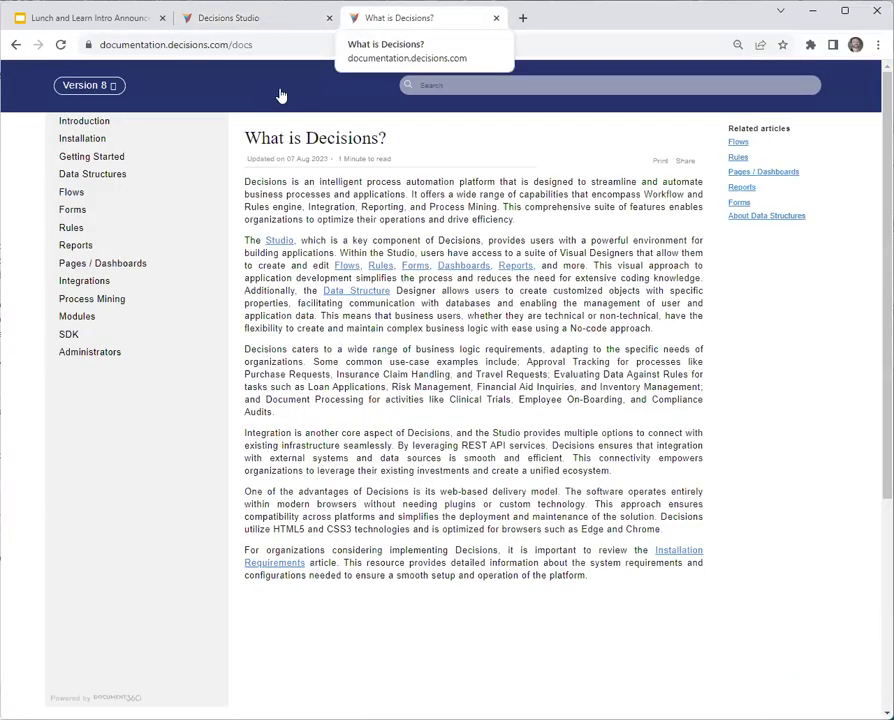
{"action": "left_click", "coordinate": [281, 95]}
{"action": "left_click", "coordinate": [291, 158]}
{"action": "left_click", "coordinate": [281, 37]}
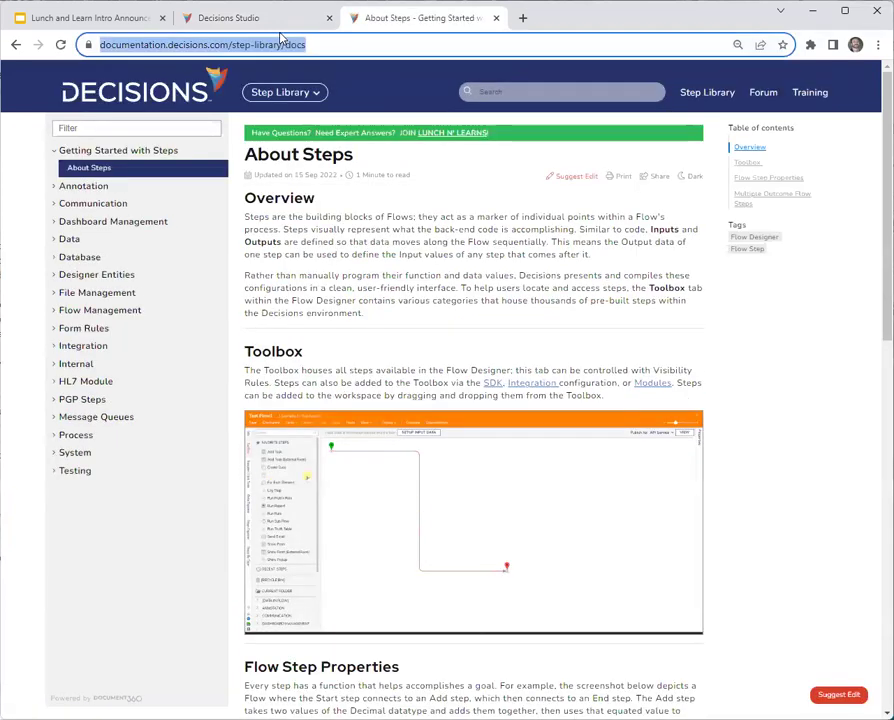
{"action": "left_click", "coordinate": [280, 24]}
{"action": "left_click", "coordinate": [456, 250]}
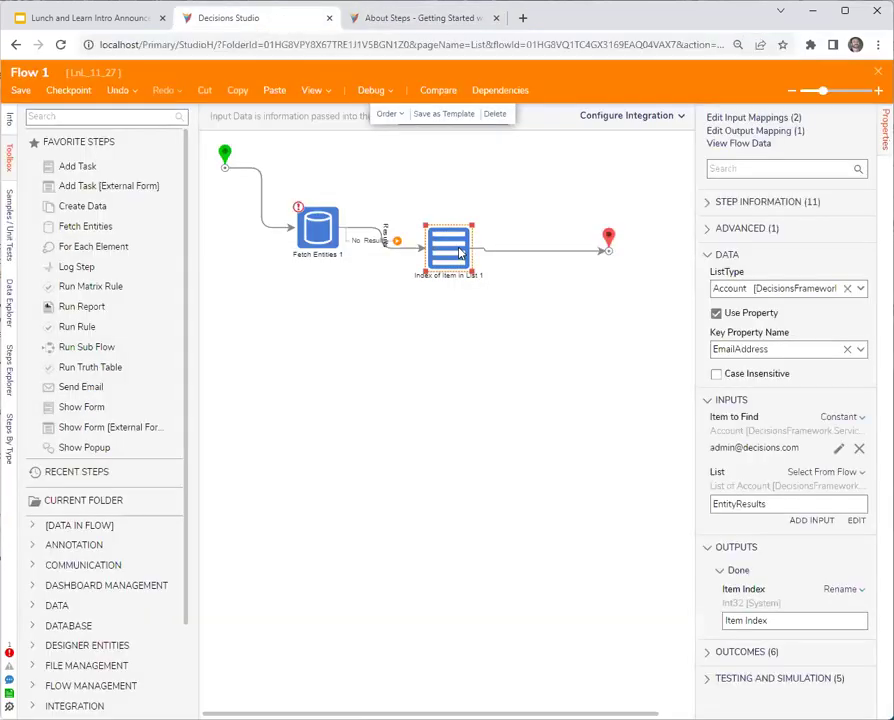
Switch Item to Find from Constant to Build Data and include the EmailAddress property.
{"action": "left_click_drag", "start_coordinate": [686, 486], "coordinate": [671, 486]}
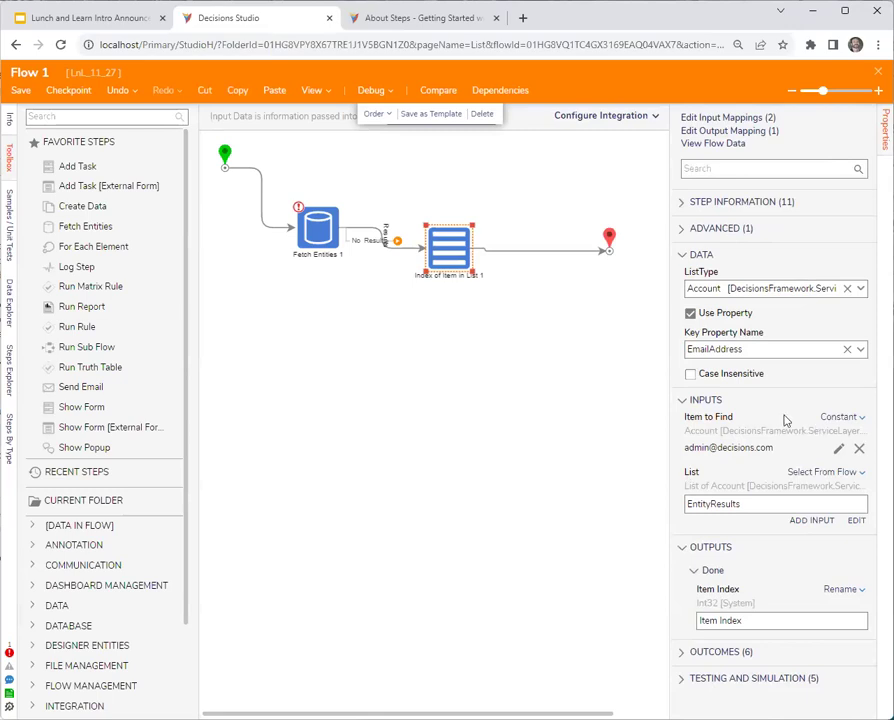
{"action": "left_click", "coordinate": [842, 449]}
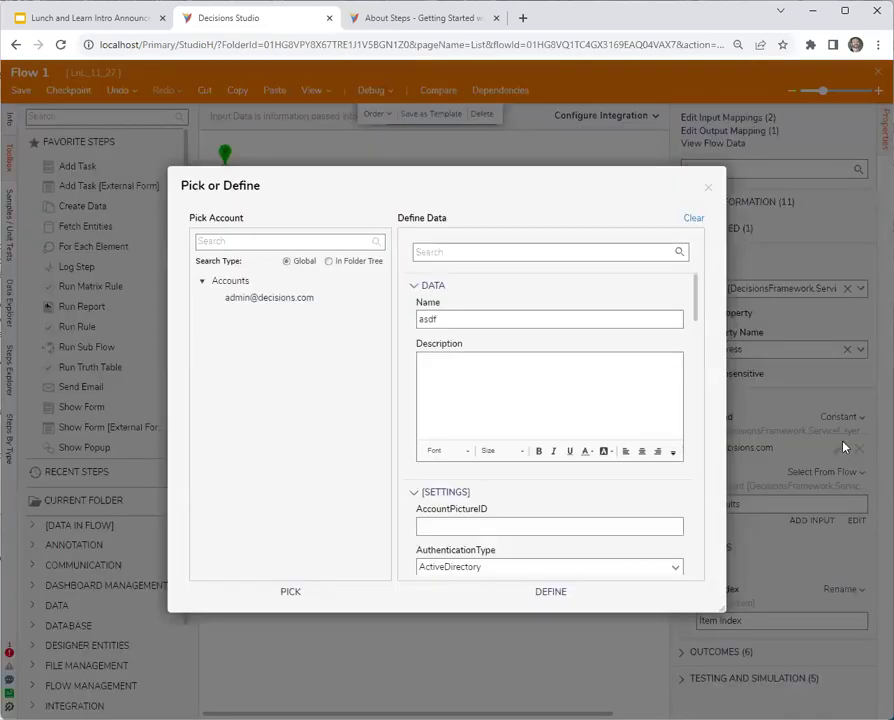
{"action": "key", "text": "Escape"}
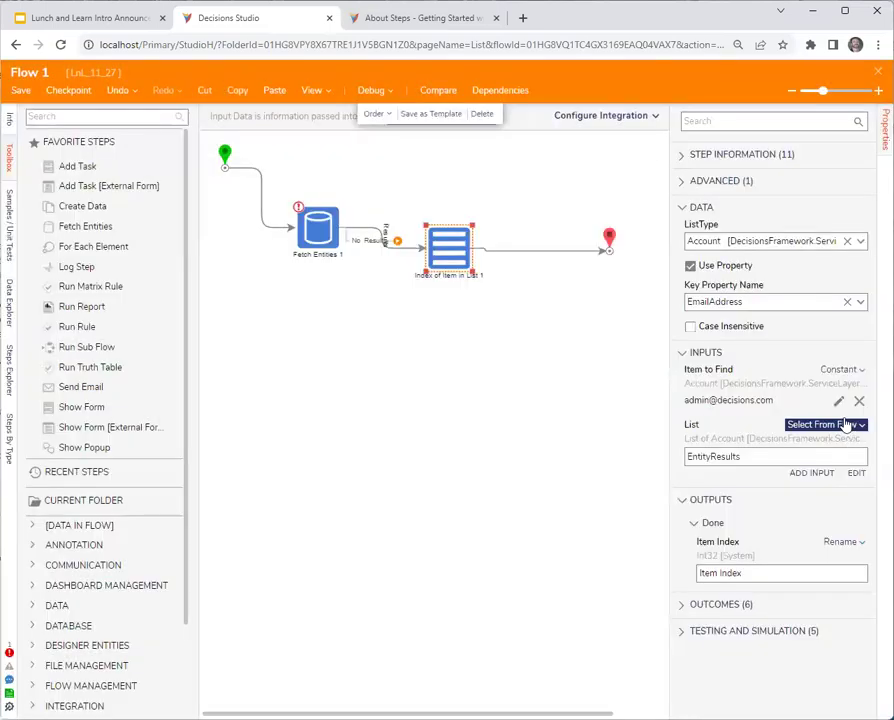
{"action": "left_click", "coordinate": [845, 370]}
{"action": "left_click", "coordinate": [775, 361]}
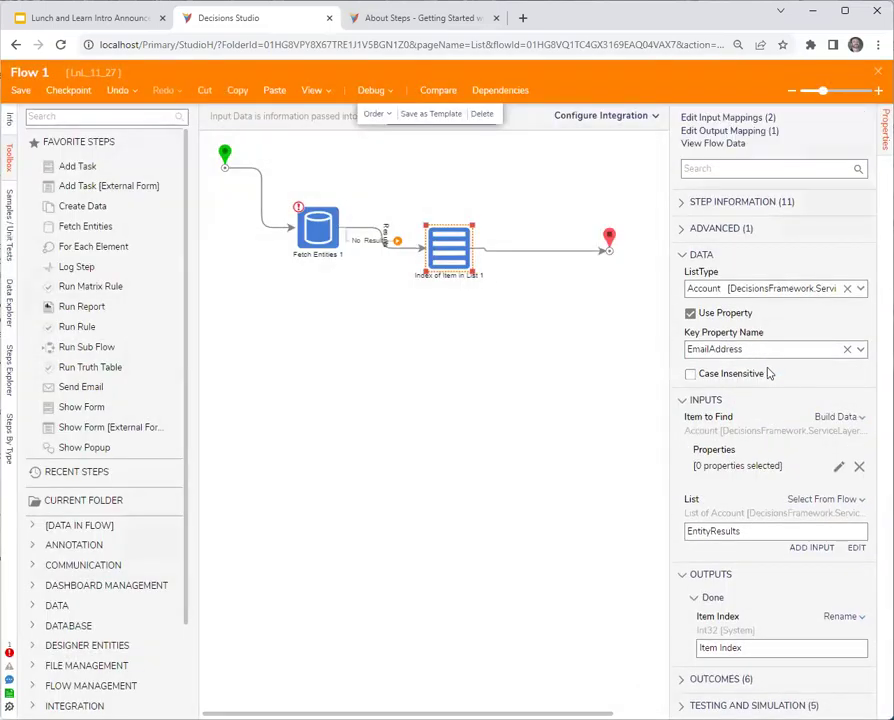
{"action": "left_click", "coordinate": [839, 466]}
{"action": "scroll", "coordinate": [360, 400], "scroll_direction": "down", "scroll_amount": 5}
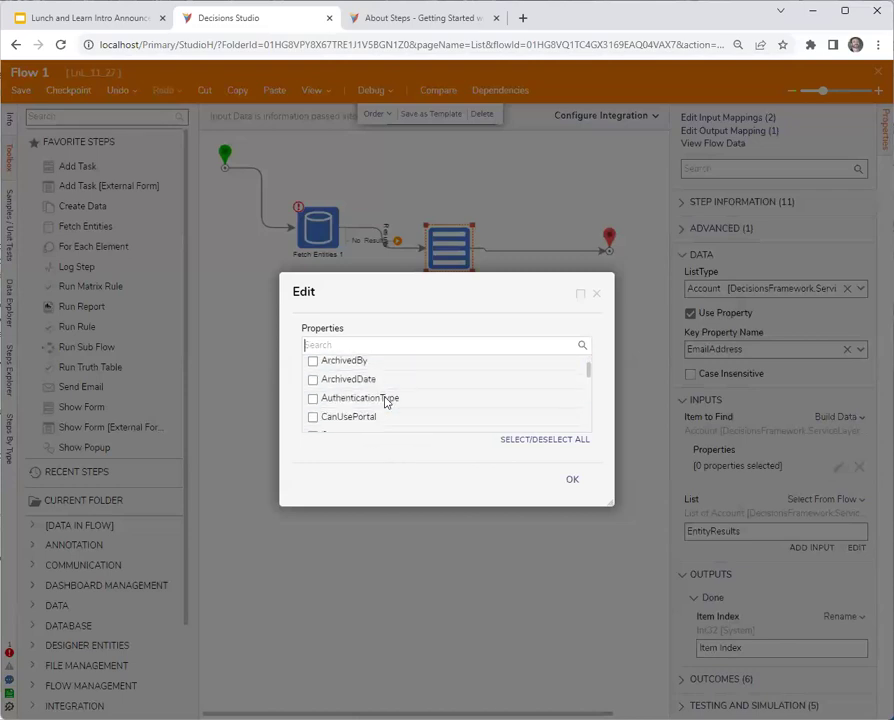
{"action": "scroll", "coordinate": [385, 402], "scroll_direction": "down", "scroll_amount": 5}
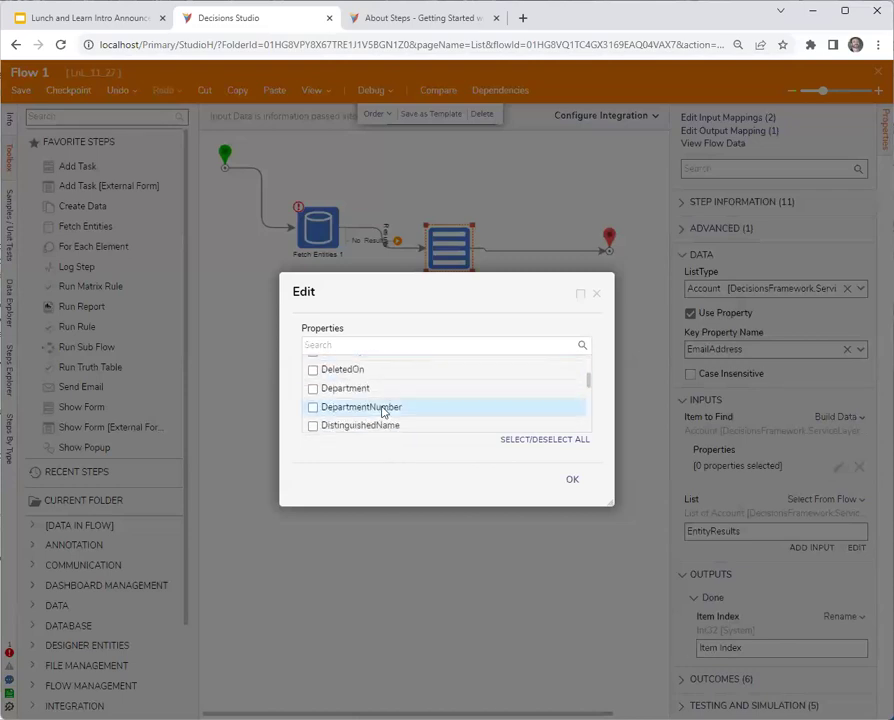
{"action": "left_click", "coordinate": [350, 376]}
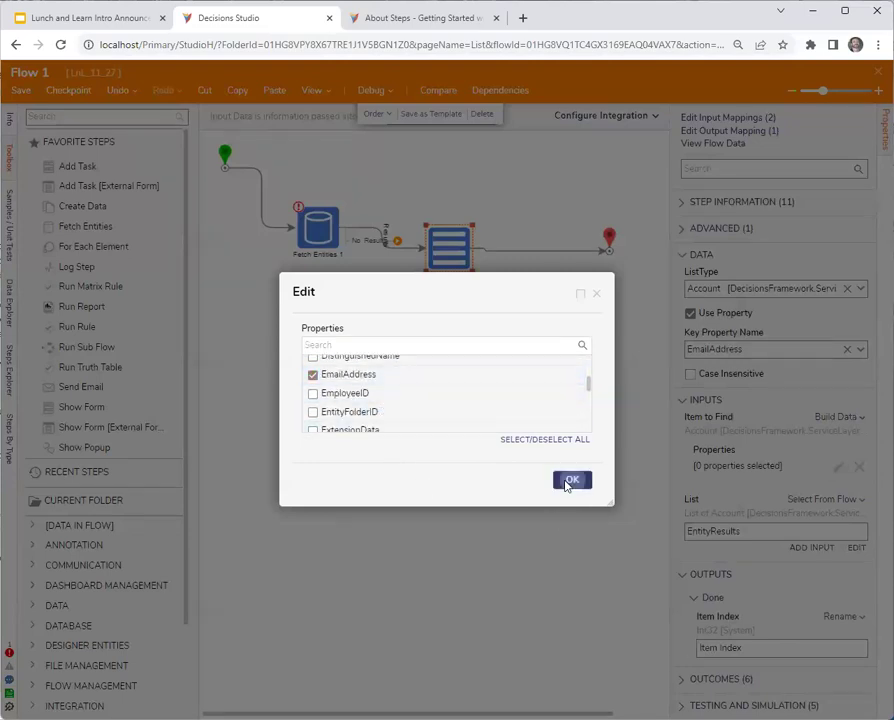
{"action": "left_click", "coordinate": [570, 480]}
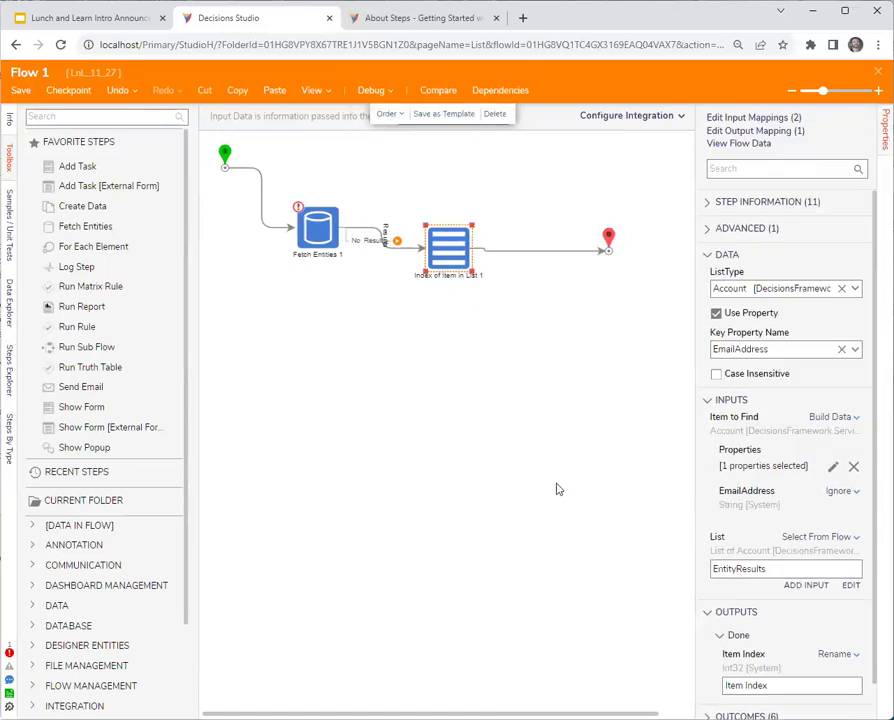
Set EmailAddress to a constant holding the admin e-mail address.
{"action": "left_click", "coordinate": [855, 492]}
{"action": "left_click", "coordinate": [758, 448]}
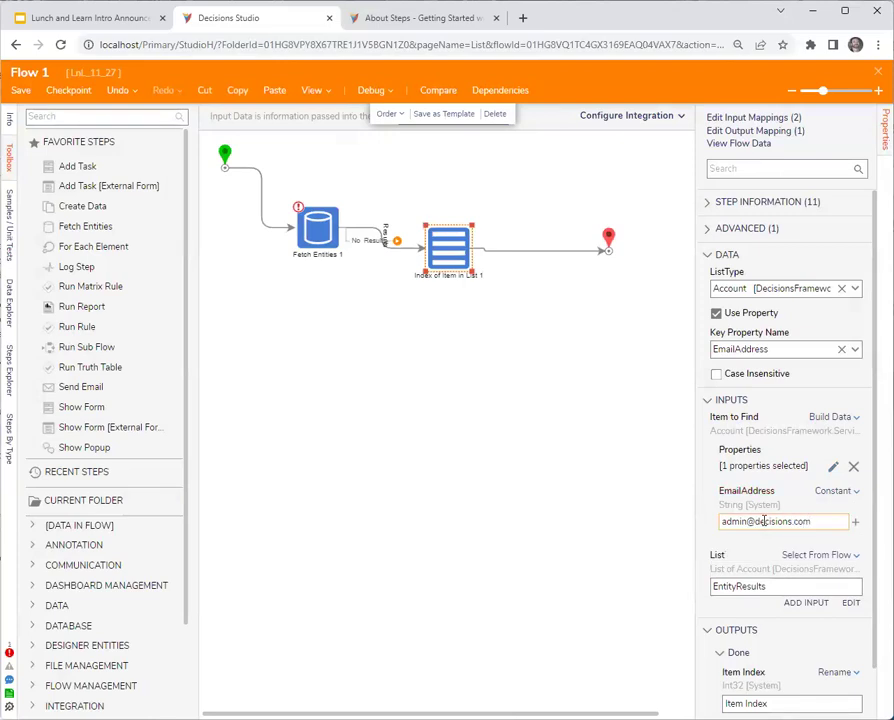
{"action": "left_click", "coordinate": [606, 366]}
Debug-run Flow 1 and view the end step's input and output data.
{"action": "left_click", "coordinate": [370, 90]}
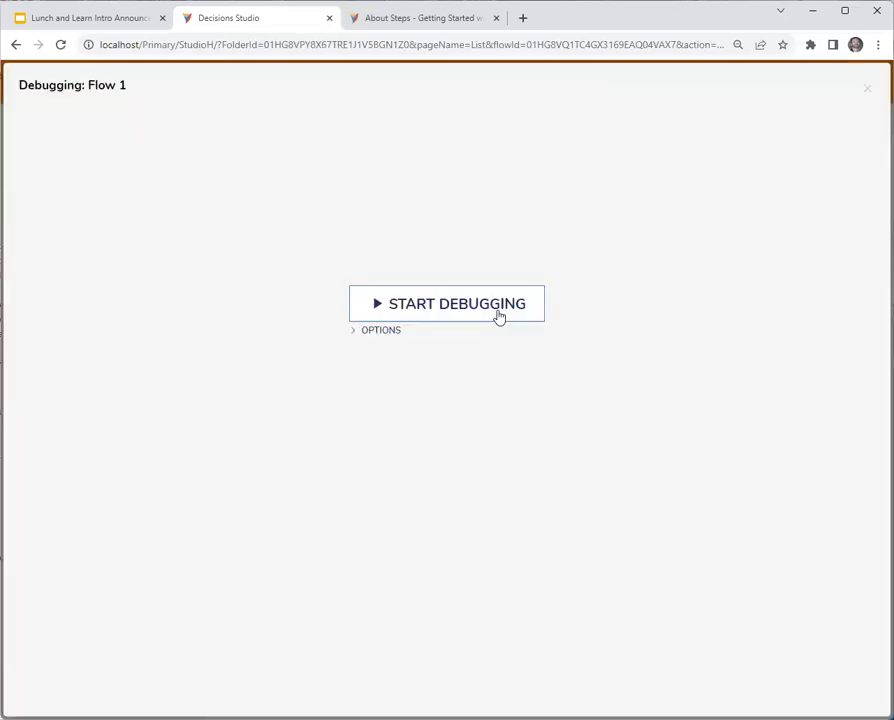
{"action": "left_click", "coordinate": [498, 317]}
{"action": "left_click", "coordinate": [592, 263]}
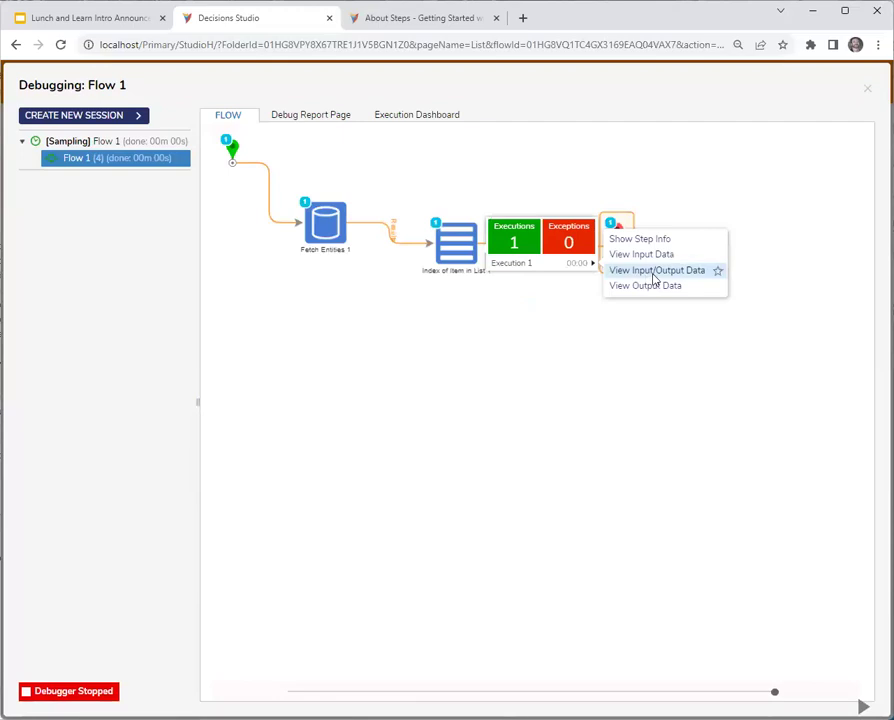
{"action": "left_click", "coordinate": [655, 271]}
Review the INPUTS data tree, close the data window, and exit the debugger.
{"action": "left_click", "coordinate": [321, 318]}
{"action": "left_click", "coordinate": [321, 318]}
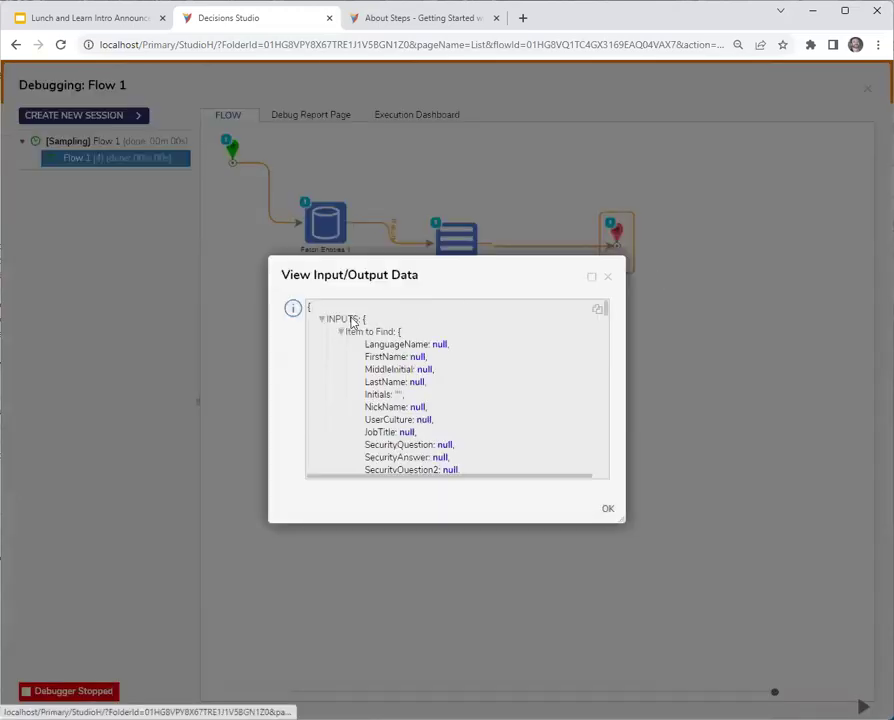
{"action": "left_click_drag", "start_coordinate": [592, 290], "coordinate": [426, 224]}
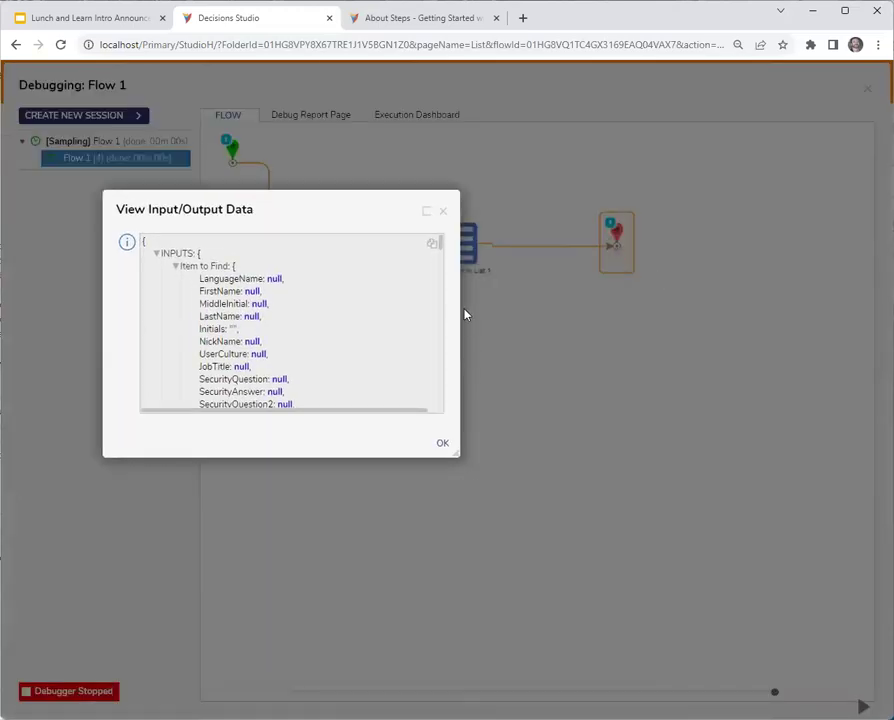
{"action": "left_click", "coordinate": [443, 211]}
{"action": "left_click", "coordinate": [867, 89]}
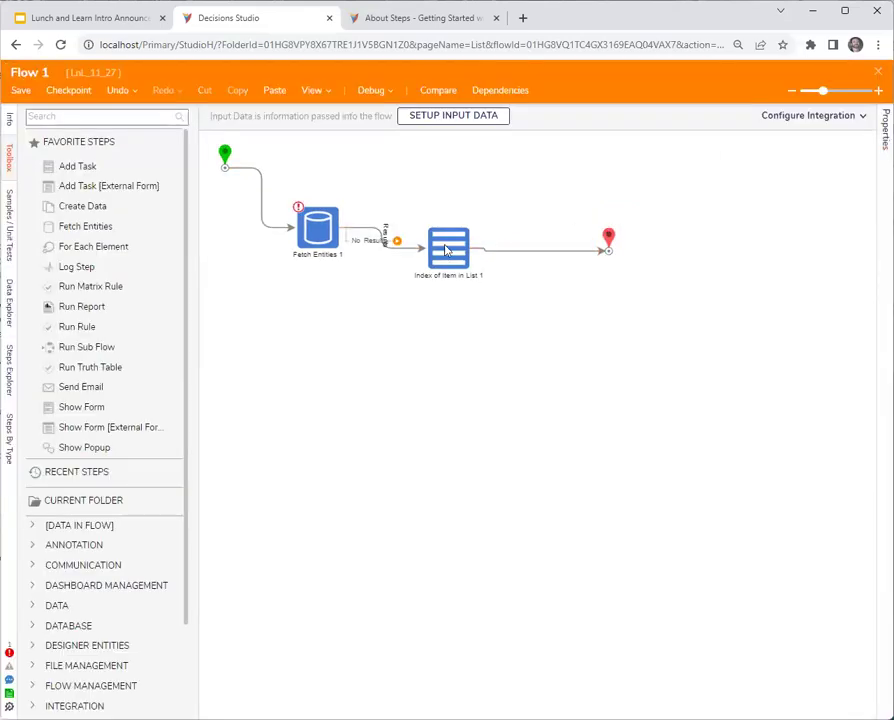
Turn off Use Property on the Index of Item in List 1 step.
{"action": "left_click", "coordinate": [447, 250]}
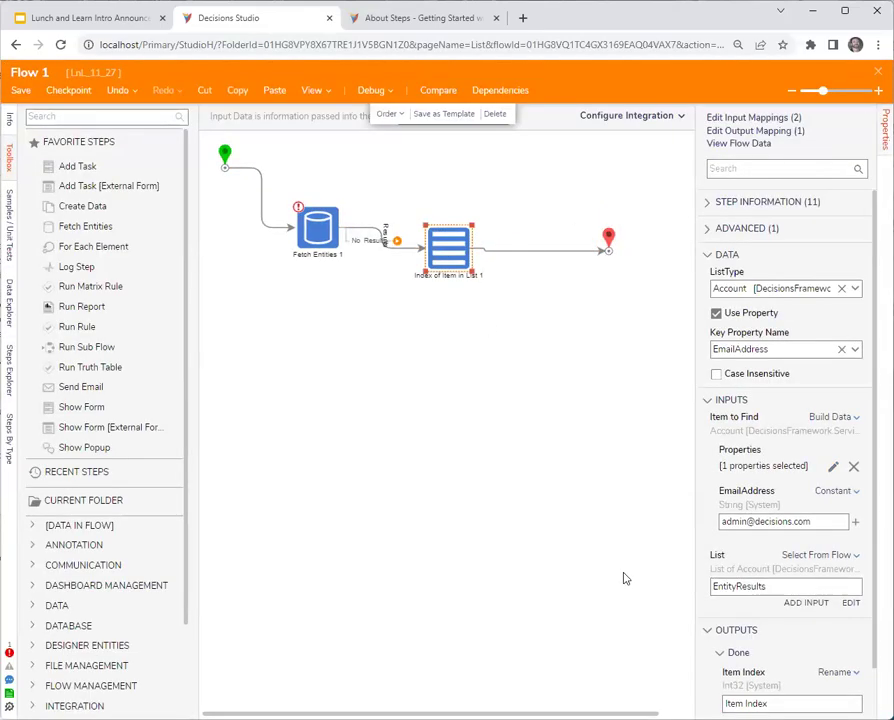
{"action": "left_click", "coordinate": [716, 313]}
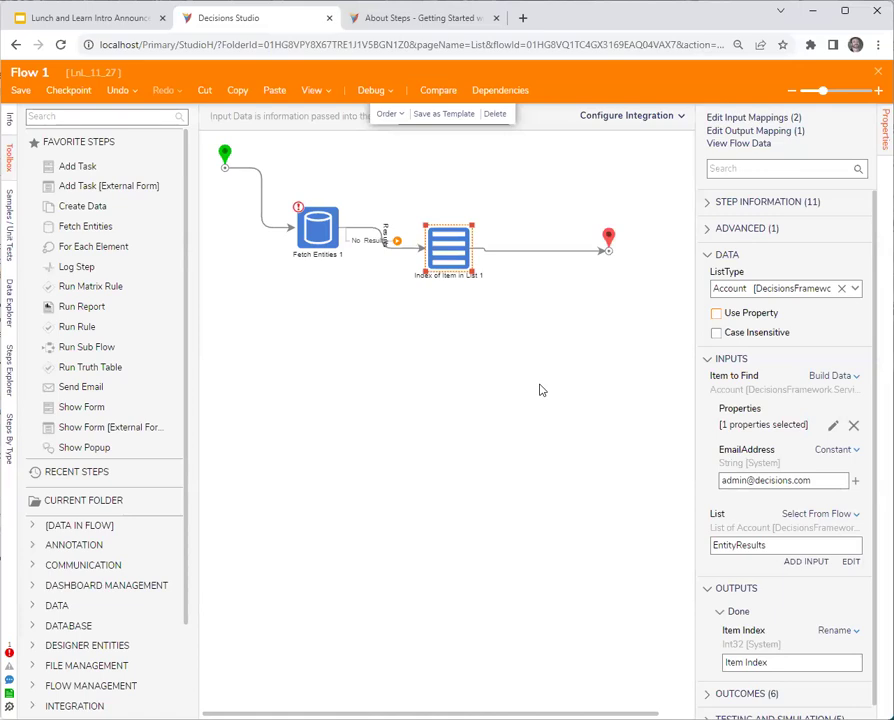
Search the docs for 'index of item' and read the Index of Item in List page.
{"action": "left_click", "coordinate": [412, 17]}
{"action": "left_click", "coordinate": [508, 92]}
{"action": "type", "text": "index of"}
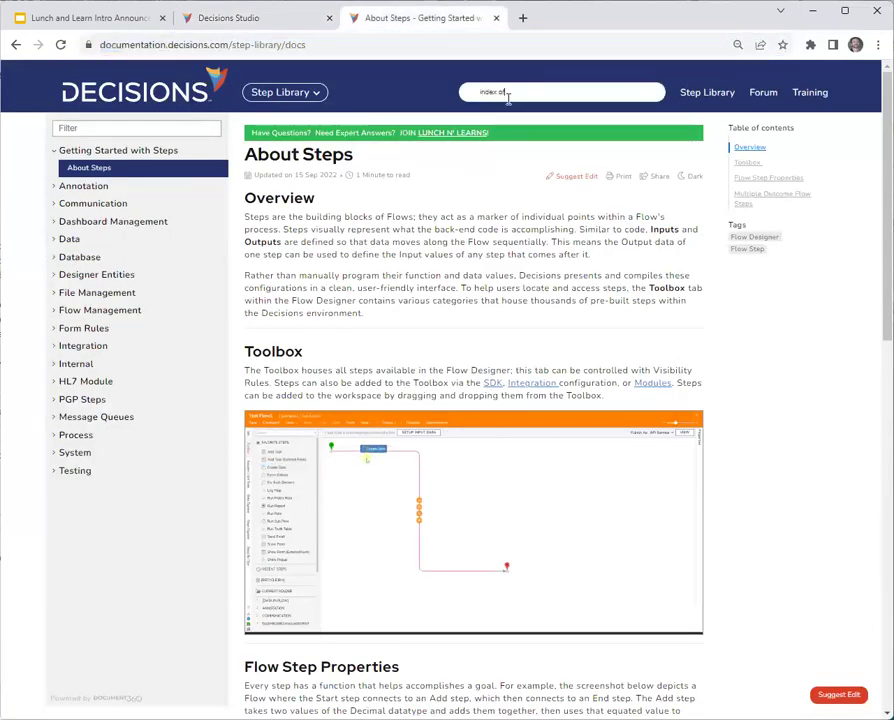
{"action": "type", "text": " item"}
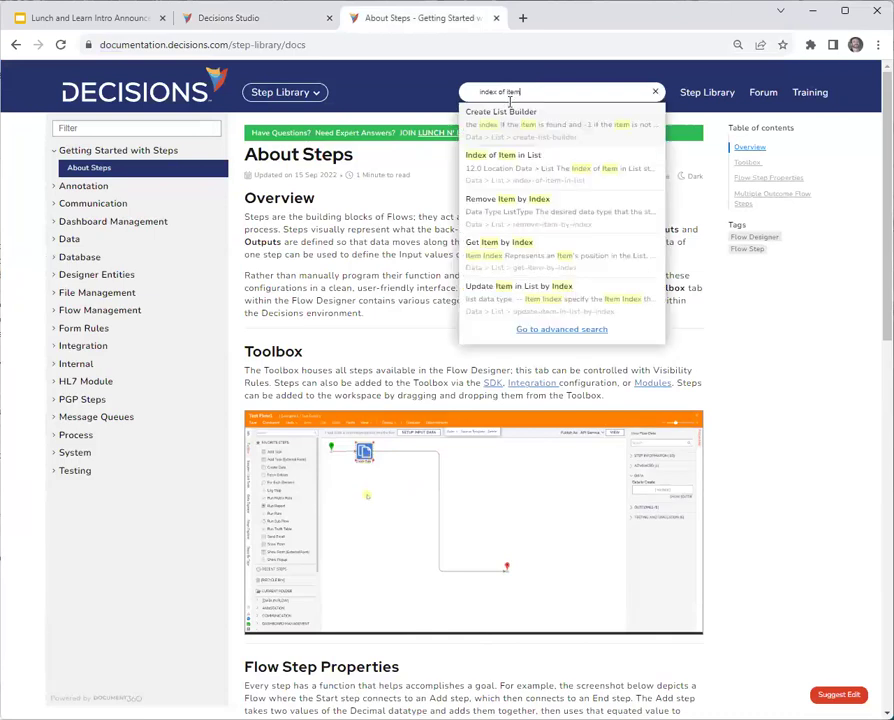
{"action": "left_click", "coordinate": [500, 155]}
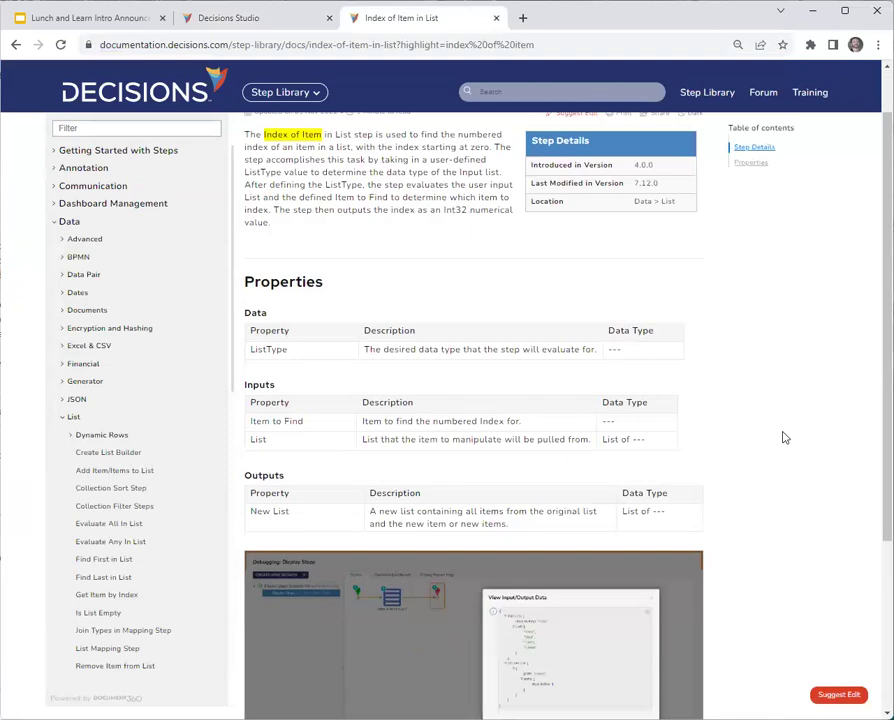
{"action": "scroll", "coordinate": [766, 430], "scroll_direction": "down", "scroll_amount": 3}
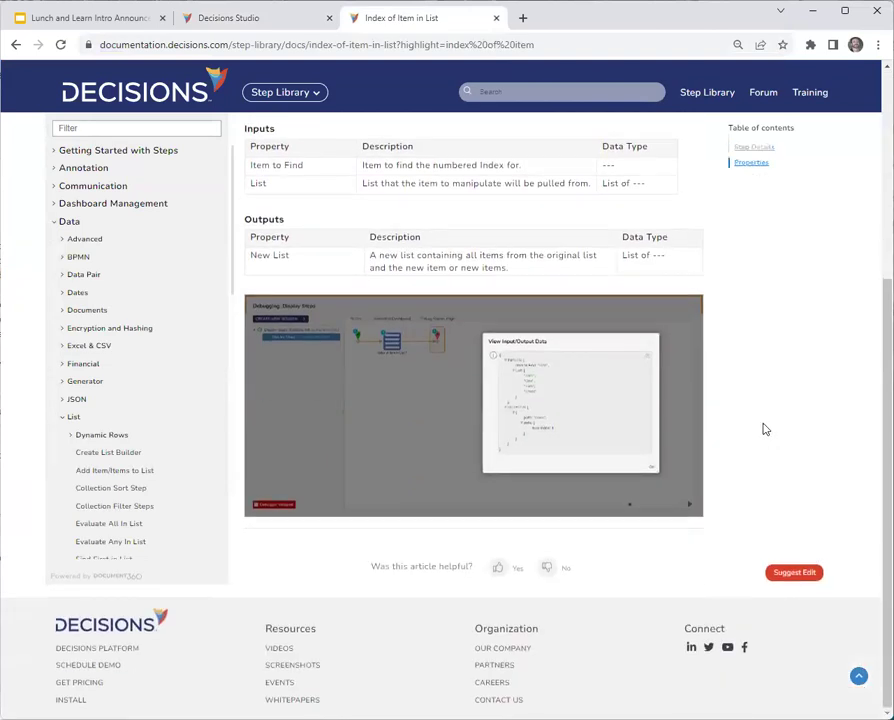
{"action": "scroll", "coordinate": [766, 430], "scroll_direction": "up", "scroll_amount": 4}
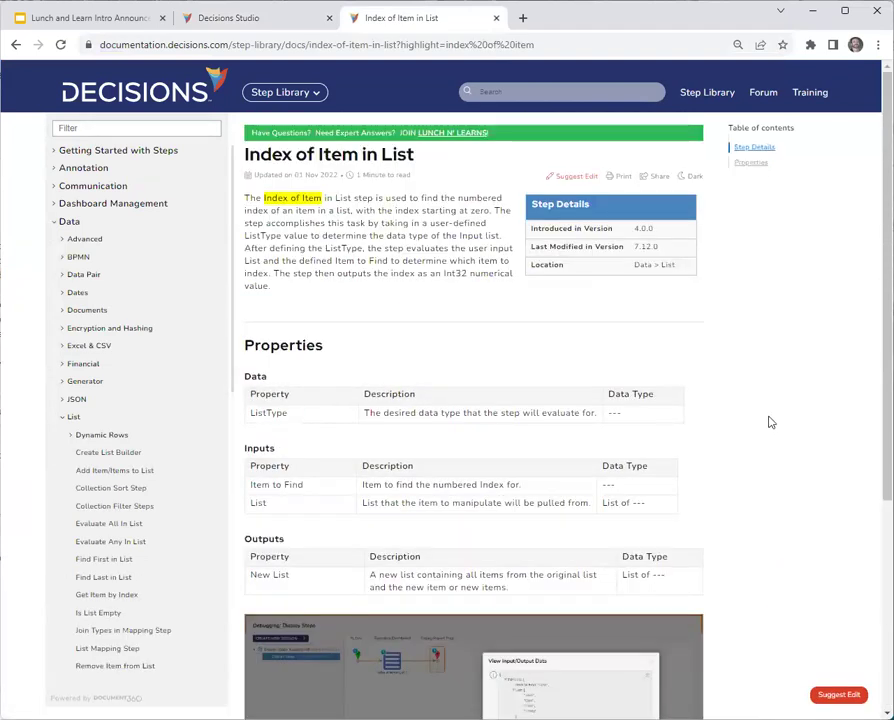
{"action": "scroll", "coordinate": [779, 416], "scroll_direction": "down", "scroll_amount": 3}
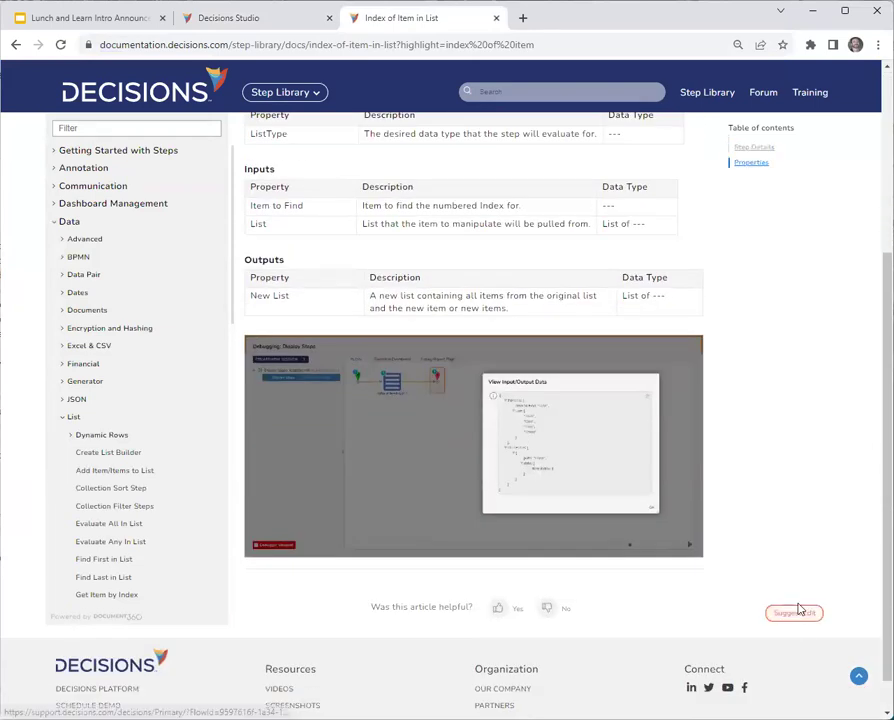
Suggest an edit with your e-mail requesting a complex-type list example, submit it, and close the tab.
{"action": "left_click", "coordinate": [796, 612]}
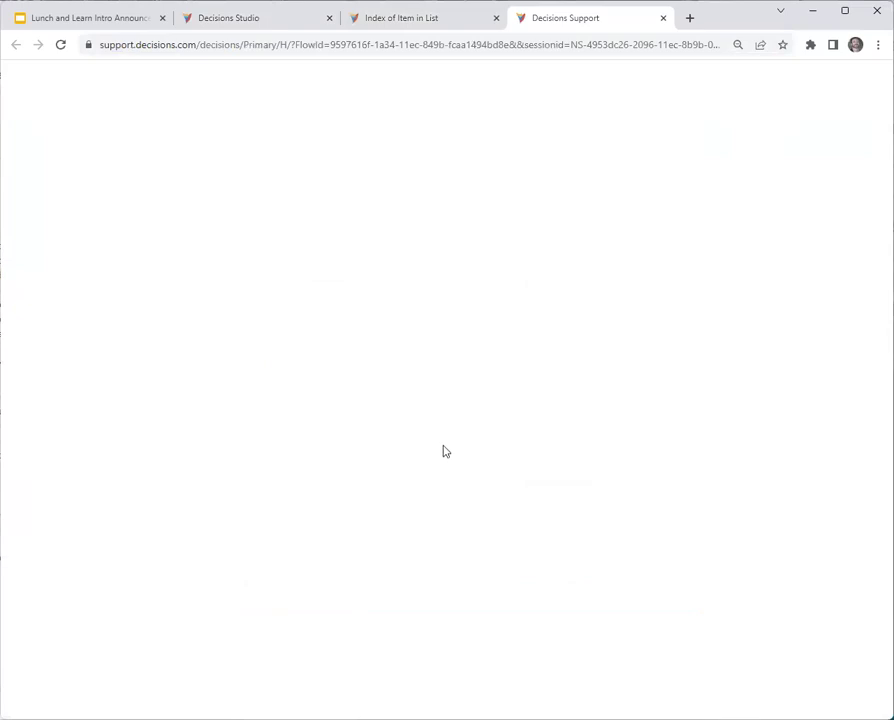
{"action": "key", "text": "Tab"}
{"action": "type", "text": "TH"}
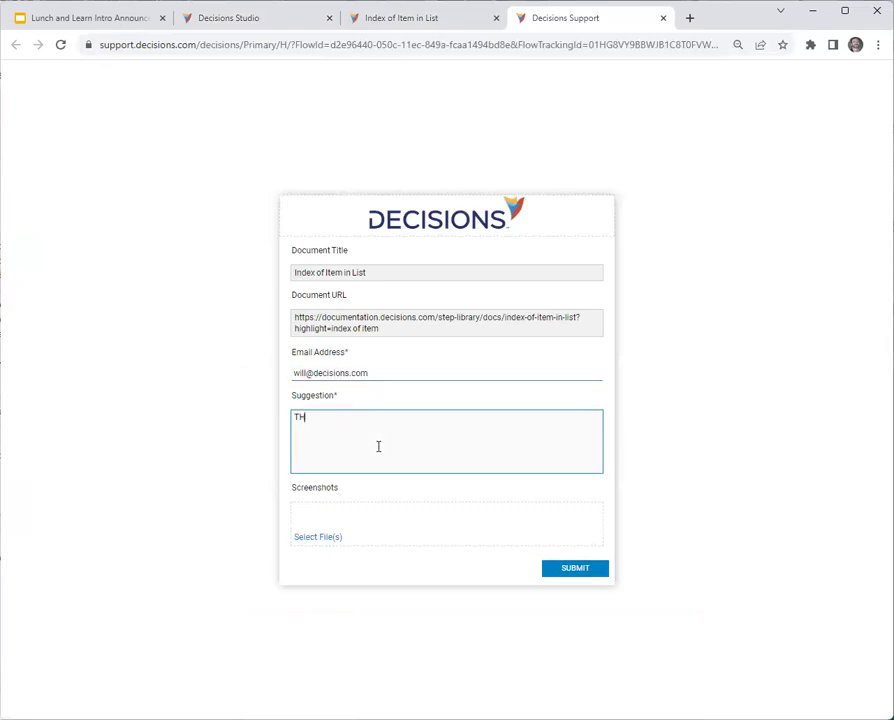
{"action": "type", "text": "is example needs to better include "}
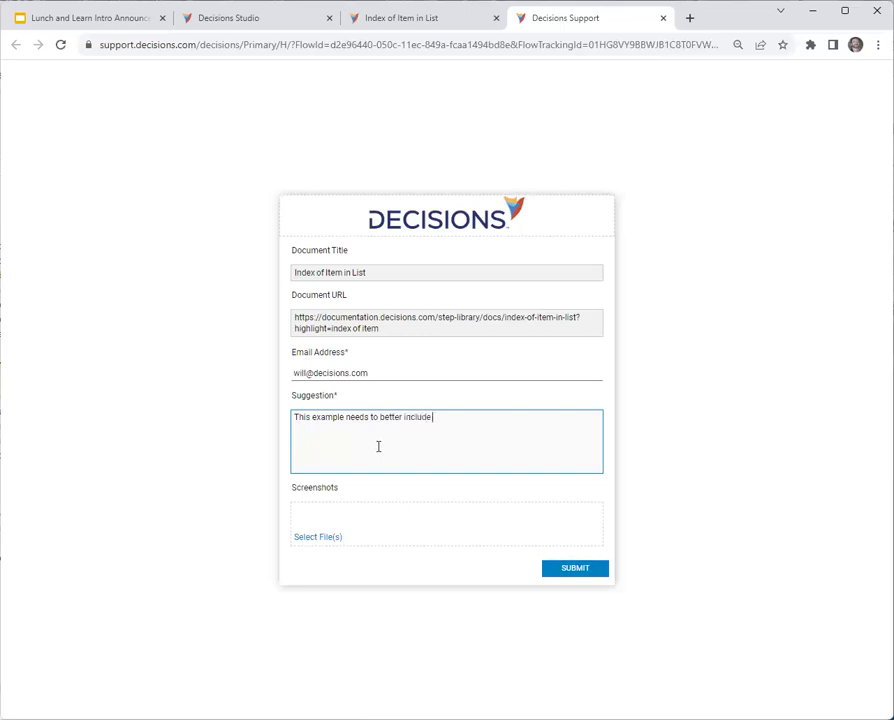
{"action": "type", "text": "an example of usin"}
{"action": "type", "text": "g this step"}
{"action": "type", "text": " to get the item"}
{"action": "type", "text": " if the list is"}
{"action": "type", "text": " of a comople"}
{"action": "type", "text": "lex type"}
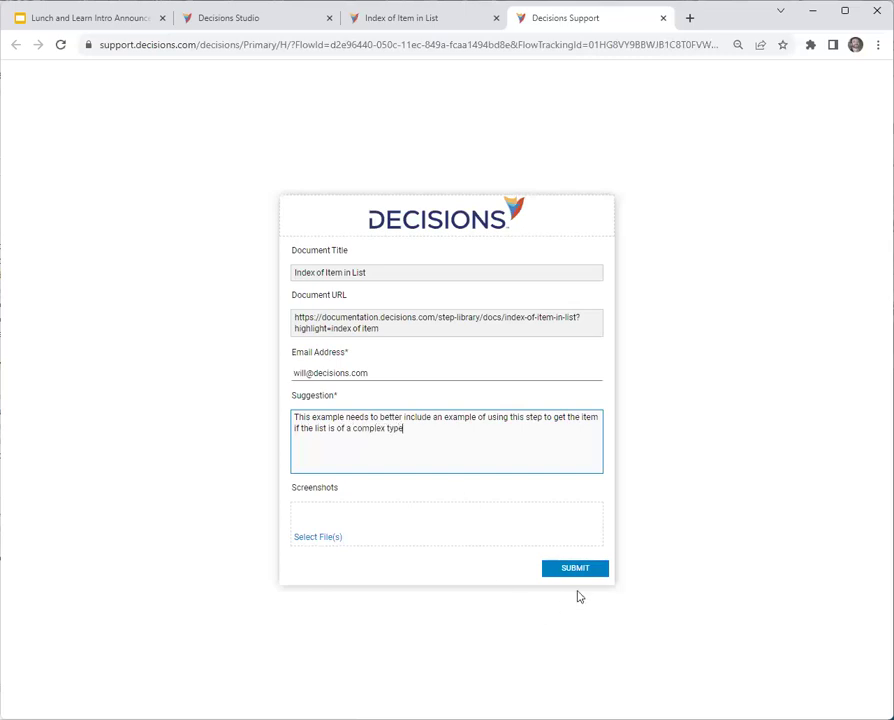
{"action": "left_click", "coordinate": [578, 569]}
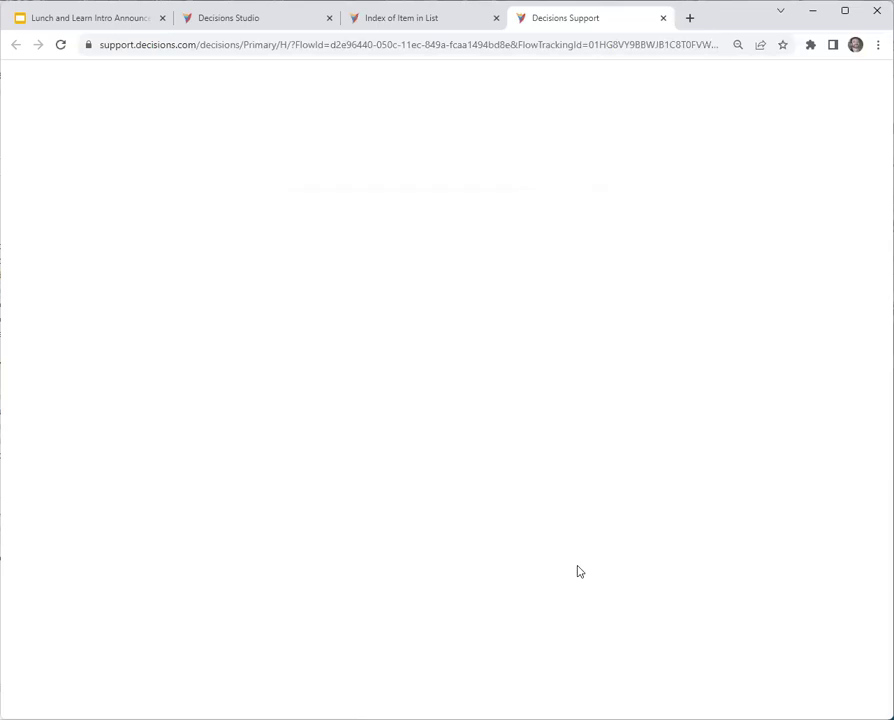
{"action": "left_click", "coordinate": [662, 19]}
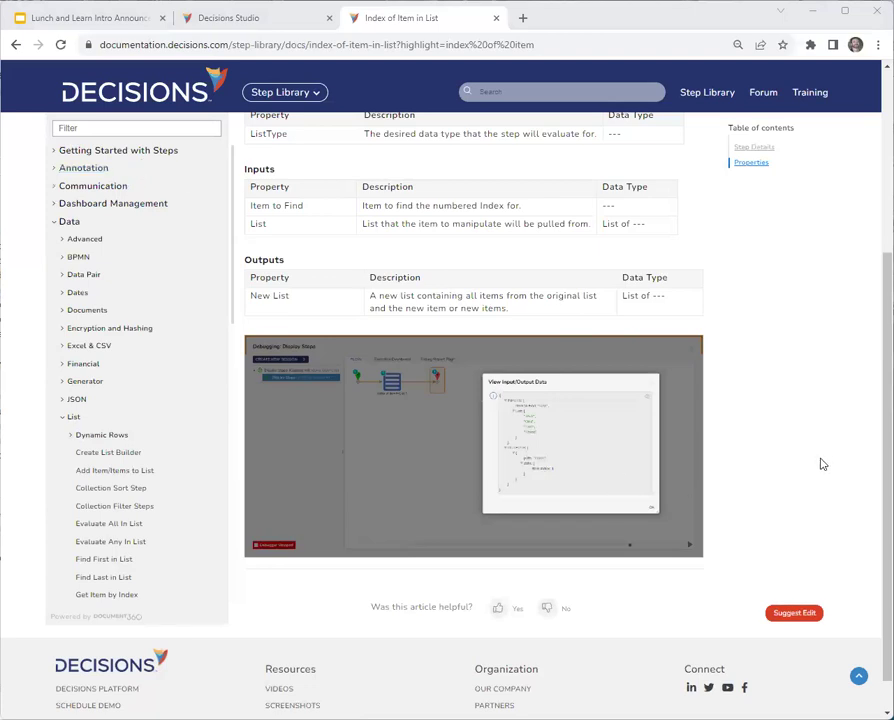
{"action": "scroll", "coordinate": [816, 463], "scroll_direction": "up", "scroll_amount": 2}
{"action": "scroll", "coordinate": [798, 484], "scroll_direction": "up", "scroll_amount": 2}
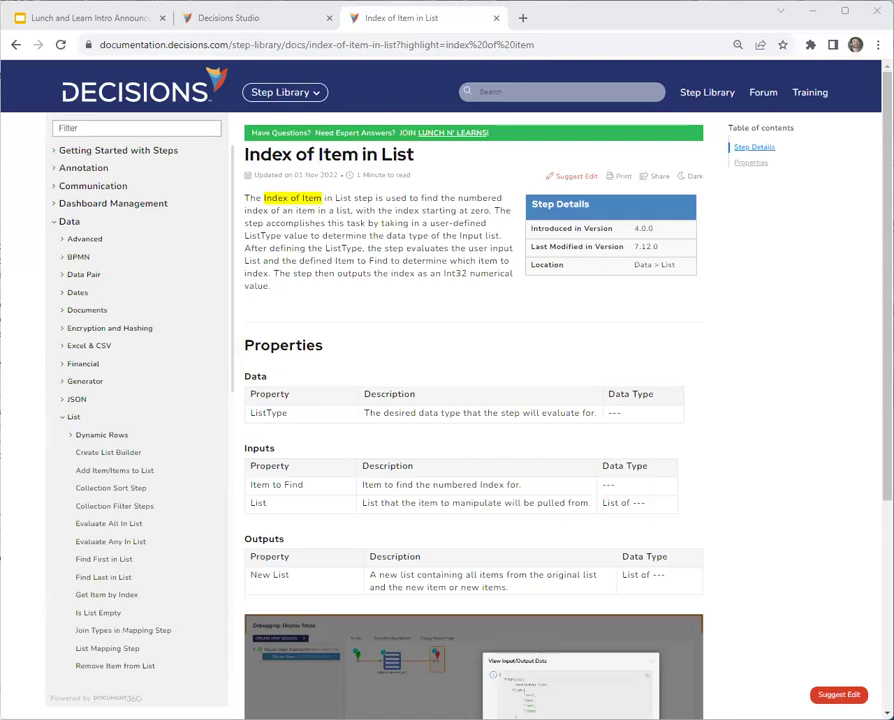
Back in the Studio tab, save Flow 1 as its designer closes.
{"action": "left_click", "coordinate": [252, 22]}
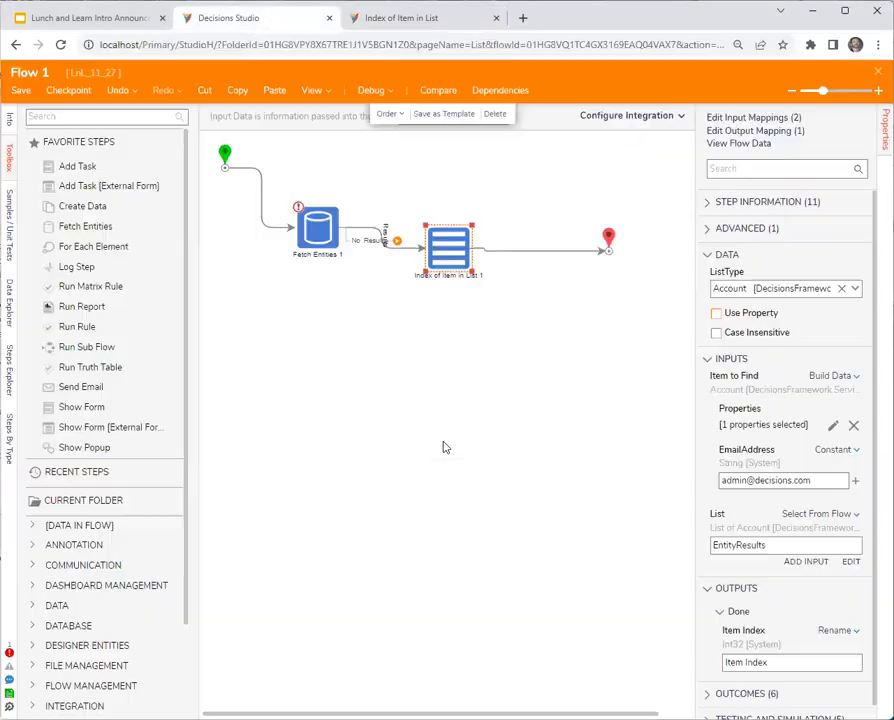
{"action": "left_click", "coordinate": [877, 73]}
{"action": "left_click", "coordinate": [592, 455]}
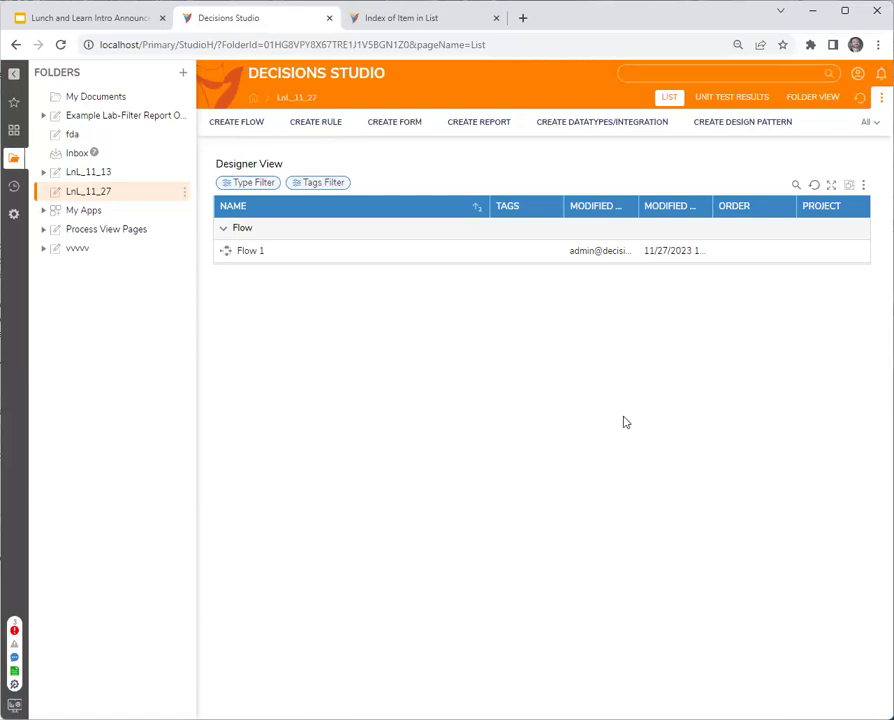
{"action": "left_click", "coordinate": [599, 122]}
Create Database Structure 'importDataTest' with String properties str1 and str2, and save it.
{"action": "left_click", "coordinate": [338, 280]}
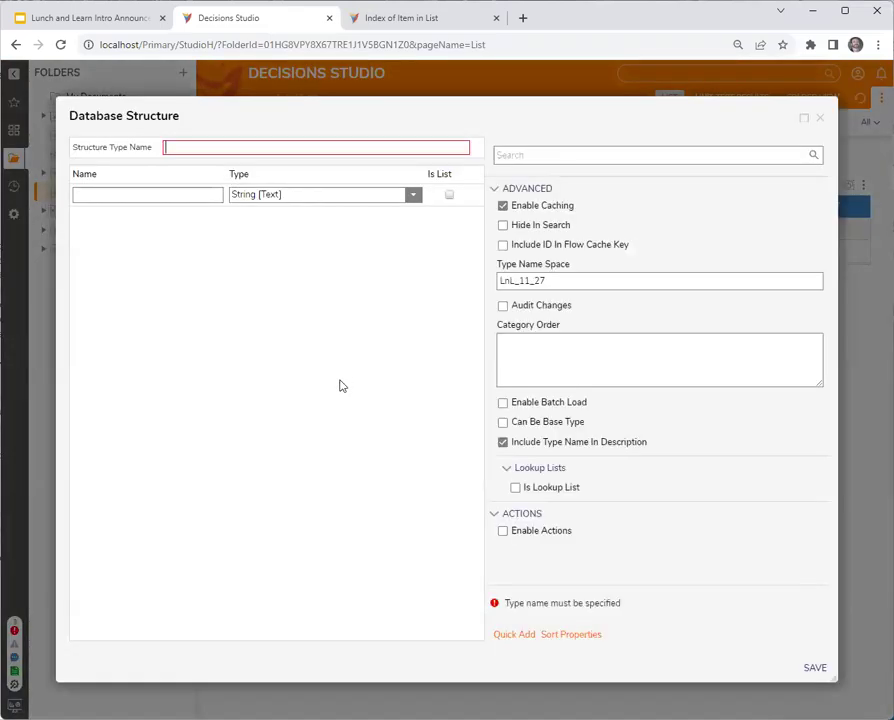
{"action": "type", "text": "importDataTest"}
{"action": "key", "text": "Tab"}
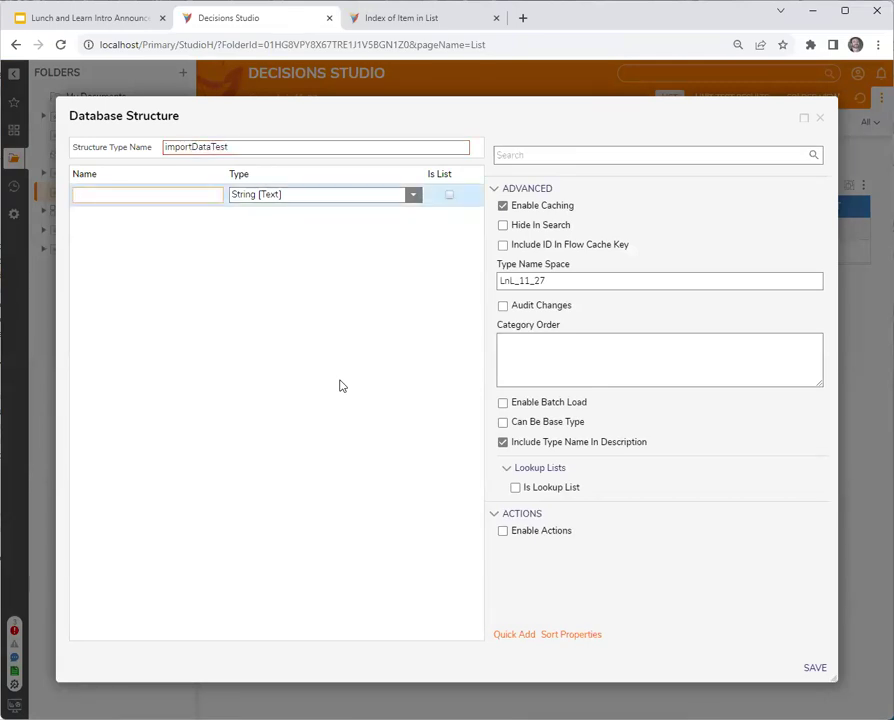
{"action": "type", "text": "str1"}
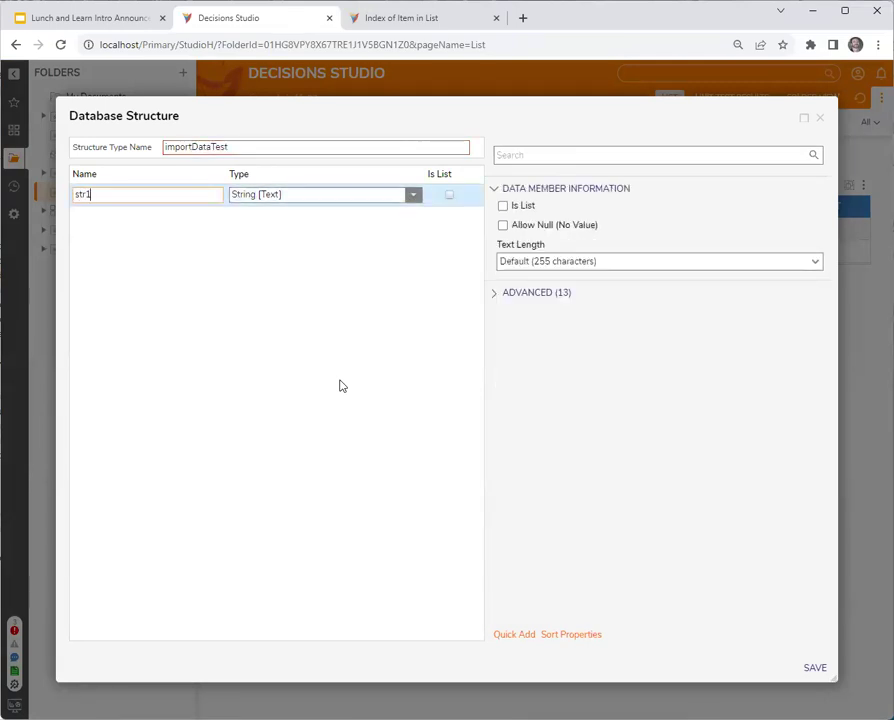
{"action": "key", "text": "Return"}
{"action": "type", "text": "str2"}
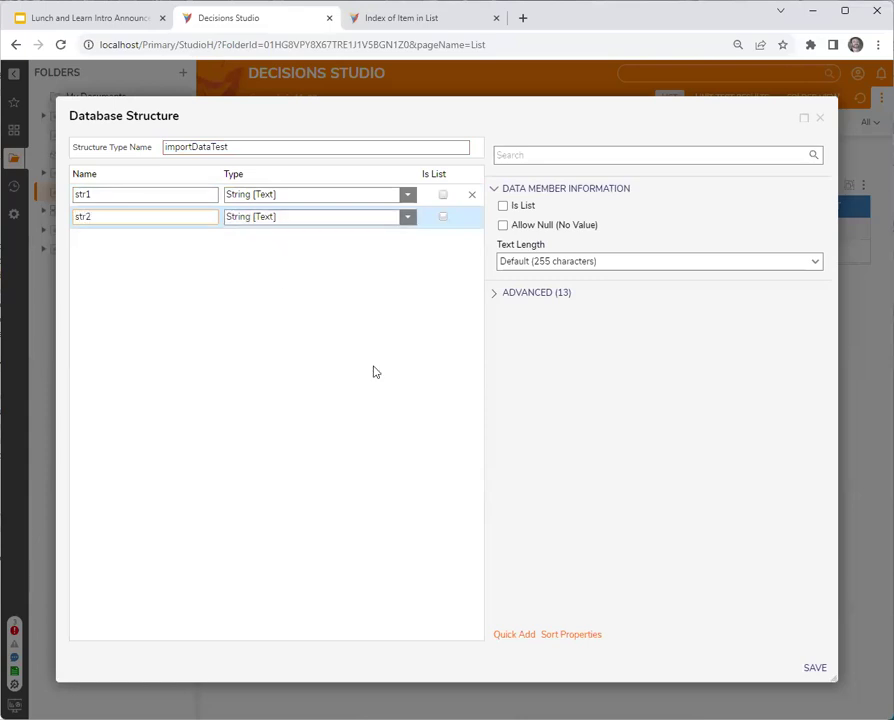
{"action": "left_click", "coordinate": [815, 666]}
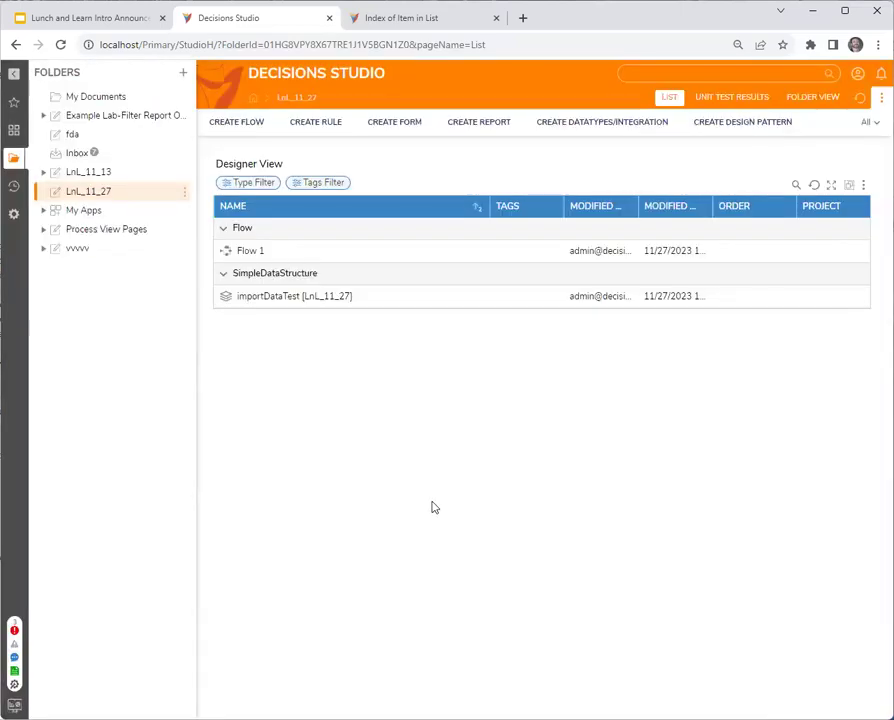
Start Import Data From CSV on importDataTest, keeping all fields _str1, _str2 and id selected.
{"action": "right_click", "coordinate": [283, 300]}
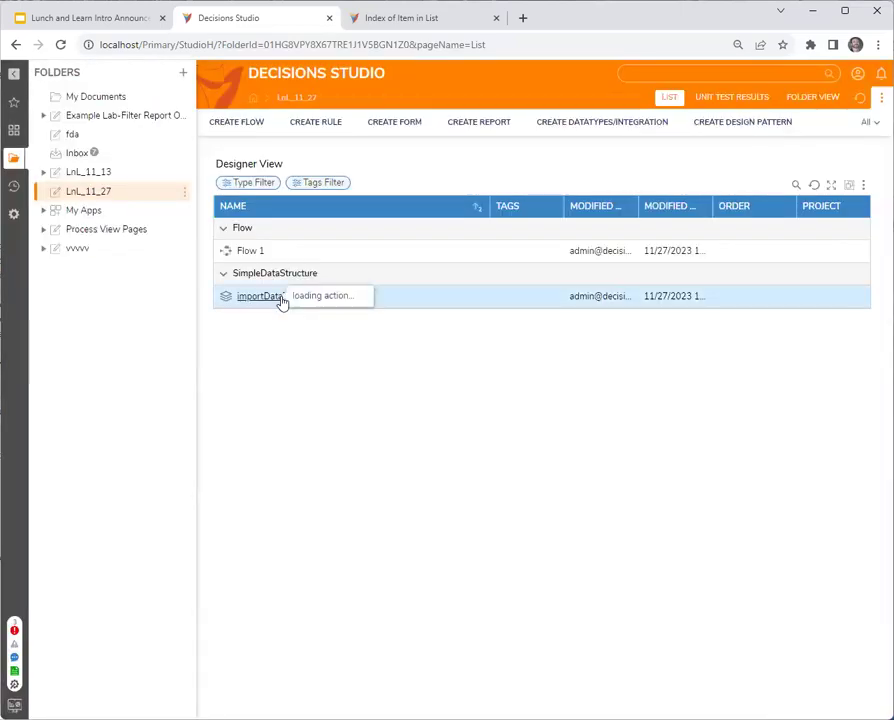
{"action": "mouse_move", "coordinate": [360, 350]}
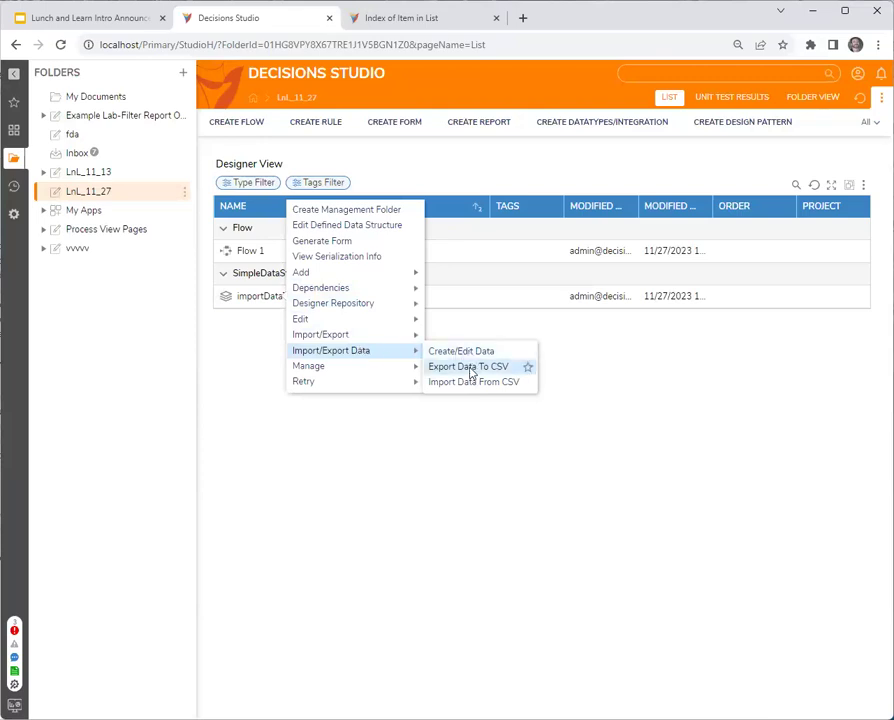
{"action": "left_click", "coordinate": [470, 383]}
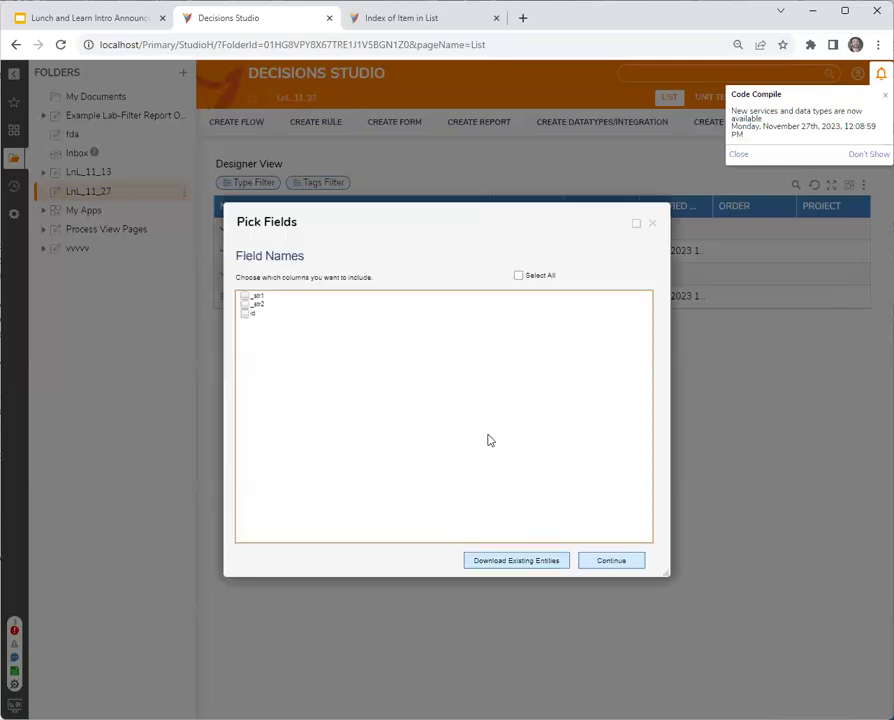
{"action": "left_click", "coordinate": [540, 277]}
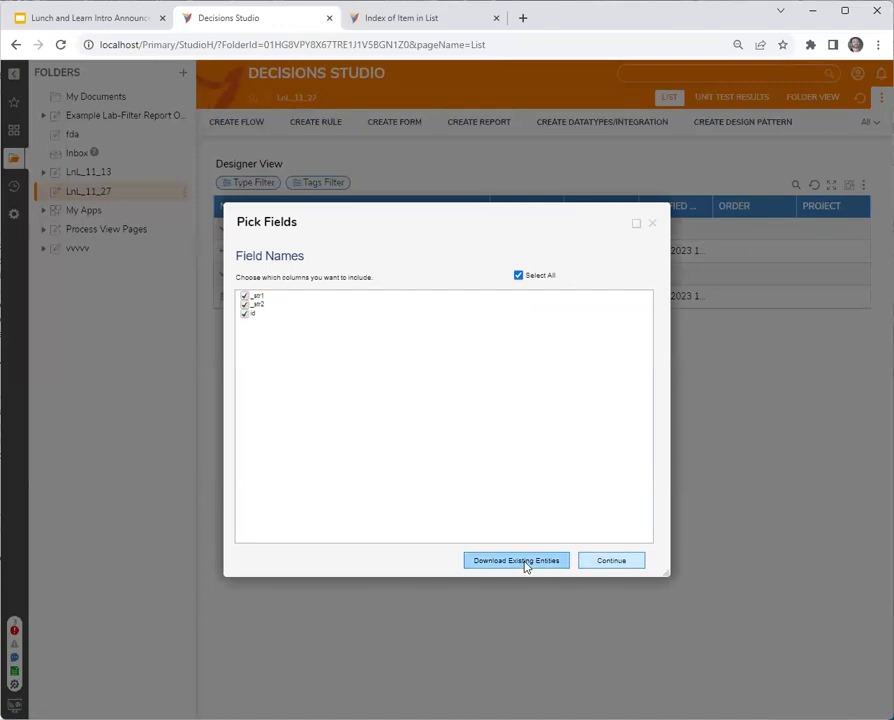
{"action": "left_click", "coordinate": [617, 562]}
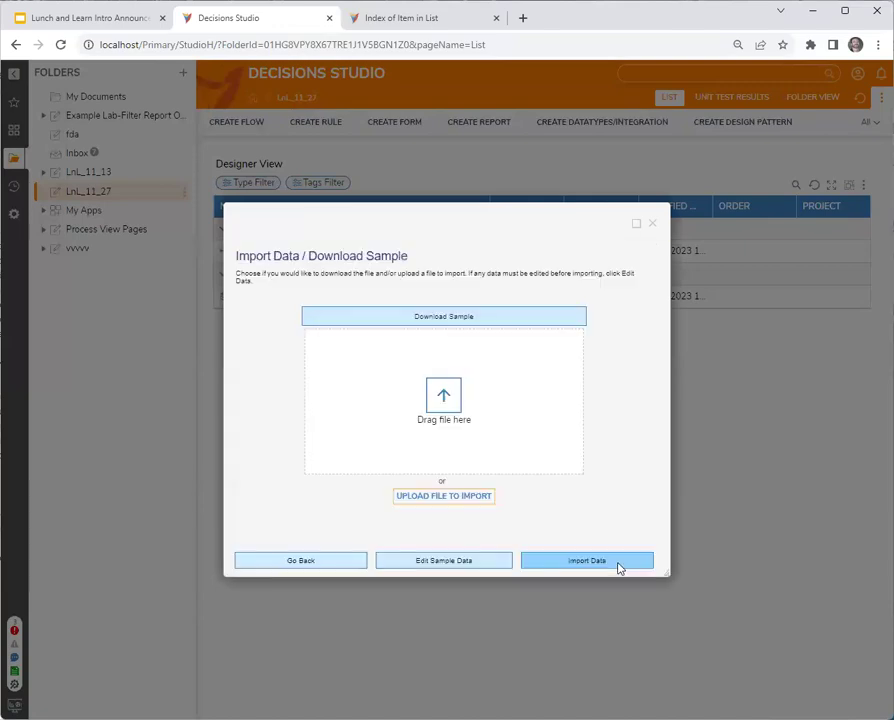
Download the sample CSV and fill it in Google Sheets with Hello/World and Jello/World rows.
{"action": "left_click", "coordinate": [474, 318]}
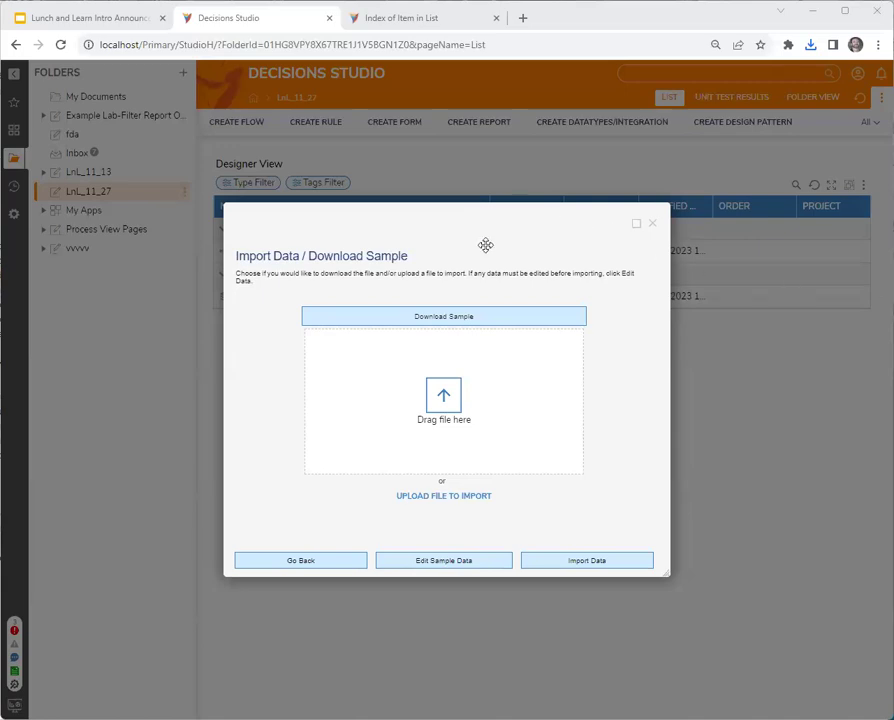
{"action": "left_click_drag", "start_coordinate": [481, 238], "coordinate": [480, 237]}
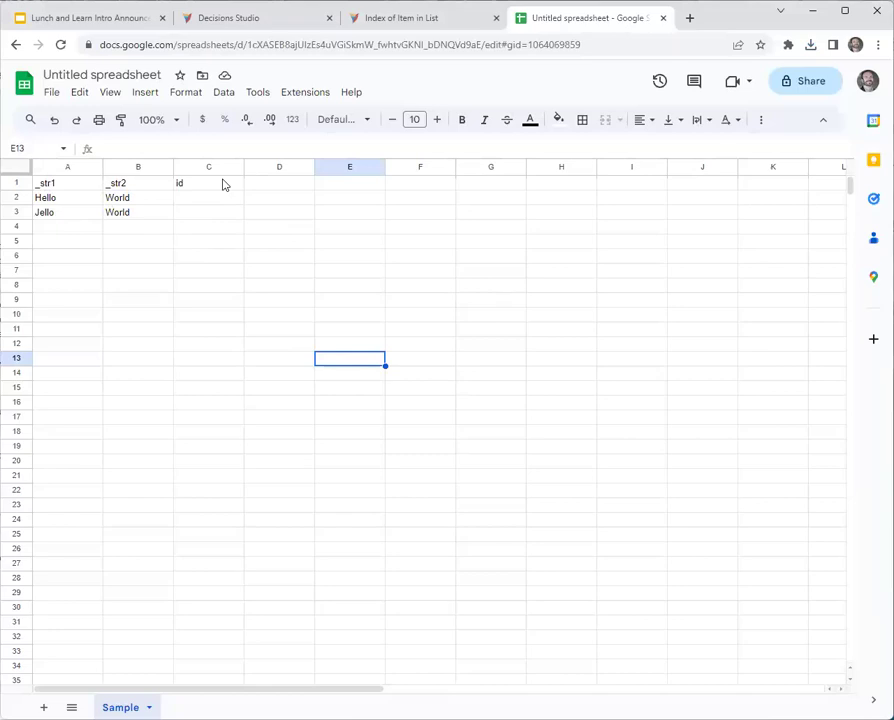
Save the Google Sheets sample as a Comma Separated Values (.csv) file and return to Decisions Studio.
{"action": "left_click", "coordinate": [51, 93]}
{"action": "mouse_move", "coordinate": [166, 269]}
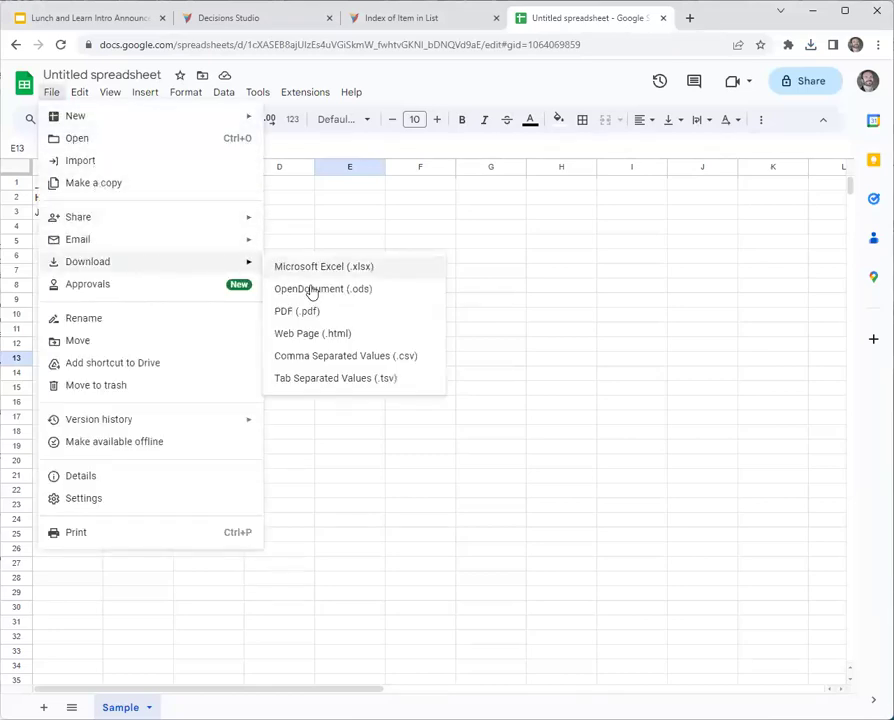
{"action": "left_click", "coordinate": [334, 355]}
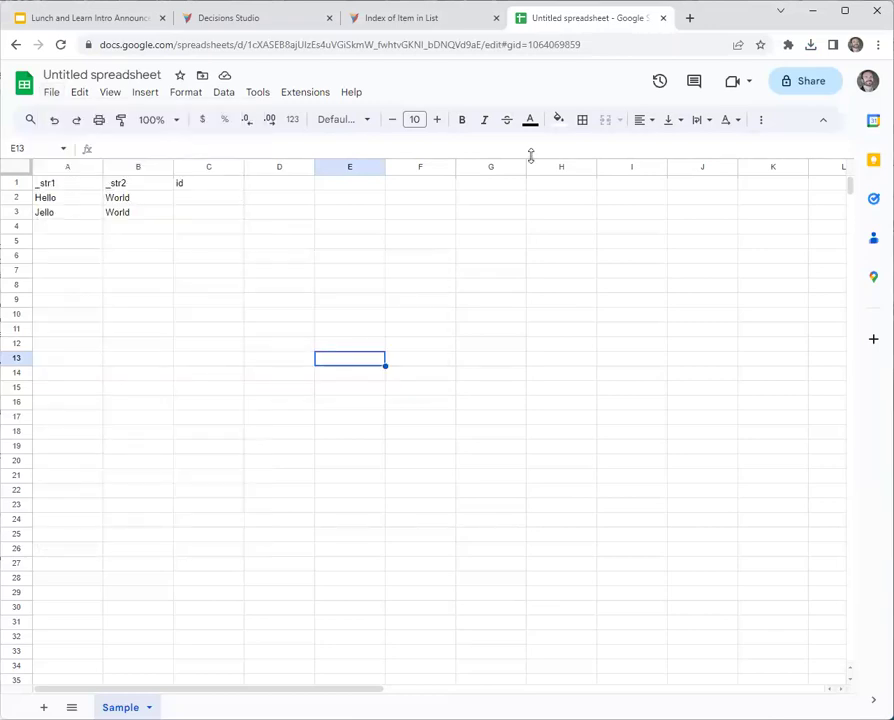
{"action": "left_click", "coordinate": [231, 18]}
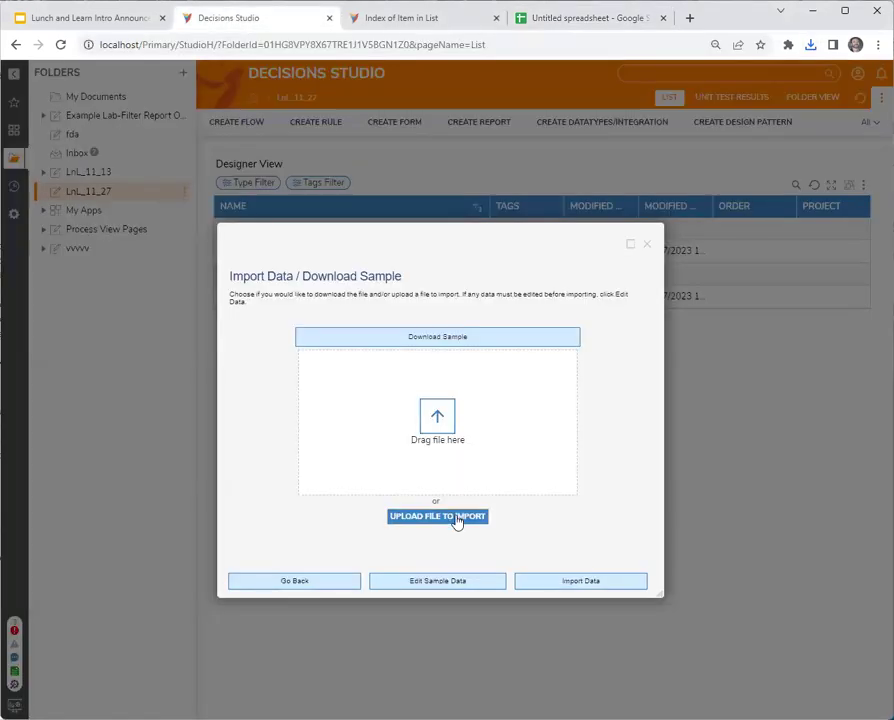
Upload Untitled spreadsheet - Sample.csv and import its rows into importDataTest.
{"action": "left_click", "coordinate": [456, 516]}
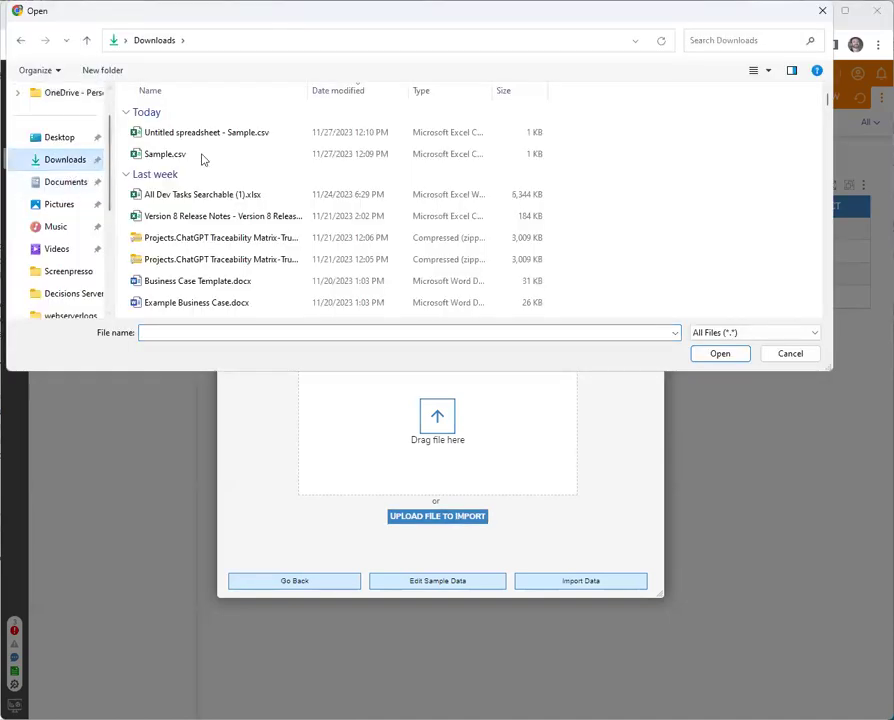
{"action": "left_click", "coordinate": [164, 153]}
{"action": "left_click", "coordinate": [232, 132]}
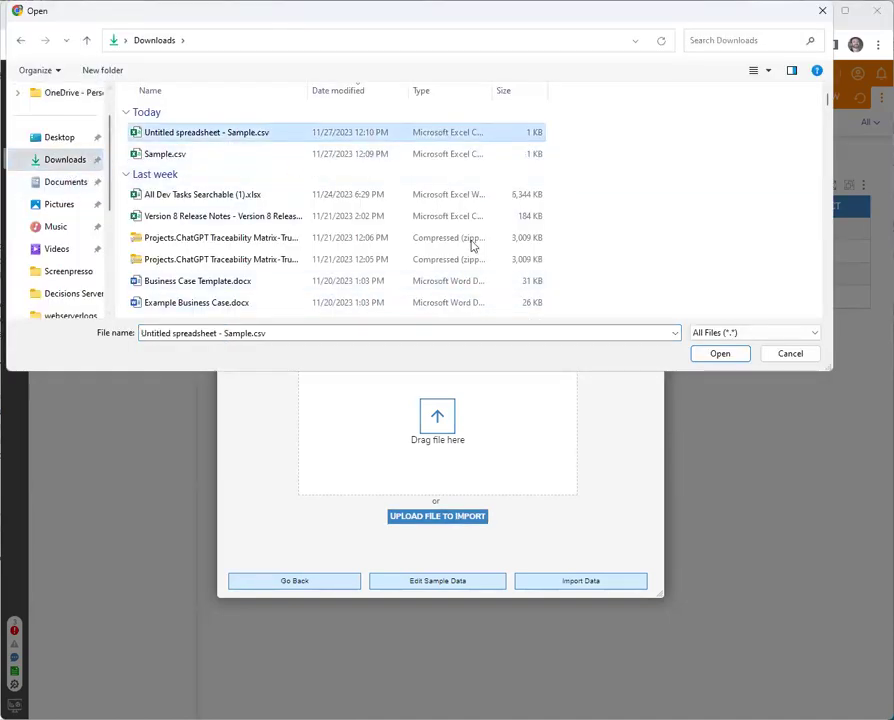
{"action": "left_click", "coordinate": [720, 353]}
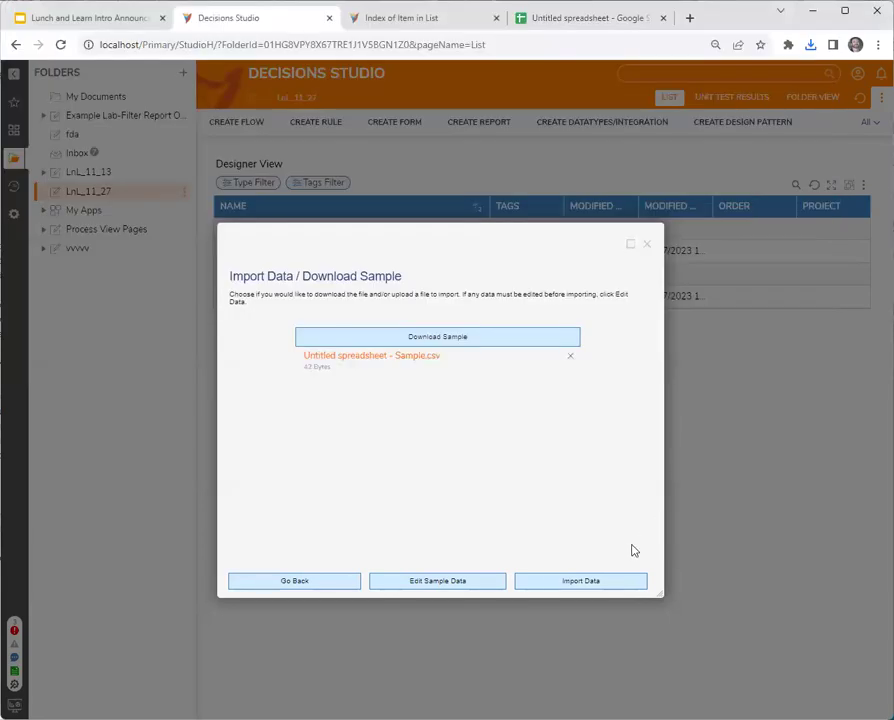
{"action": "left_click", "coordinate": [592, 585]}
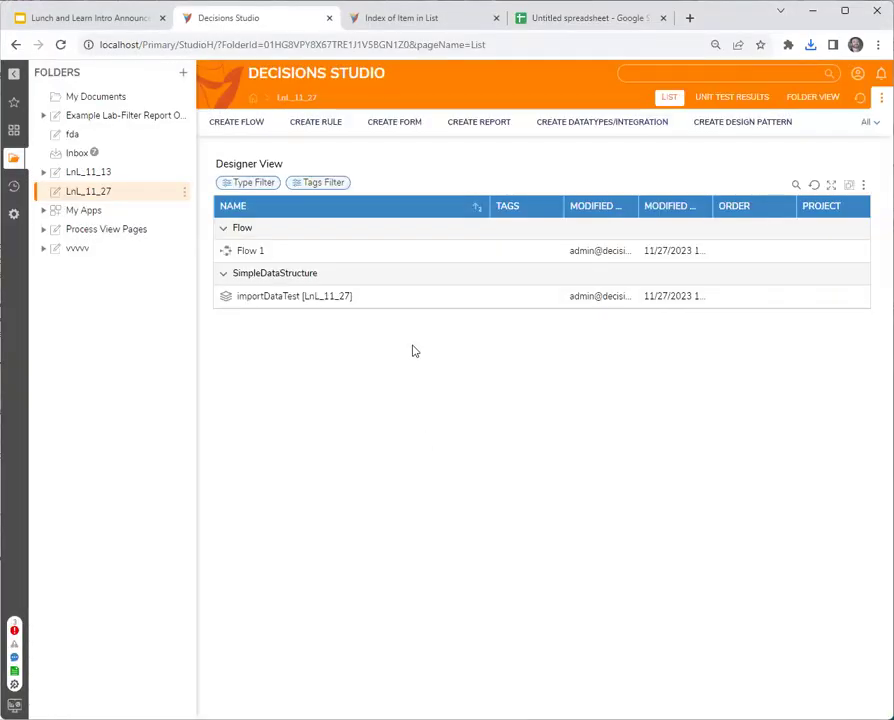
Create Report 1 using the import Data Test database structure as its data source.
{"action": "left_click", "coordinate": [479, 121]}
{"action": "left_click", "coordinate": [386, 282]}
{"action": "left_click", "coordinate": [520, 295]}
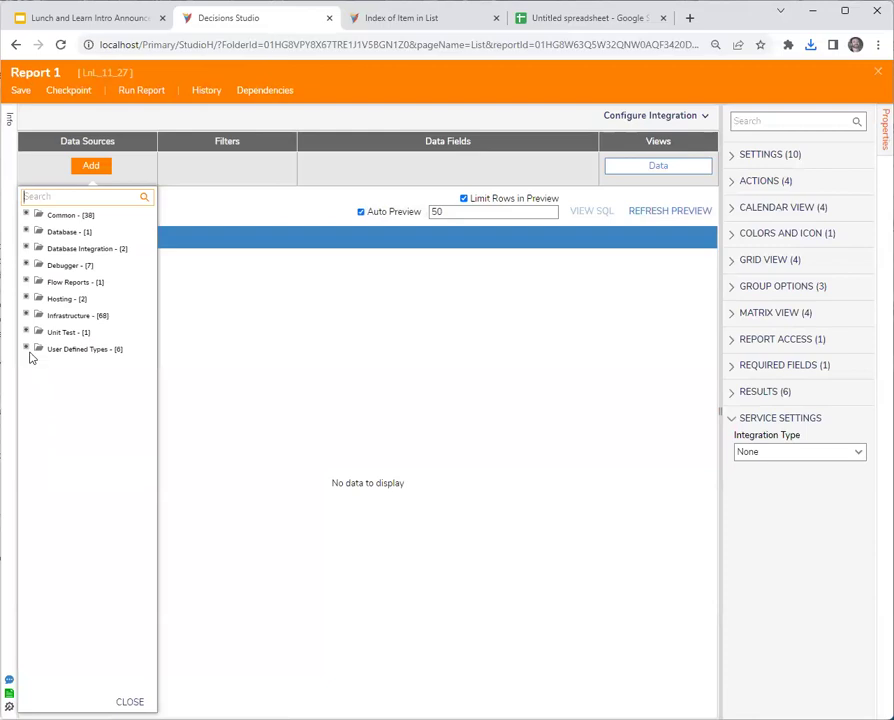
{"action": "left_click", "coordinate": [26, 348]}
{"action": "left_click", "coordinate": [39, 381]}
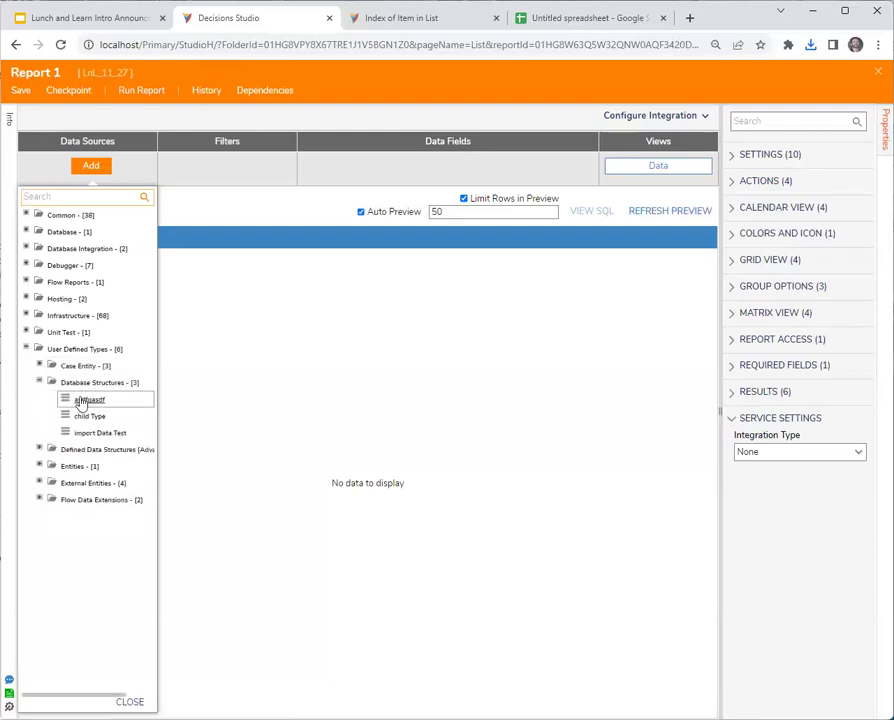
{"action": "left_click", "coordinate": [104, 433]}
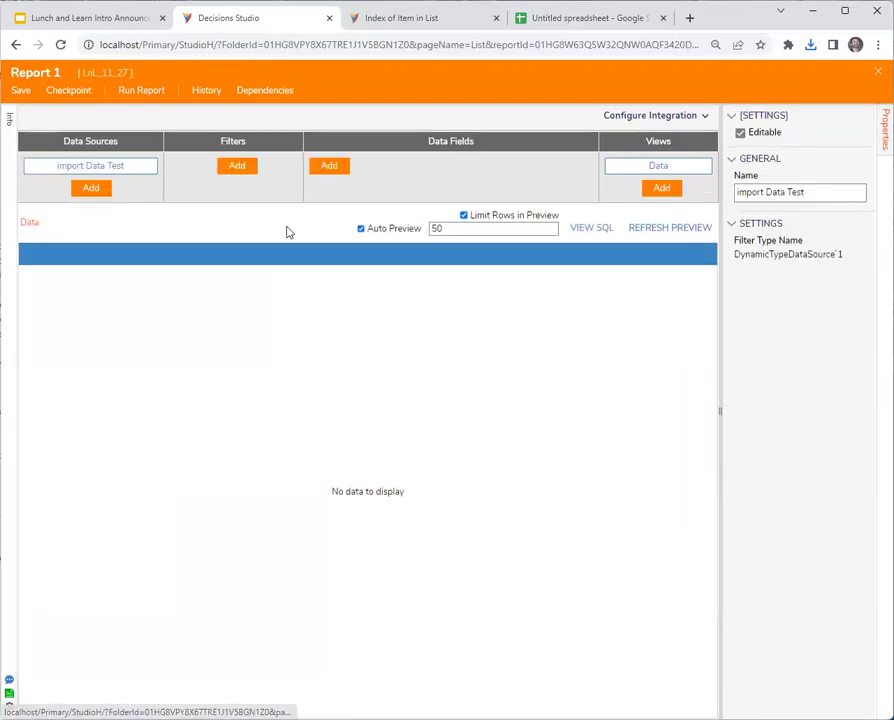
Add Str2, Str1 and Id as the report's data fields.
{"action": "left_click", "coordinate": [329, 166]}
{"action": "left_click", "coordinate": [415, 281]}
{"action": "left_click", "coordinate": [415, 264]}
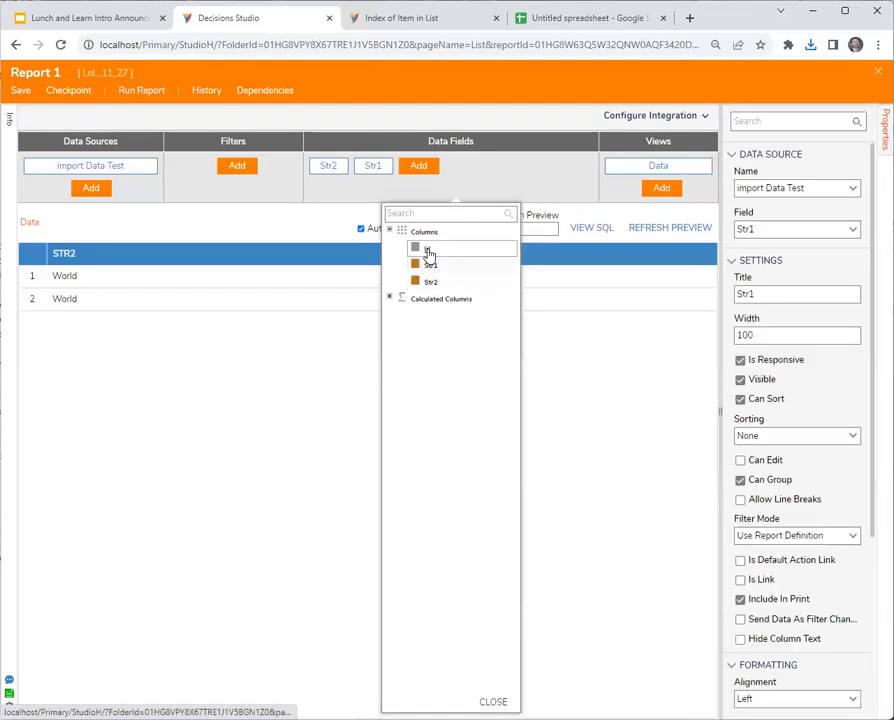
{"action": "left_click", "coordinate": [415, 247]}
{"action": "left_click", "coordinate": [232, 438]}
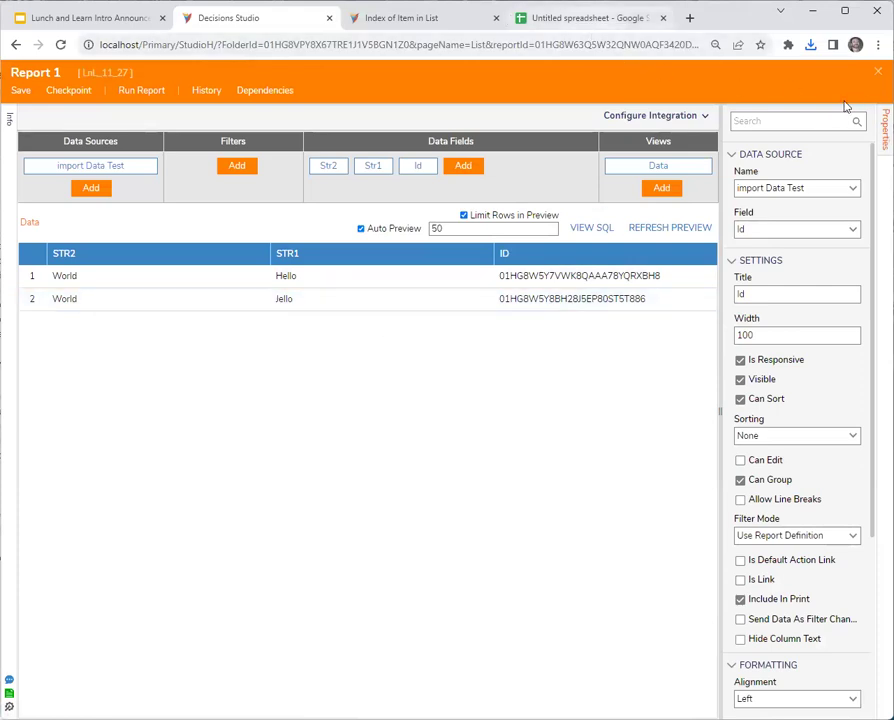
{"action": "left_click", "coordinate": [590, 18]}
Check the sheet's _str1 and _str2 header cells and glance at the Index of Item in List documentation.
{"action": "left_click", "coordinate": [80, 188]}
{"action": "left_click", "coordinate": [129, 188]}
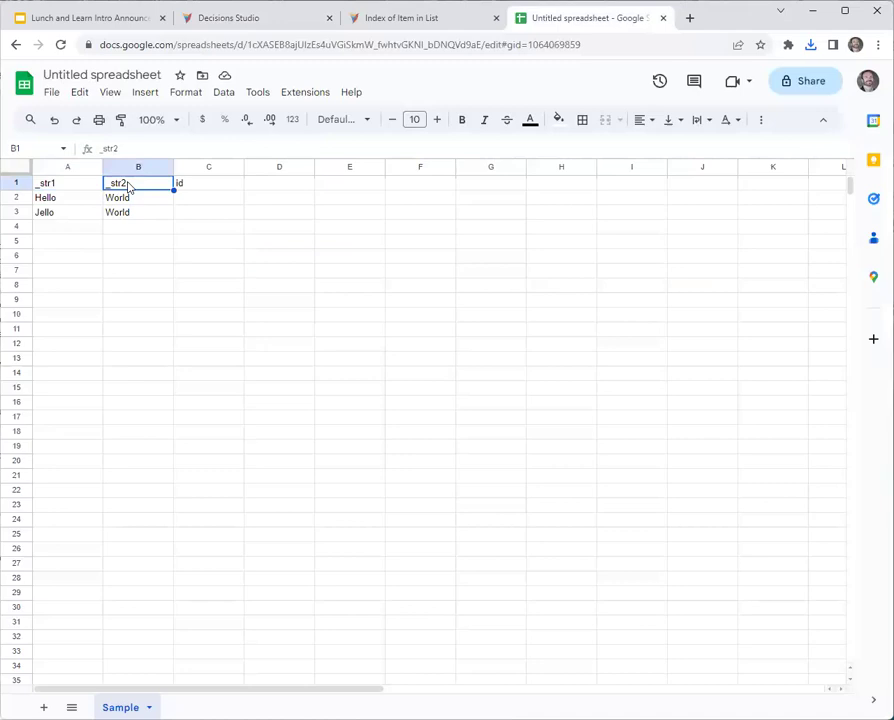
{"action": "key", "text": "Left"}
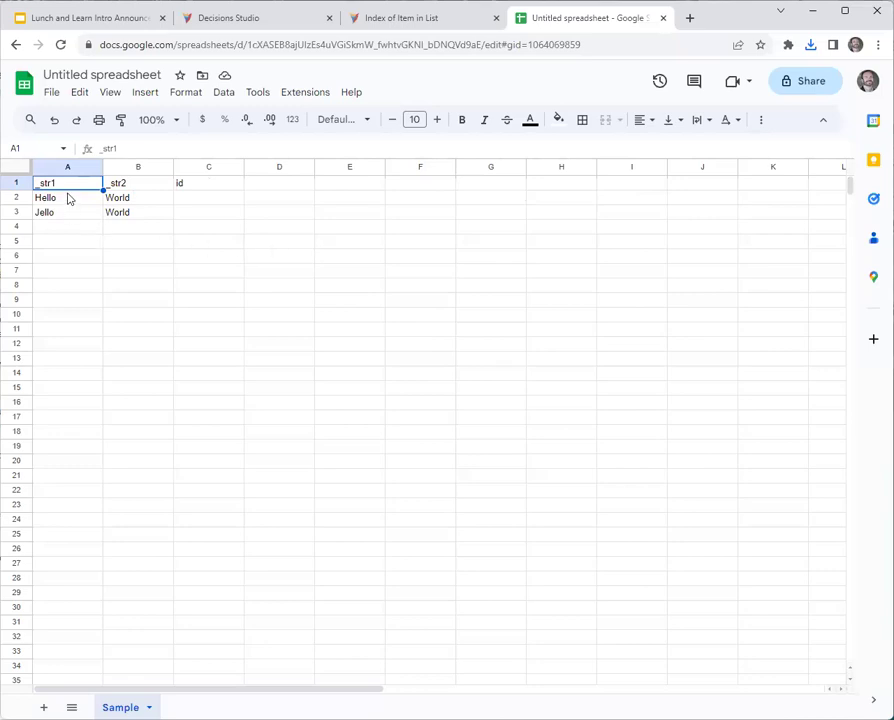
{"action": "left_click", "coordinate": [457, 31]}
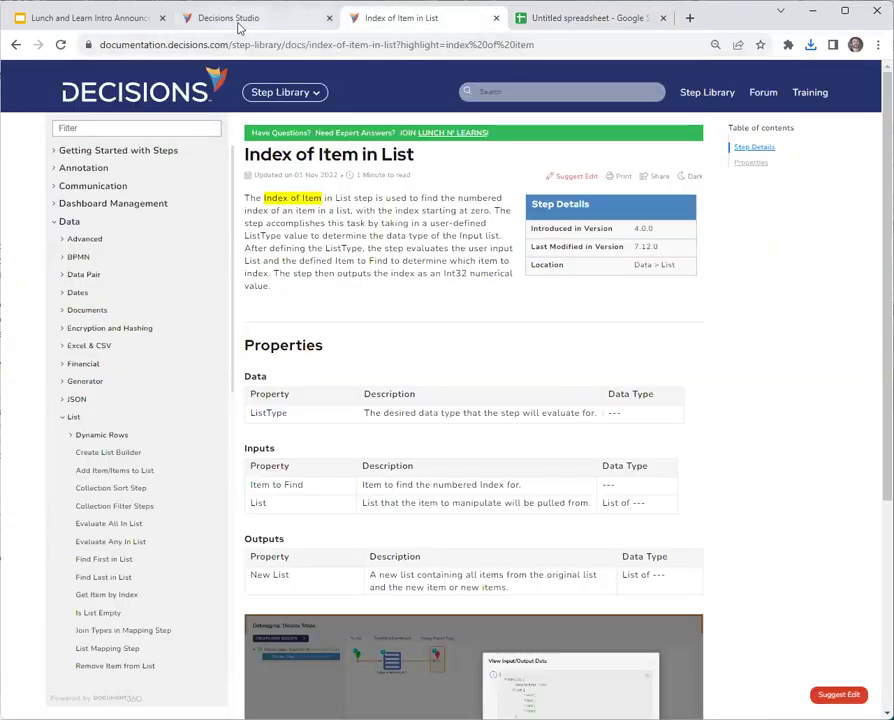
{"action": "left_click", "coordinate": [238, 27]}
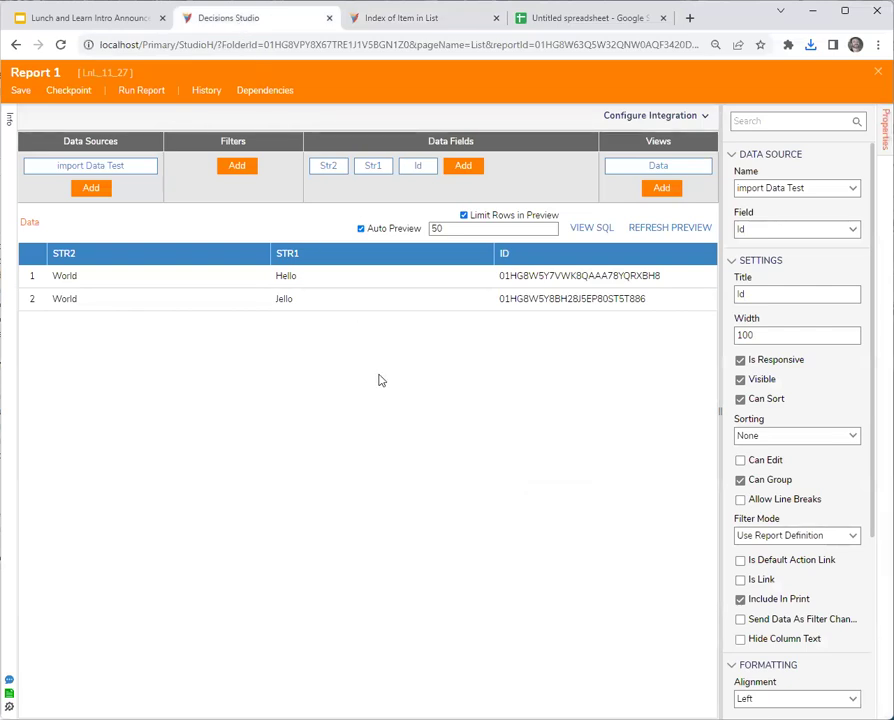
{"action": "left_click", "coordinate": [418, 12]}
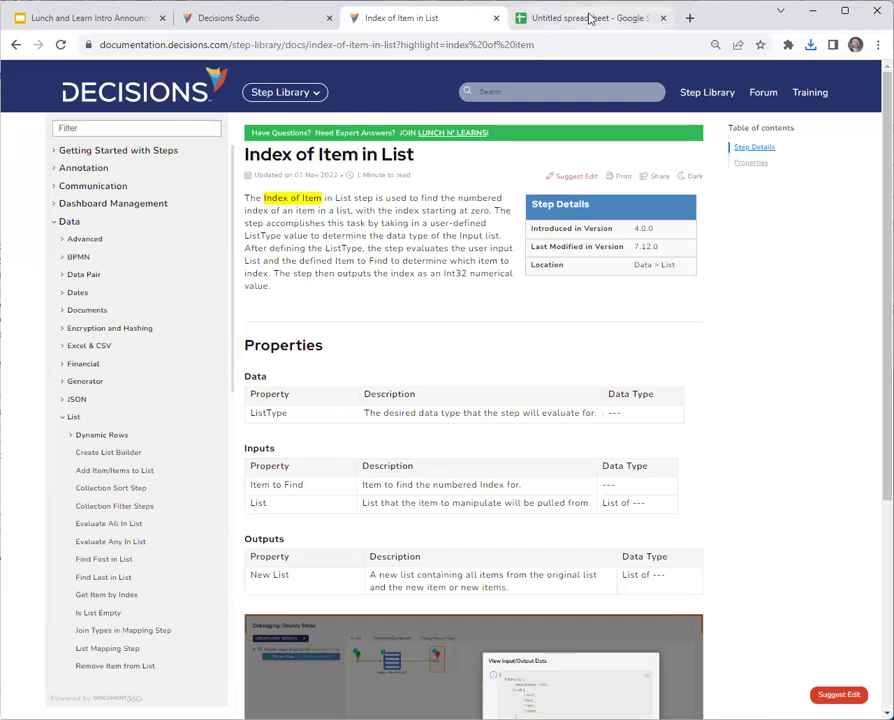
{"action": "left_click", "coordinate": [536, 17]}
Clear Hello from cell A2 and download the sheet again as CSV.
{"action": "left_click", "coordinate": [60, 201]}
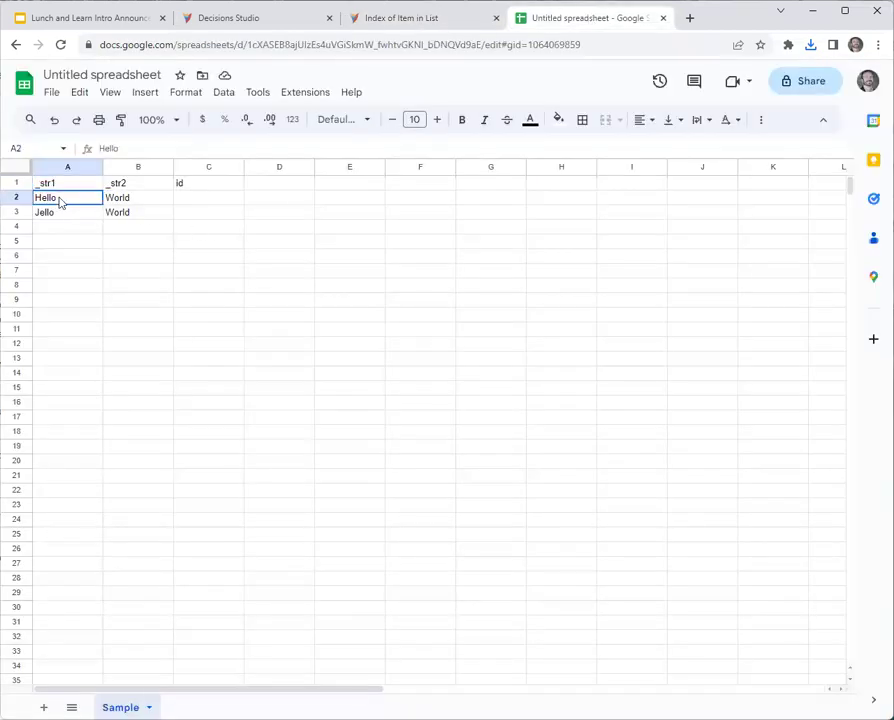
{"action": "key", "text": "Delete"}
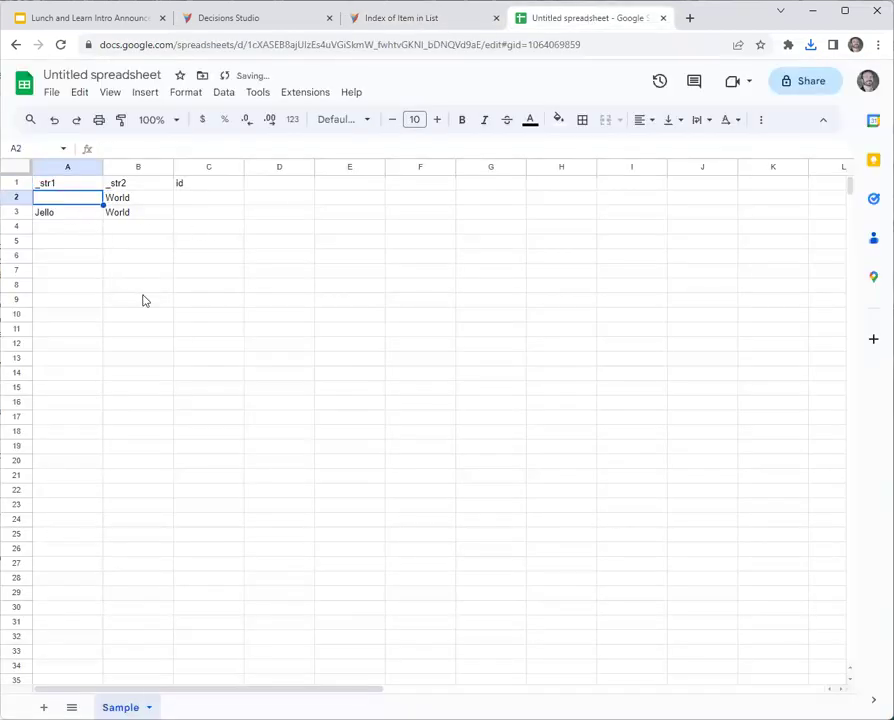
{"action": "left_click", "coordinate": [142, 296]}
{"action": "left_click", "coordinate": [51, 92]}
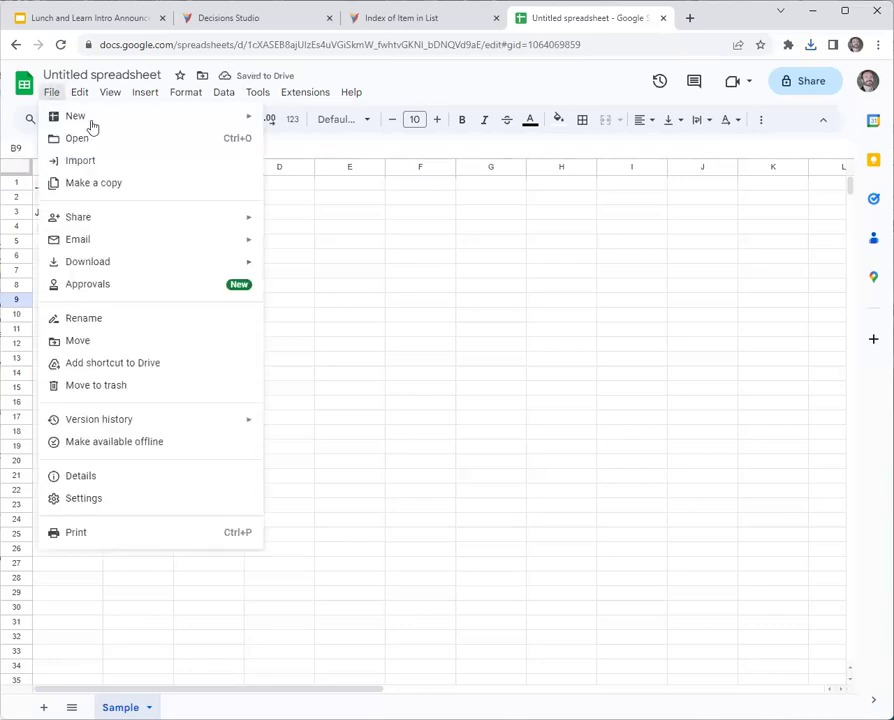
{"action": "mouse_move", "coordinate": [176, 264]}
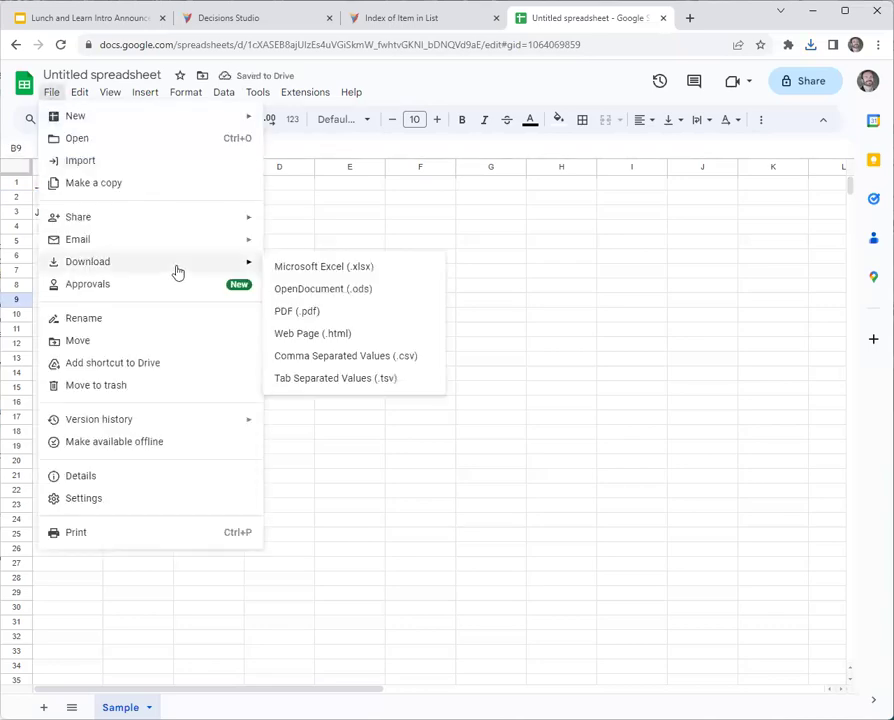
{"action": "left_click", "coordinate": [315, 357]}
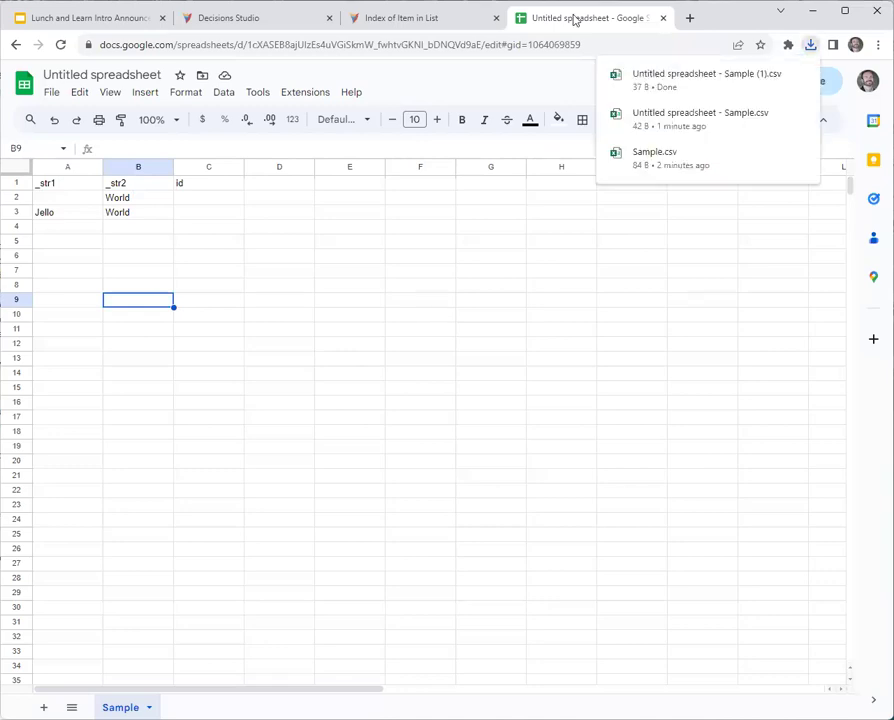
{"action": "left_click", "coordinate": [282, 20]}
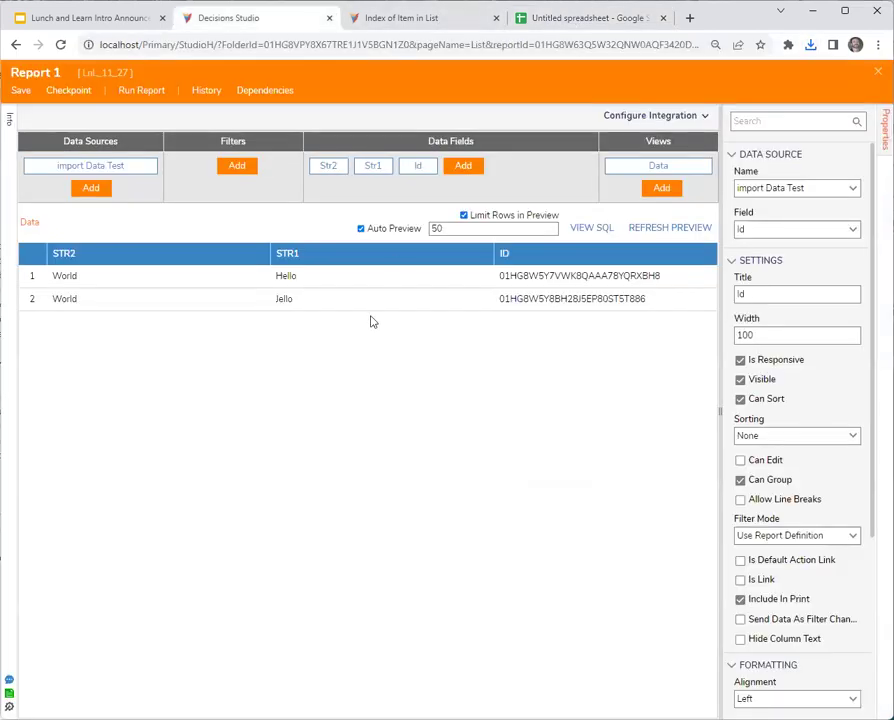
Save and close Report 1, then start a CSV import into importDataTest with all three fields.
{"action": "left_click", "coordinate": [877, 72]}
{"action": "left_click", "coordinate": [594, 456]}
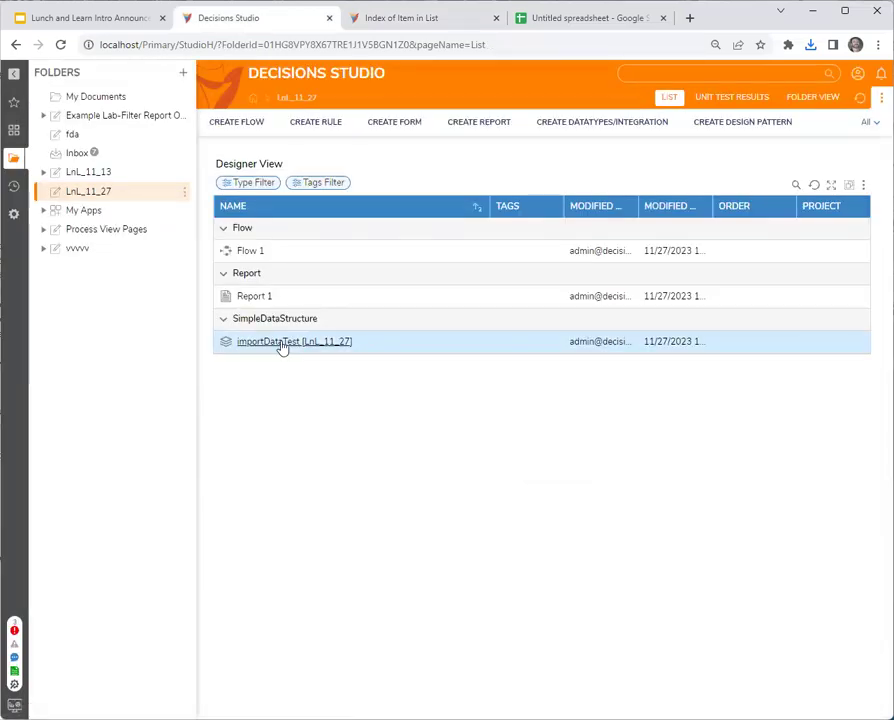
{"action": "right_click", "coordinate": [282, 344]}
{"action": "mouse_move", "coordinate": [381, 400]}
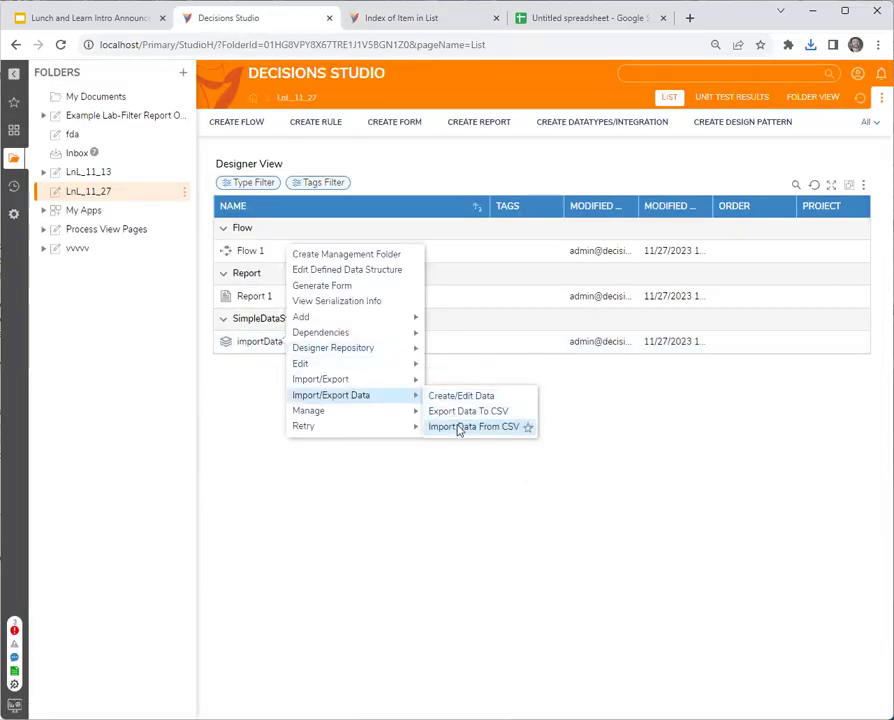
{"action": "left_click", "coordinate": [460, 427]}
{"action": "left_click", "coordinate": [541, 278]}
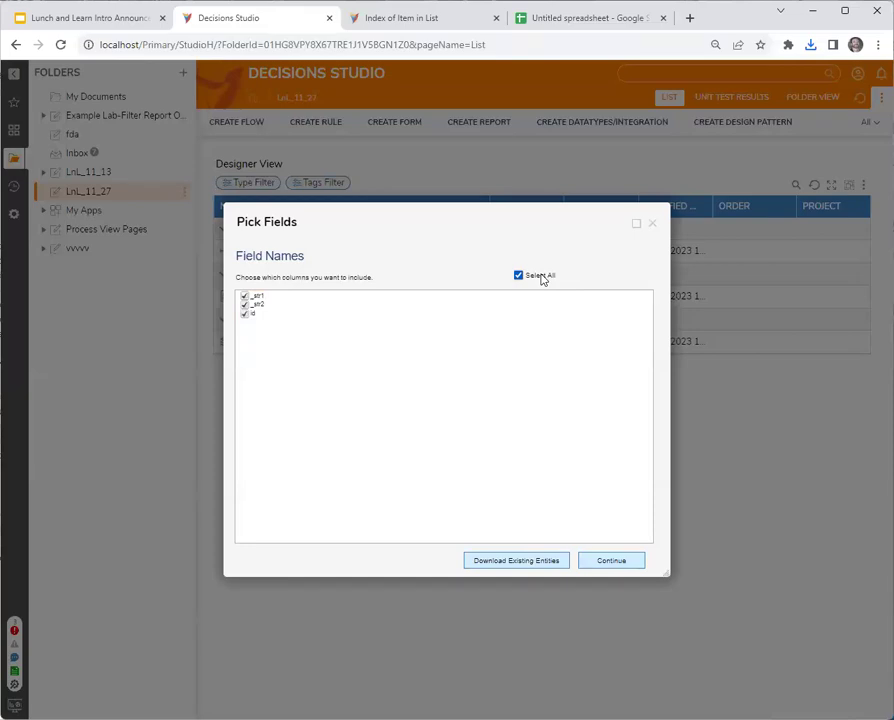
{"action": "left_click", "coordinate": [541, 276]}
{"action": "left_click", "coordinate": [622, 562]}
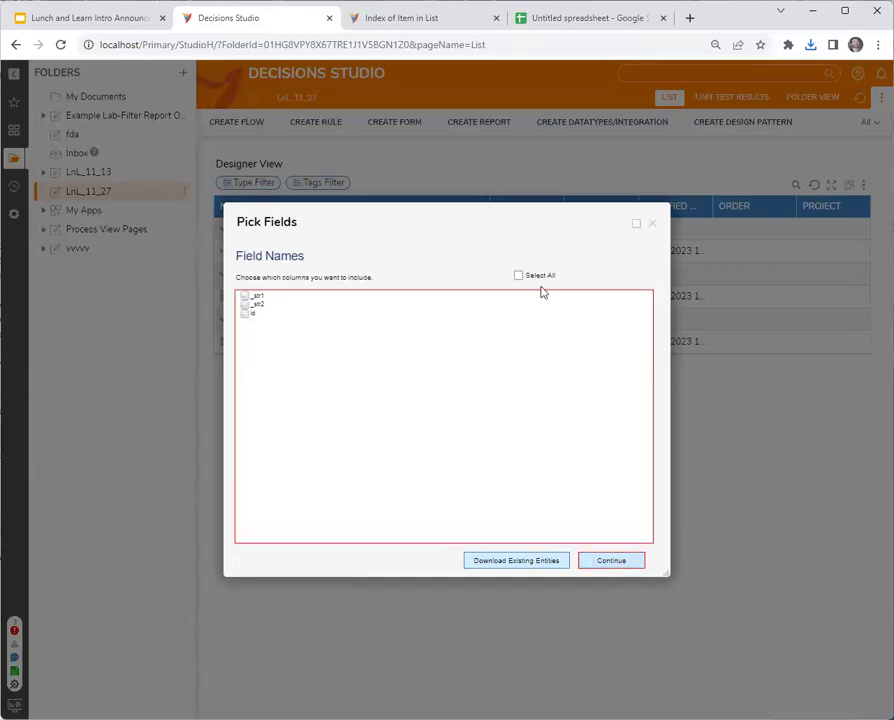
{"action": "left_click", "coordinate": [541, 279]}
{"action": "left_click", "coordinate": [620, 562]}
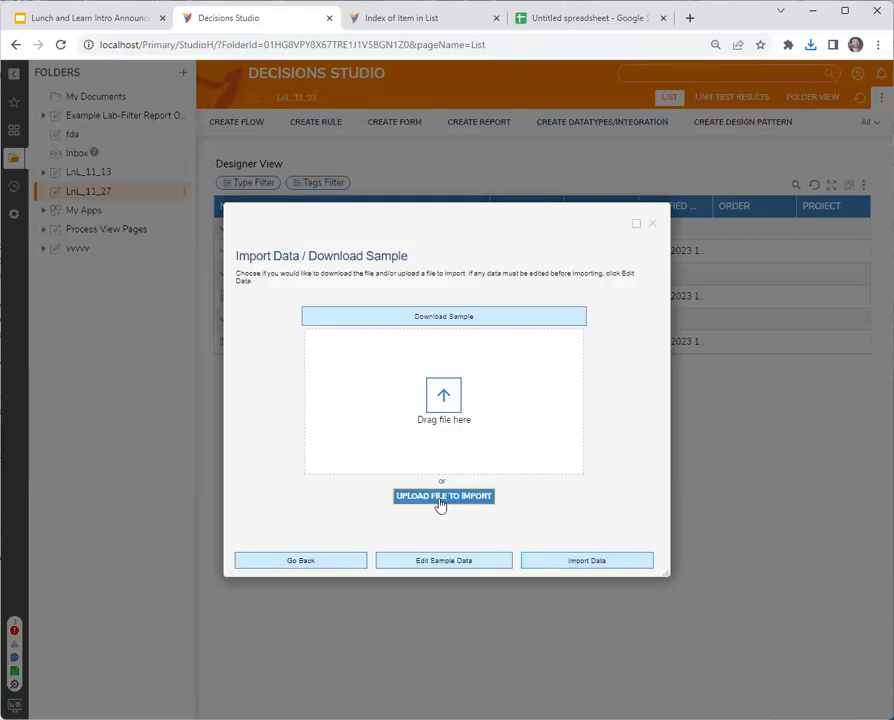
Upload Untitled spreadsheet - Sample (1).csv and import its rows.
{"action": "left_click", "coordinate": [440, 496]}
{"action": "left_click", "coordinate": [248, 134]}
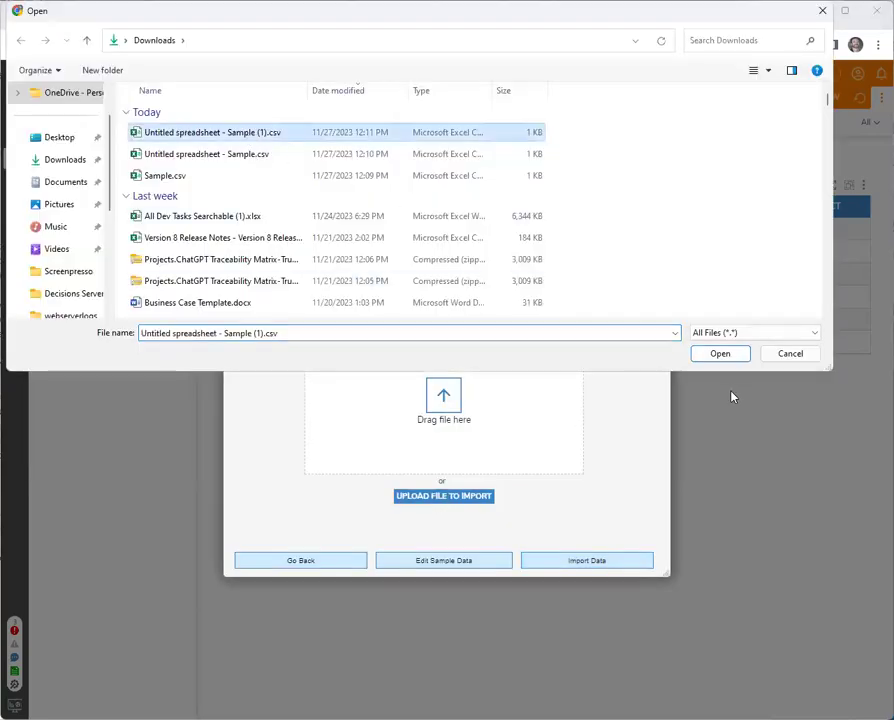
{"action": "left_click", "coordinate": [720, 354]}
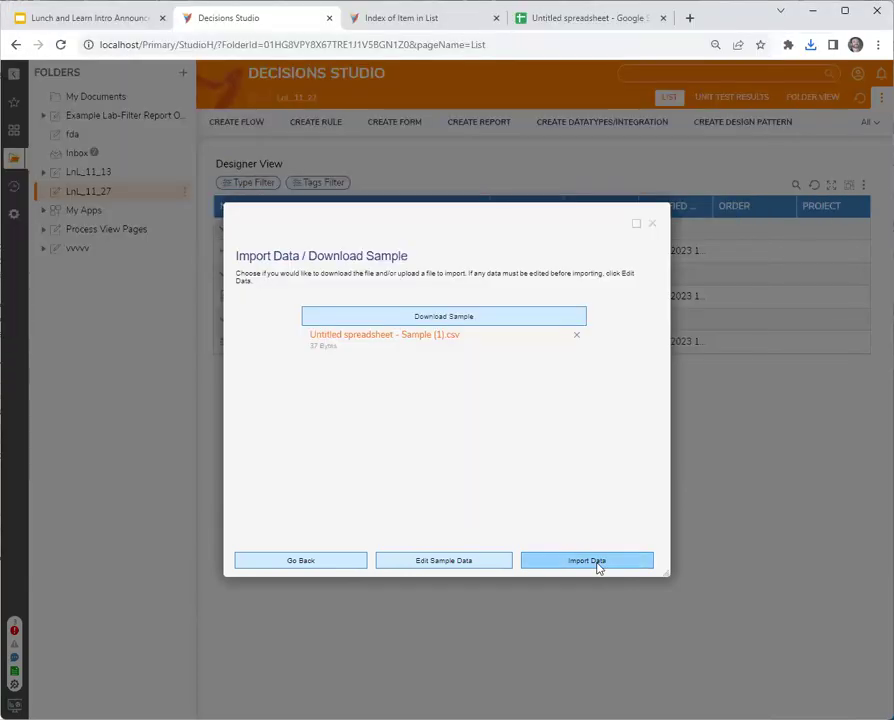
{"action": "left_click", "coordinate": [598, 566]}
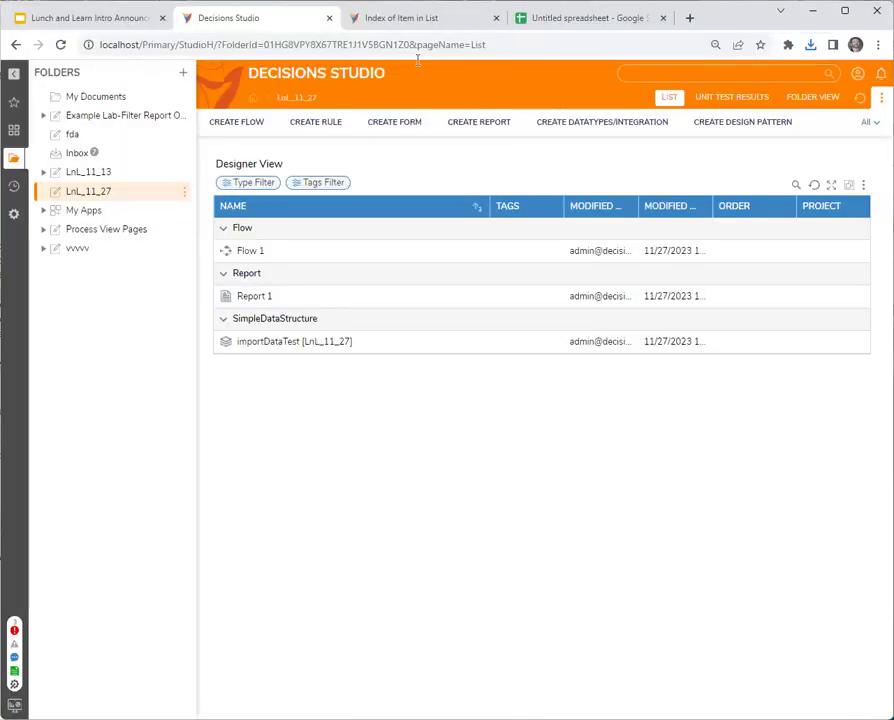
{"action": "right_click", "coordinate": [264, 298]}
{"action": "left_click", "coordinate": [310, 218]}
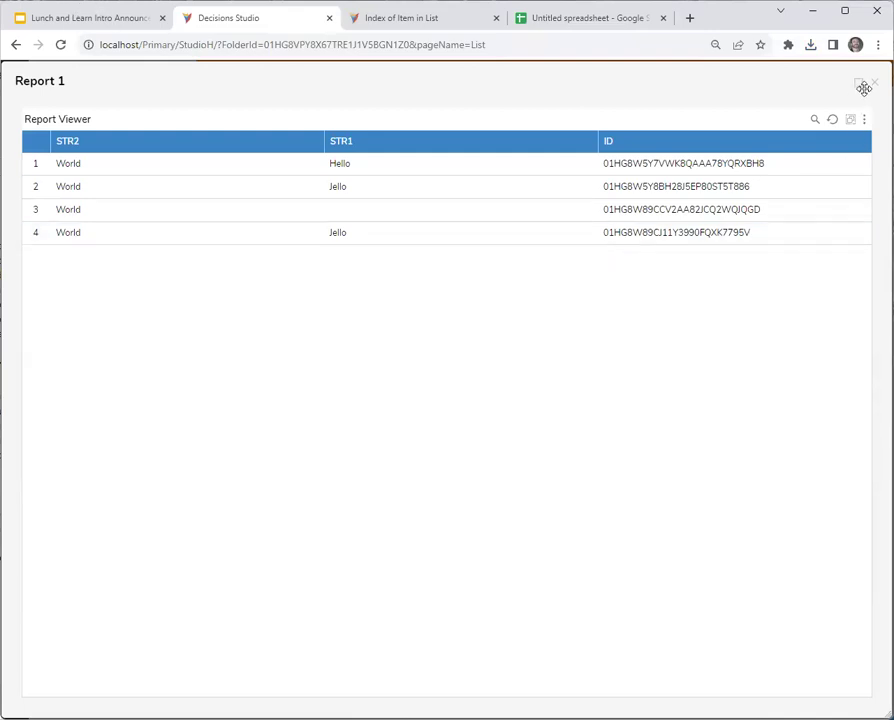
{"action": "left_click", "coordinate": [873, 85]}
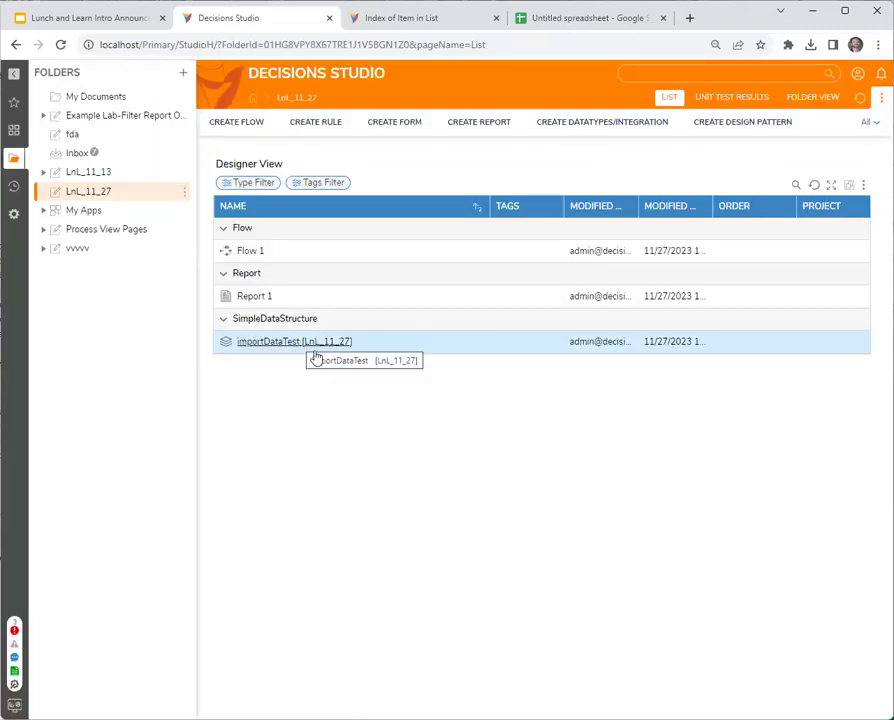
{"action": "left_click", "coordinate": [238, 123]}
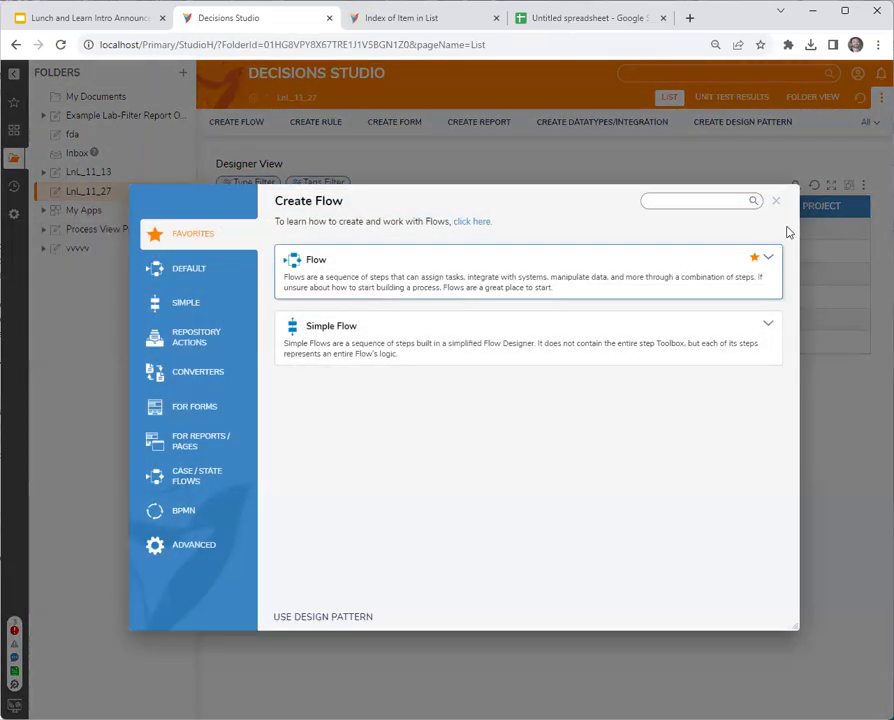
{"action": "left_click", "coordinate": [776, 202]}
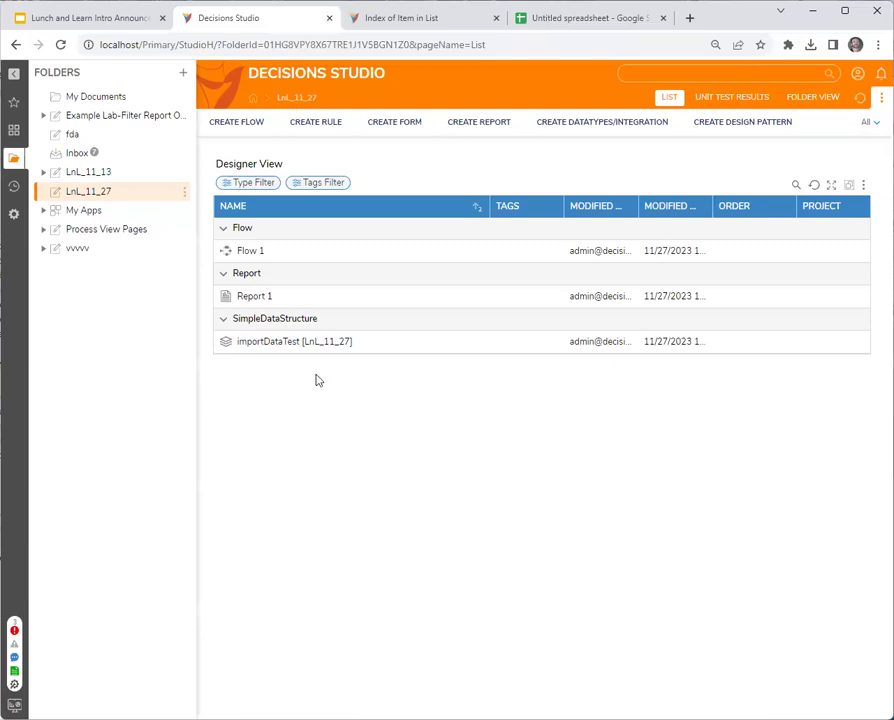
Open Create/Edit Data for importDataTest with all three fields shown in an editable grid.
{"action": "right_click", "coordinate": [266, 351]}
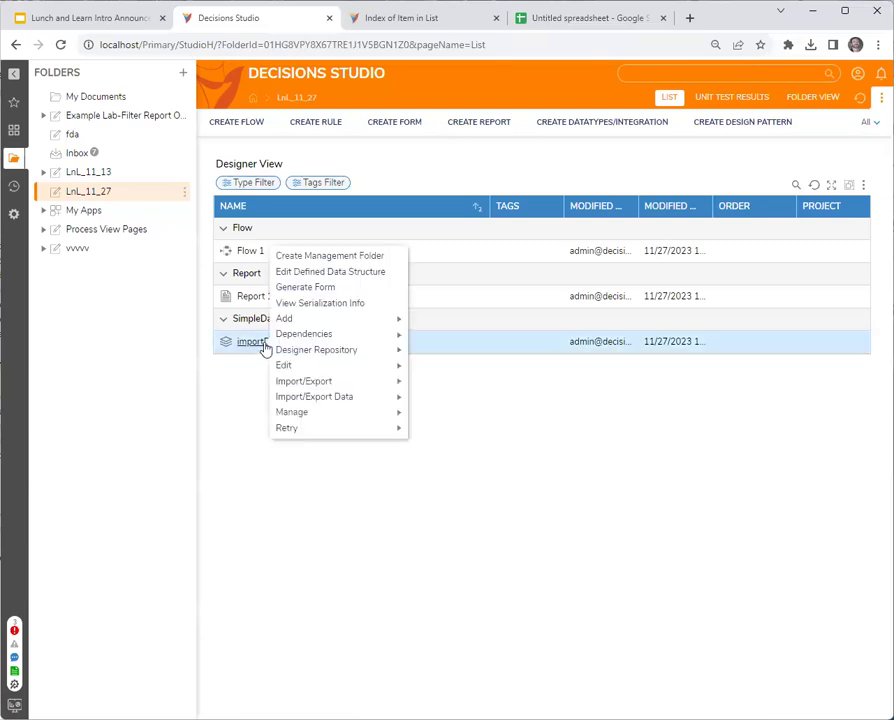
{"action": "mouse_move", "coordinate": [340, 399]}
{"action": "left_click", "coordinate": [456, 398]}
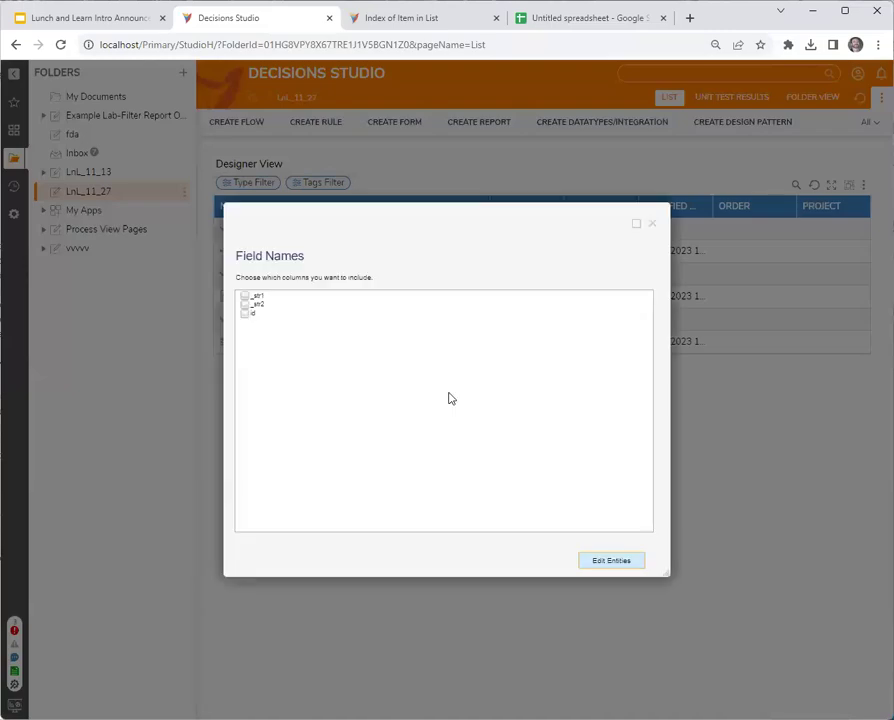
{"action": "left_click", "coordinate": [244, 296]}
{"action": "left_click", "coordinate": [244, 304]}
{"action": "left_click", "coordinate": [244, 313]}
{"action": "left_click", "coordinate": [615, 562]}
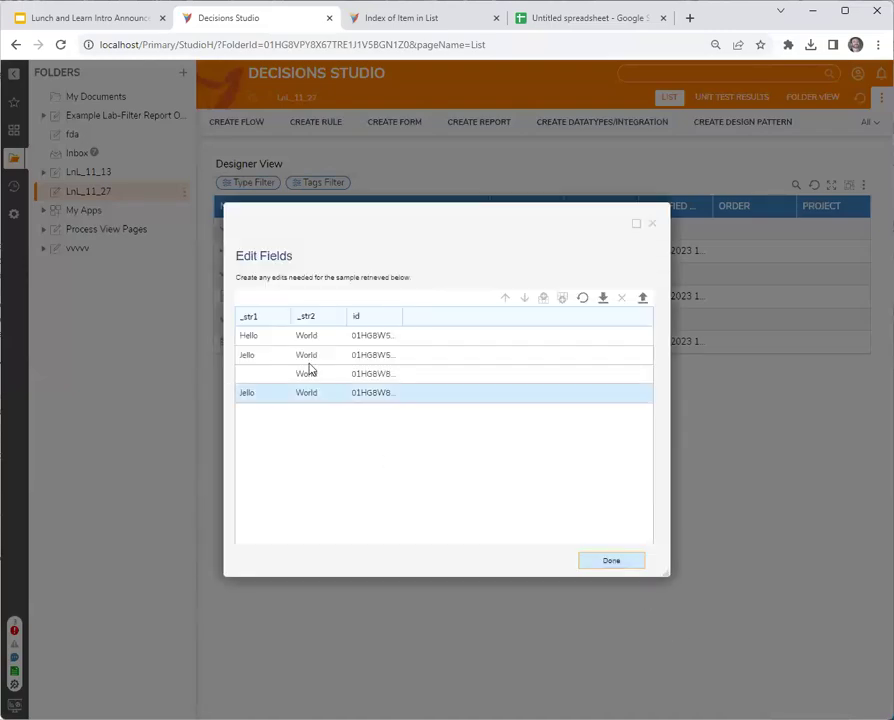
Inspect the four records' _str1, _str2 and id cells in the grid.
{"action": "left_click", "coordinate": [390, 335]}
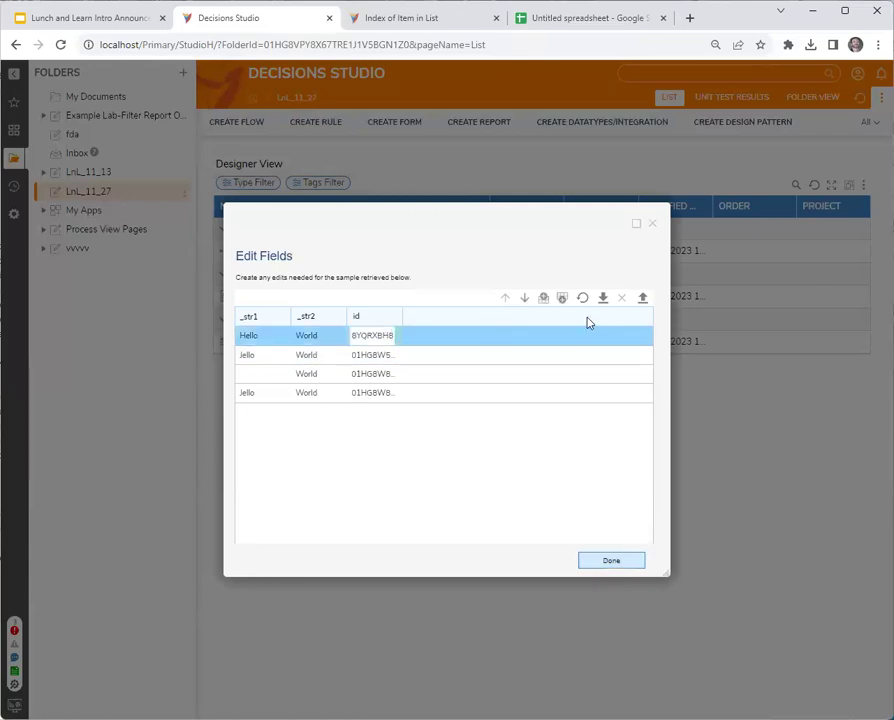
{"action": "left_click", "coordinate": [356, 356]}
{"action": "left_click", "coordinate": [316, 374]}
{"action": "left_click", "coordinate": [306, 393]}
{"action": "left_click", "coordinate": [263, 397]}
{"action": "left_click", "coordinate": [263, 332]}
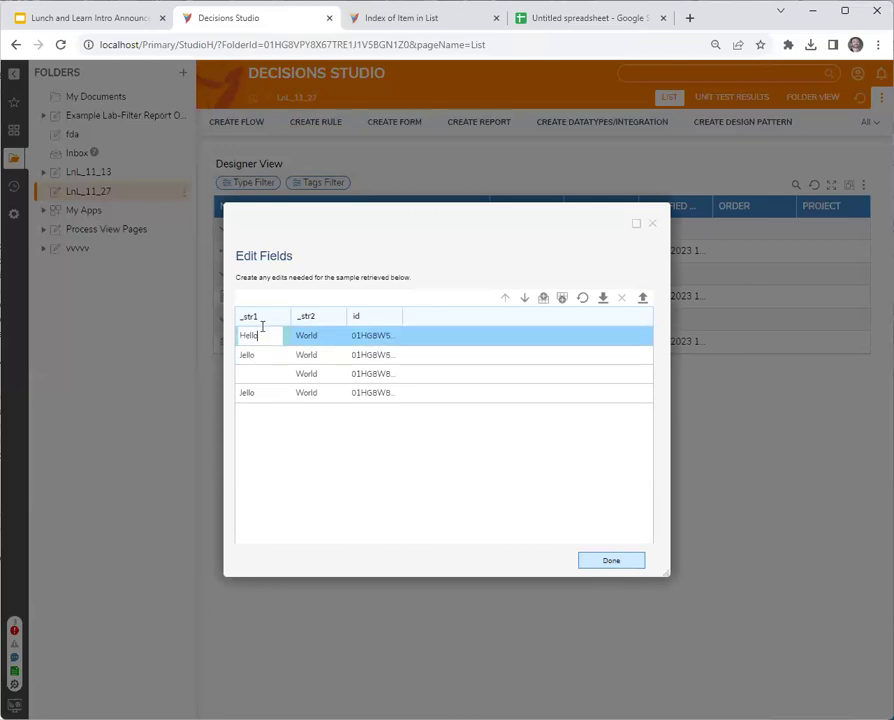
Reposition the Edit Fields dialog and enlarge it.
{"action": "left_click_drag", "start_coordinate": [444, 214], "coordinate": [434, 240]}
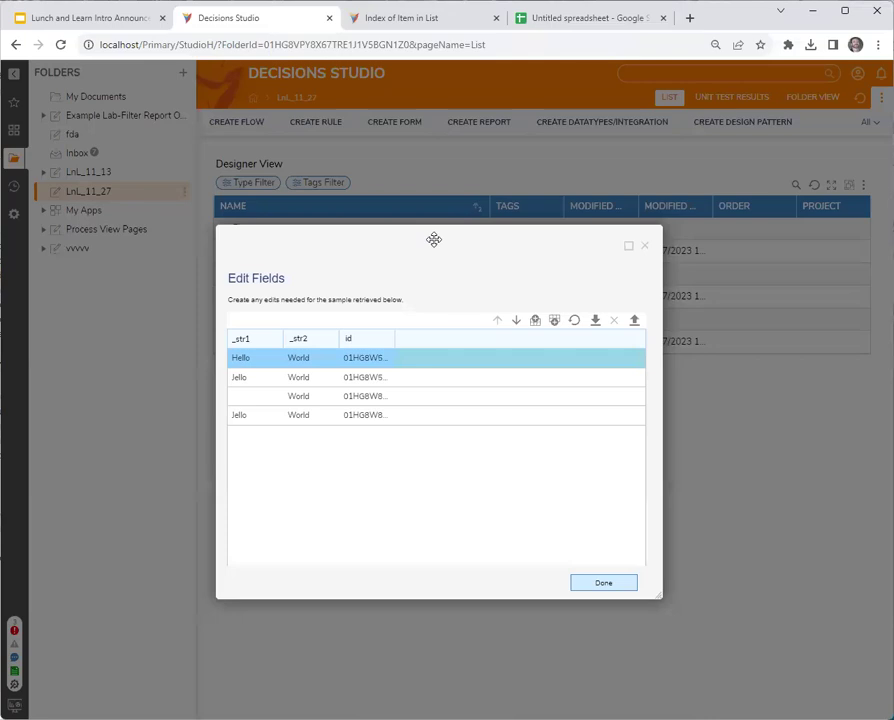
{"action": "left_click_drag", "start_coordinate": [436, 243], "coordinate": [436, 239]}
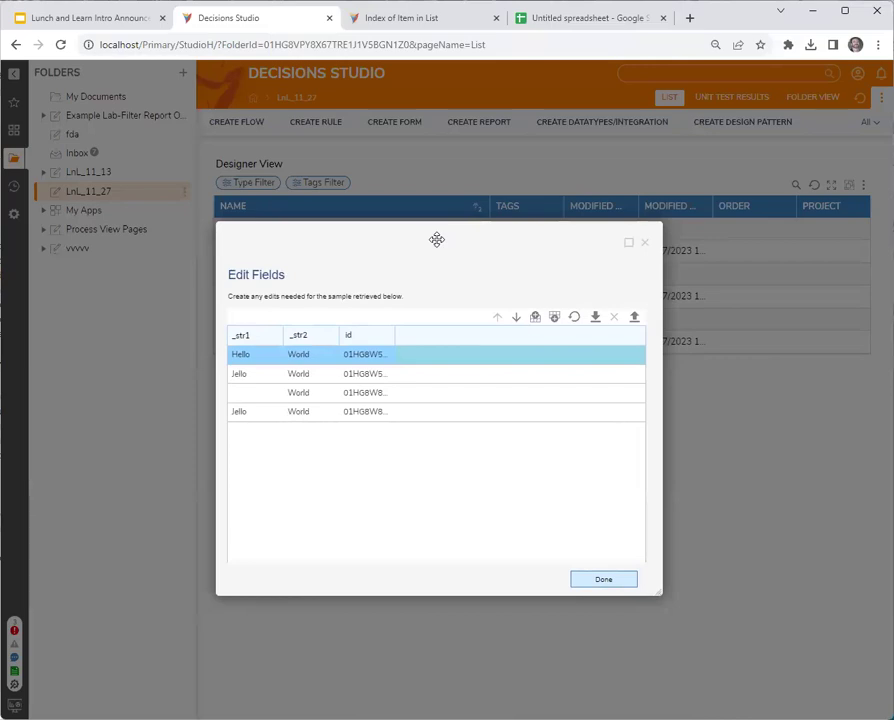
{"action": "left_click_drag", "start_coordinate": [436, 239], "coordinate": [437, 239]}
{"action": "left_click_drag", "start_coordinate": [657, 593], "coordinate": [728, 662]}
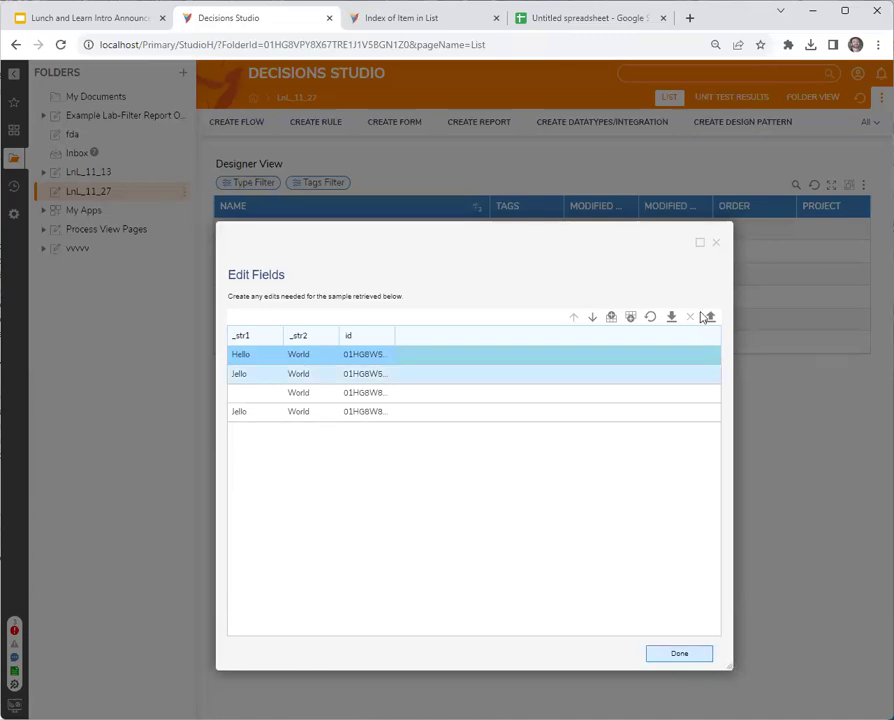
Close the Edit Fields record editor.
{"action": "left_click", "coordinate": [716, 244]}
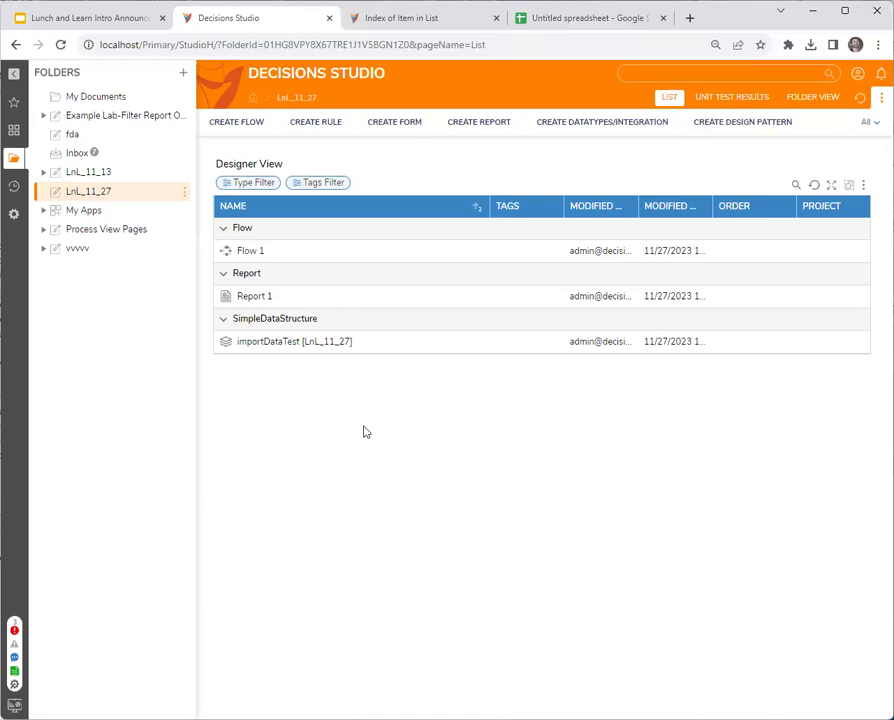
Create a new Flow Execution Extension data type named flowExtTest1.
{"action": "left_click", "coordinate": [300, 296]}
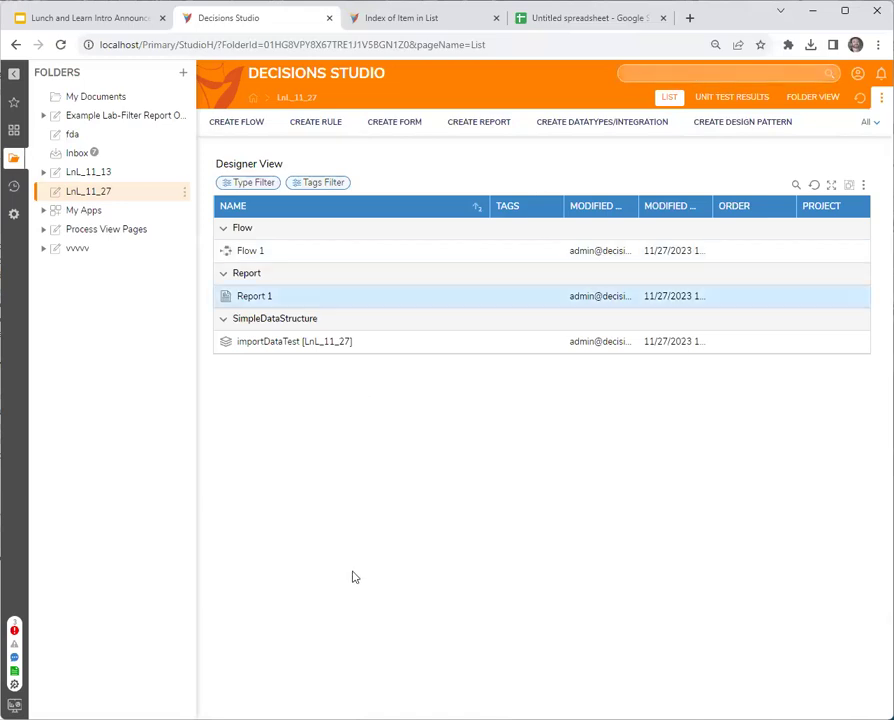
{"action": "left_click", "coordinate": [600, 123]}
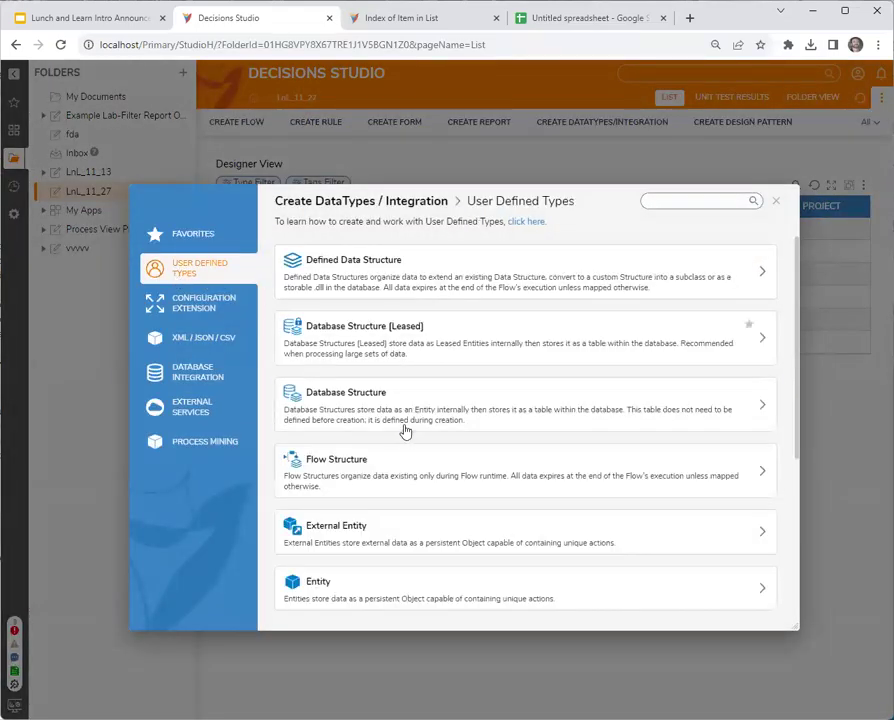
{"action": "scroll", "coordinate": [398, 484], "scroll_direction": "down", "scroll_amount": 3}
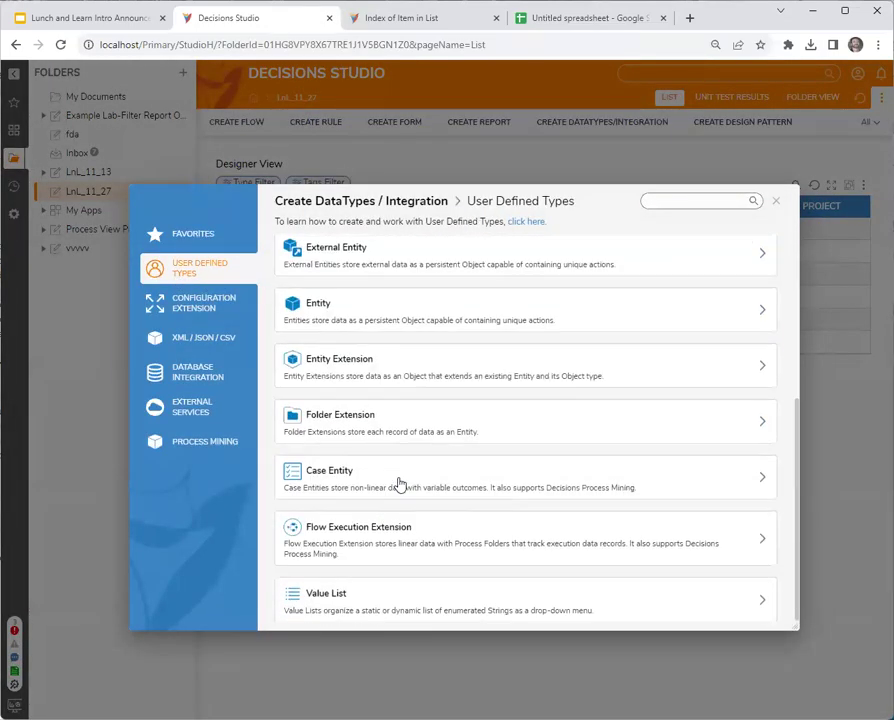
{"action": "left_click", "coordinate": [405, 536]}
{"action": "type", "text": "f"}
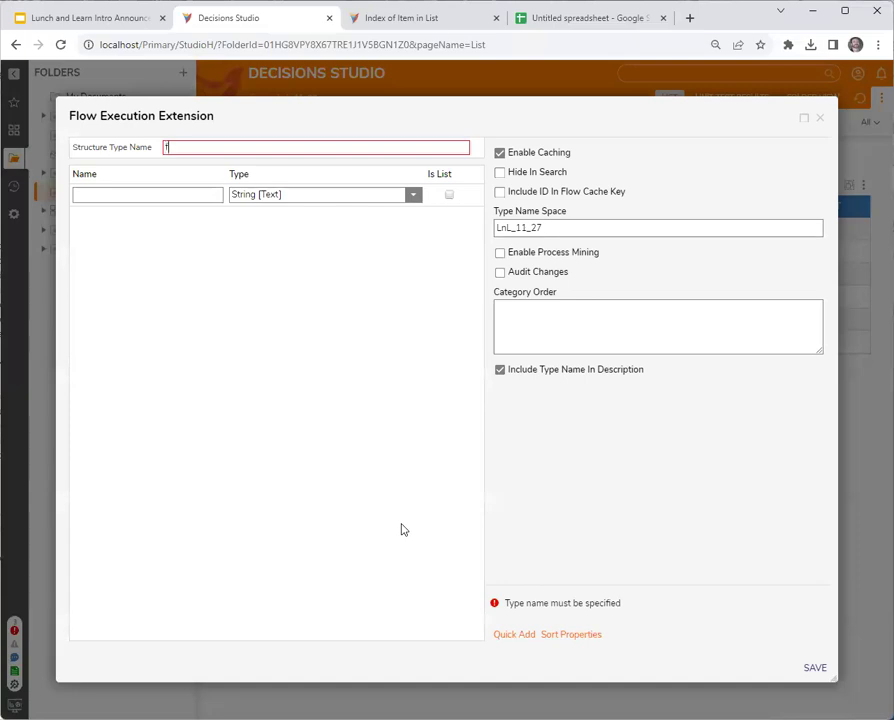
{"action": "type", "text": "lowExtTest1"}
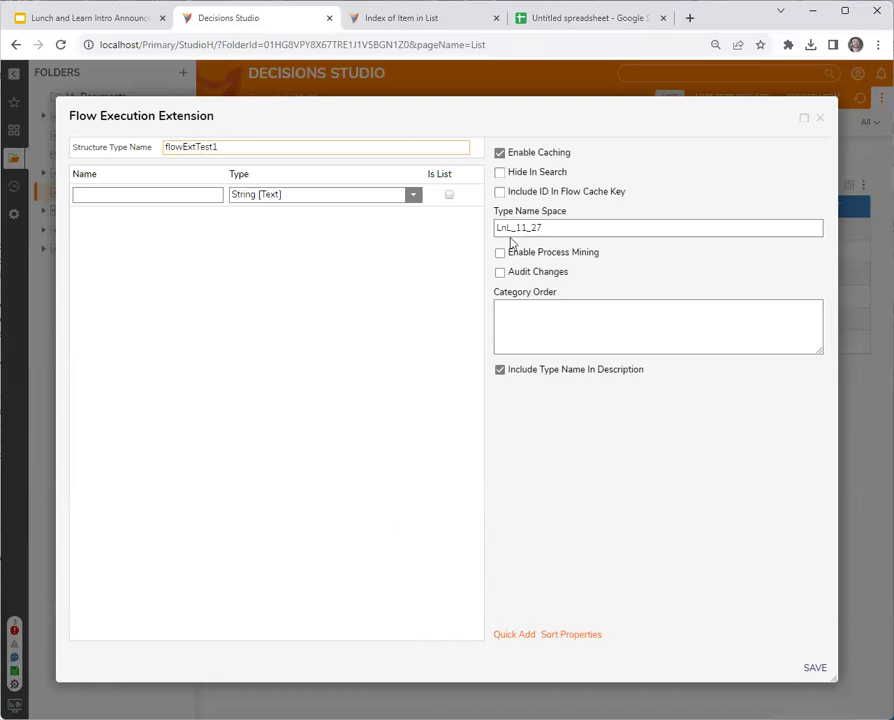
Give flowExtTest1 String properties str1 and str2 and save it.
{"action": "left_click", "coordinate": [193, 195]}
{"action": "type", "text": "str1"}
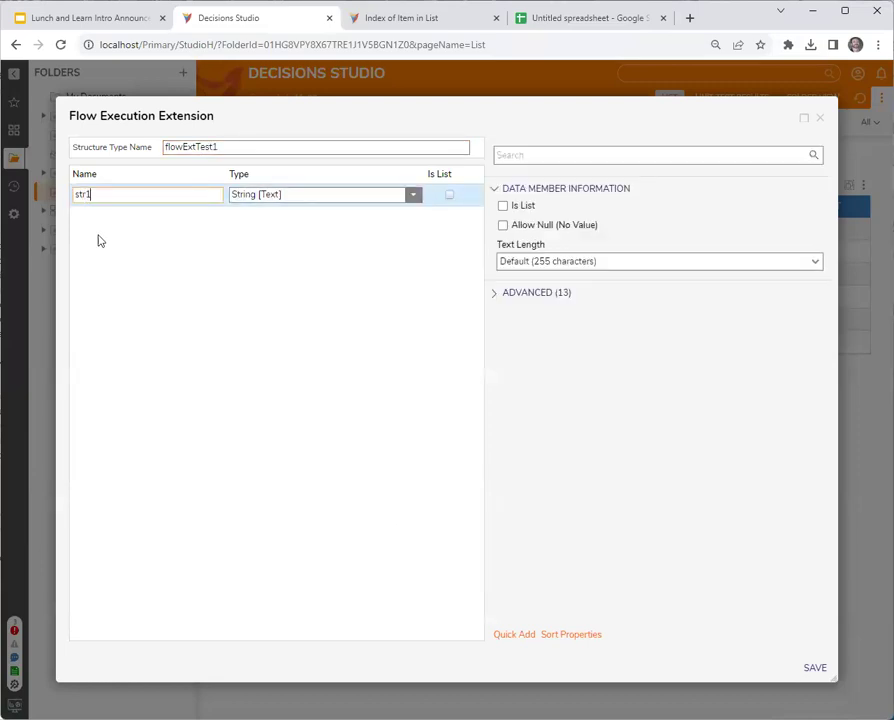
{"action": "key", "text": "Return"}
{"action": "type", "text": "str2"}
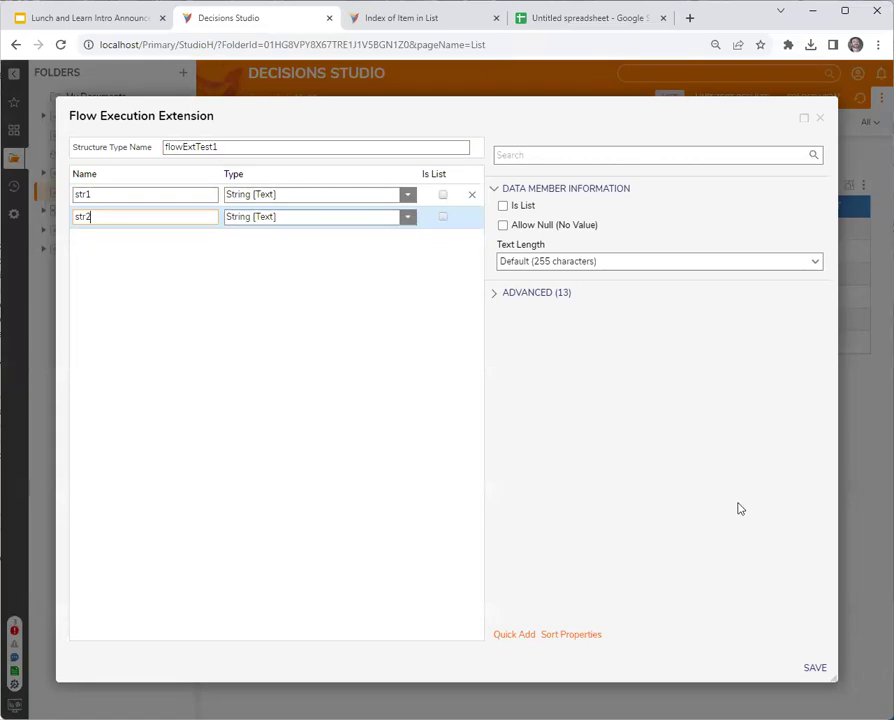
{"action": "left_click", "coordinate": [812, 666]}
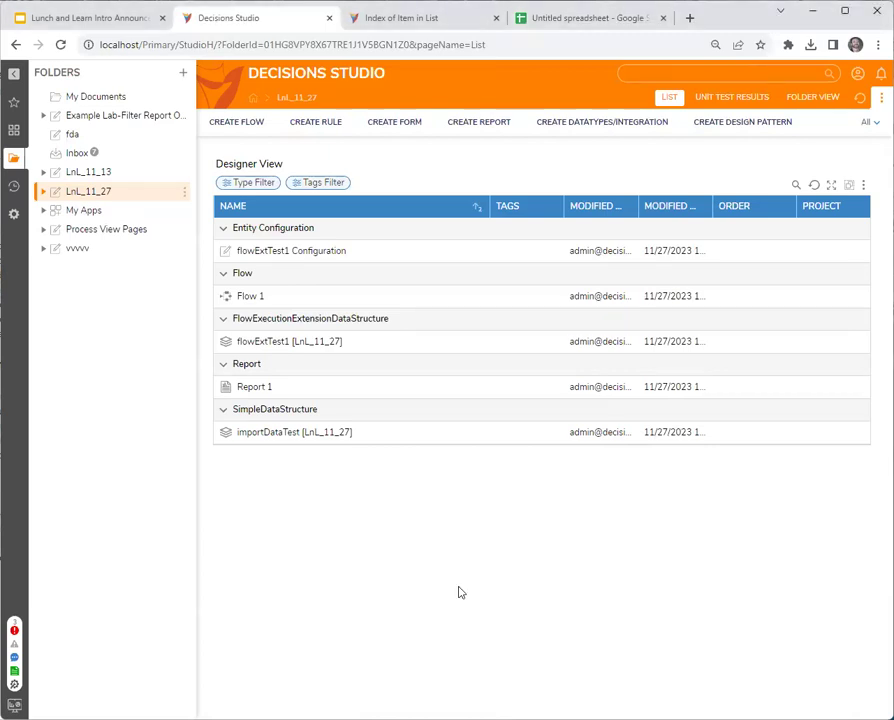
{"action": "right_click", "coordinate": [284, 438]}
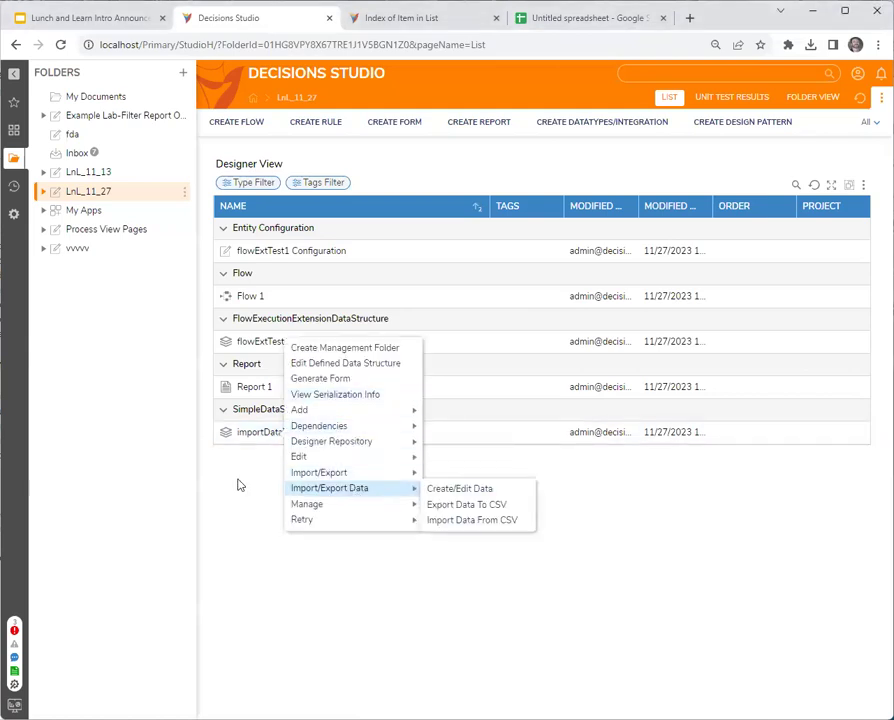
{"action": "left_click", "coordinate": [188, 420]}
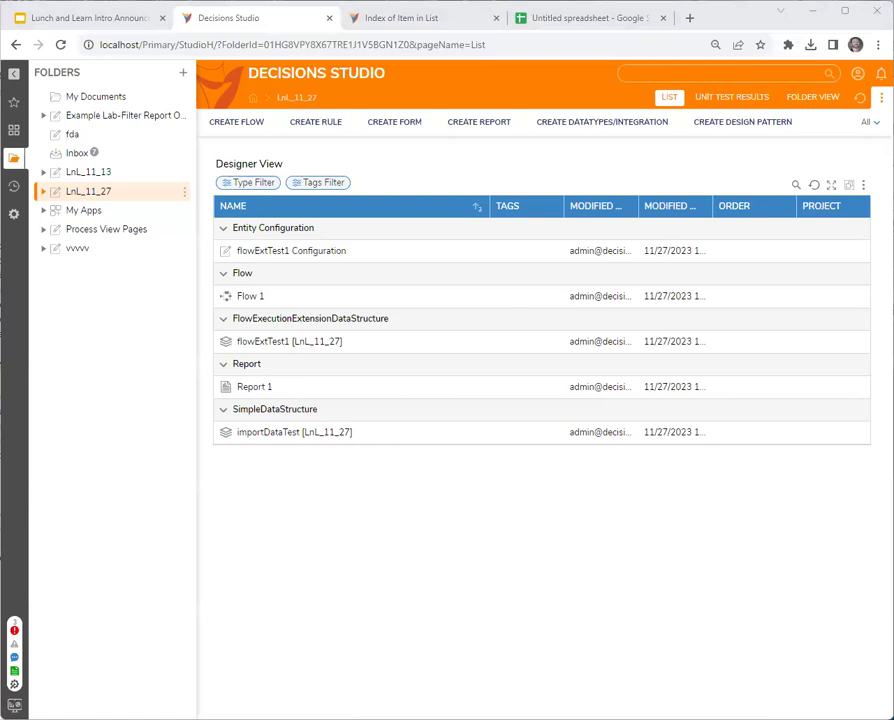
{"action": "left_click", "coordinate": [403, 574]}
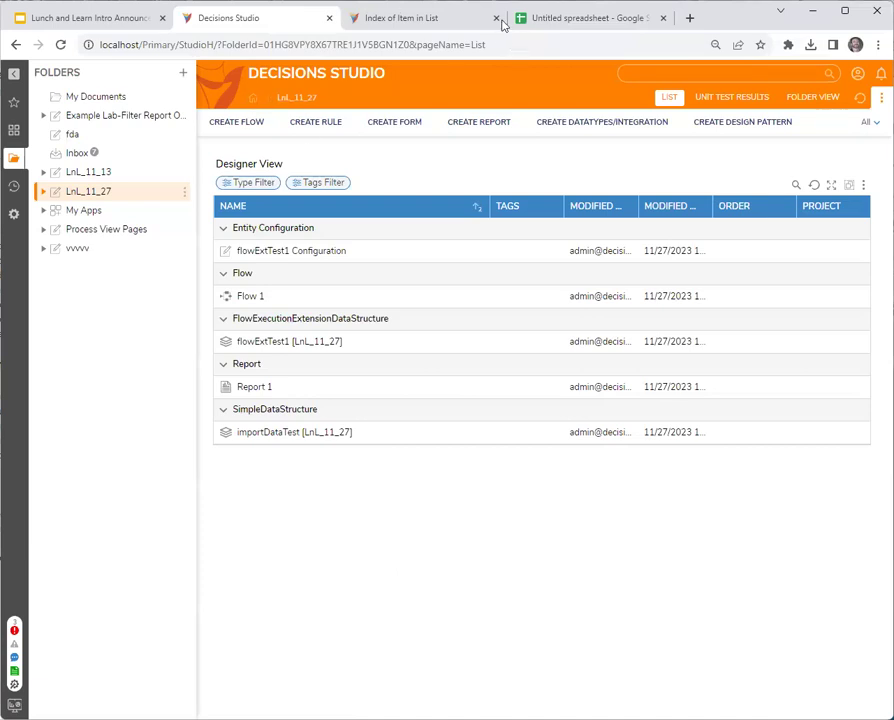
In Projects documentation, search 'async' and open 'Using Assignments in an Async Flow'.
{"action": "left_click", "coordinate": [404, 17]}
{"action": "mouse_move", "coordinate": [314, 118]}
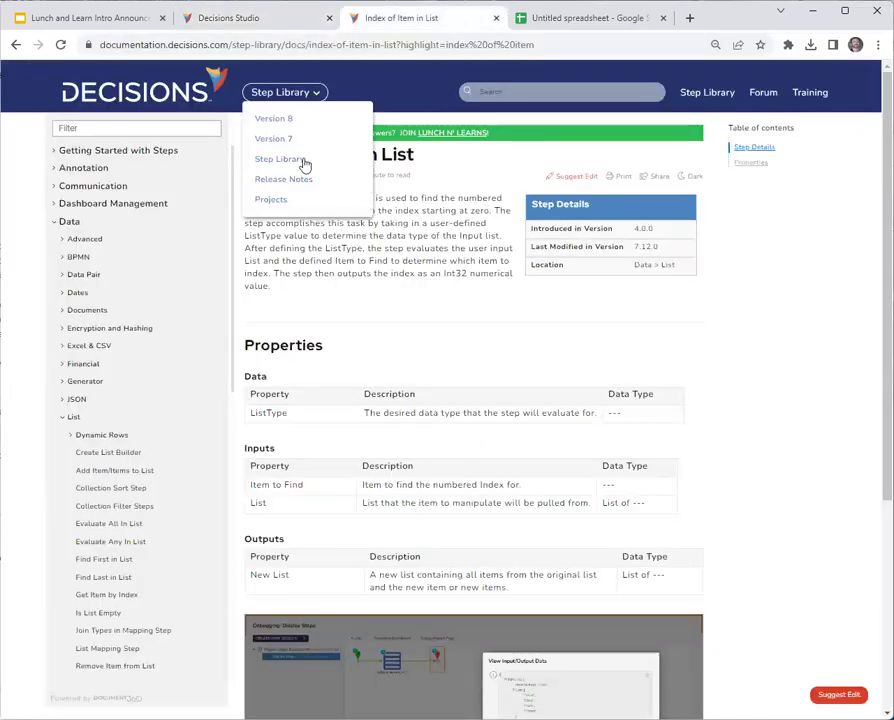
{"action": "left_click", "coordinate": [294, 199]}
{"action": "left_click", "coordinate": [503, 90]}
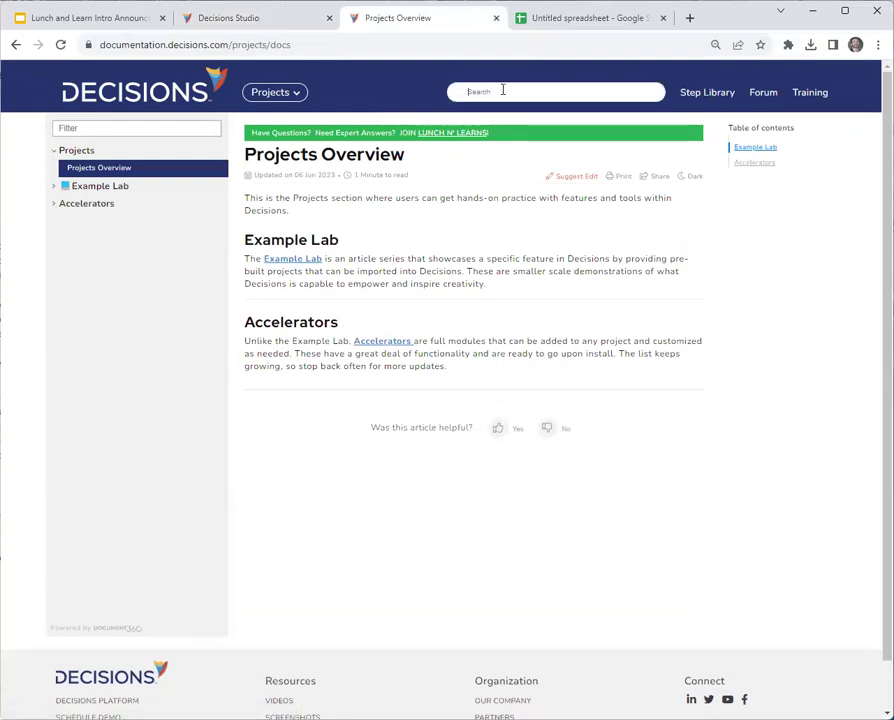
{"action": "type", "text": "async"}
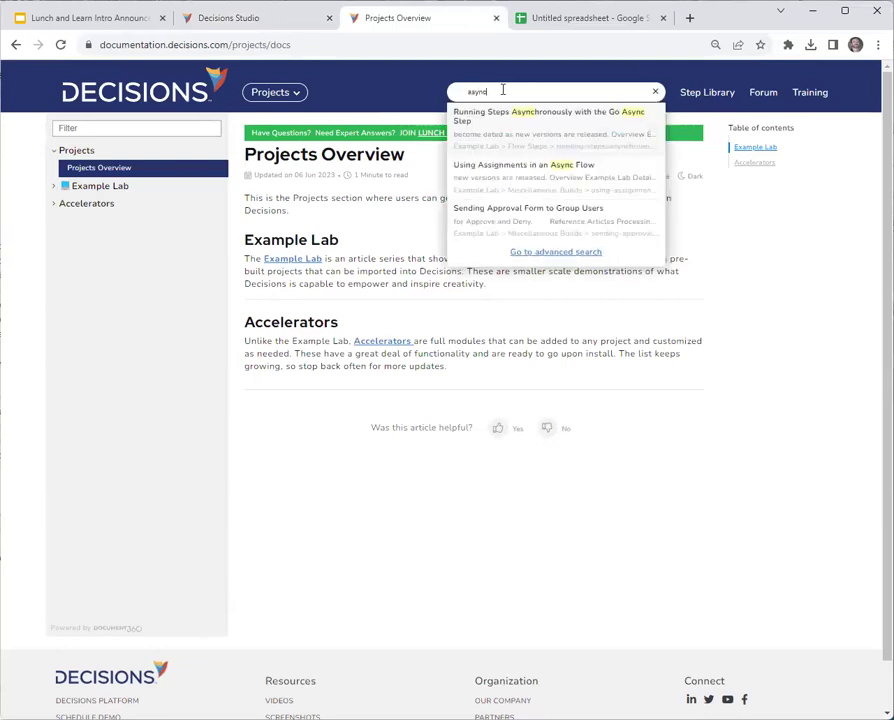
{"action": "left_click", "coordinate": [516, 176]}
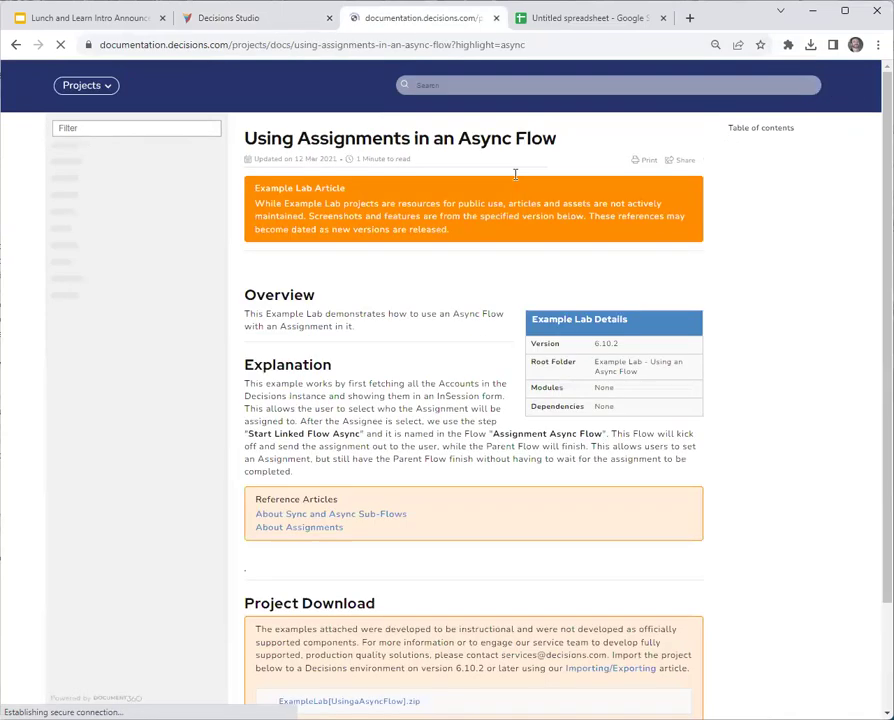
Scroll through the Async Flow assignments article to read its content and project download.
{"action": "scroll", "coordinate": [516, 178], "scroll_direction": "down", "scroll_amount": 3}
{"action": "scroll", "coordinate": [676, 456], "scroll_direction": "down", "scroll_amount": 2}
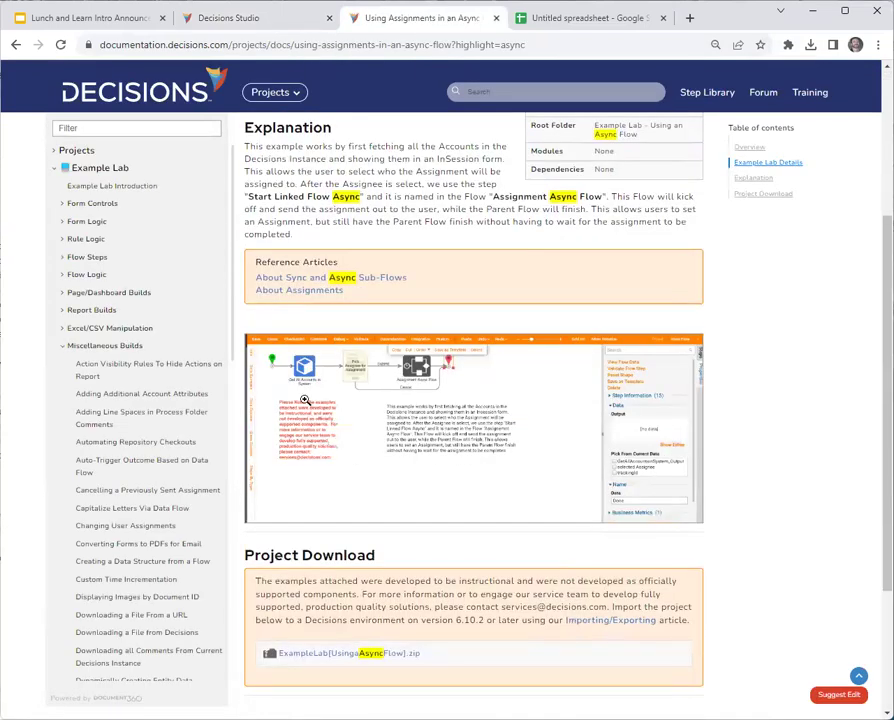
{"action": "scroll", "coordinate": [305, 400], "scroll_direction": "down", "scroll_amount": 2}
{"action": "scroll", "coordinate": [365, 422], "scroll_direction": "up", "scroll_amount": 4}
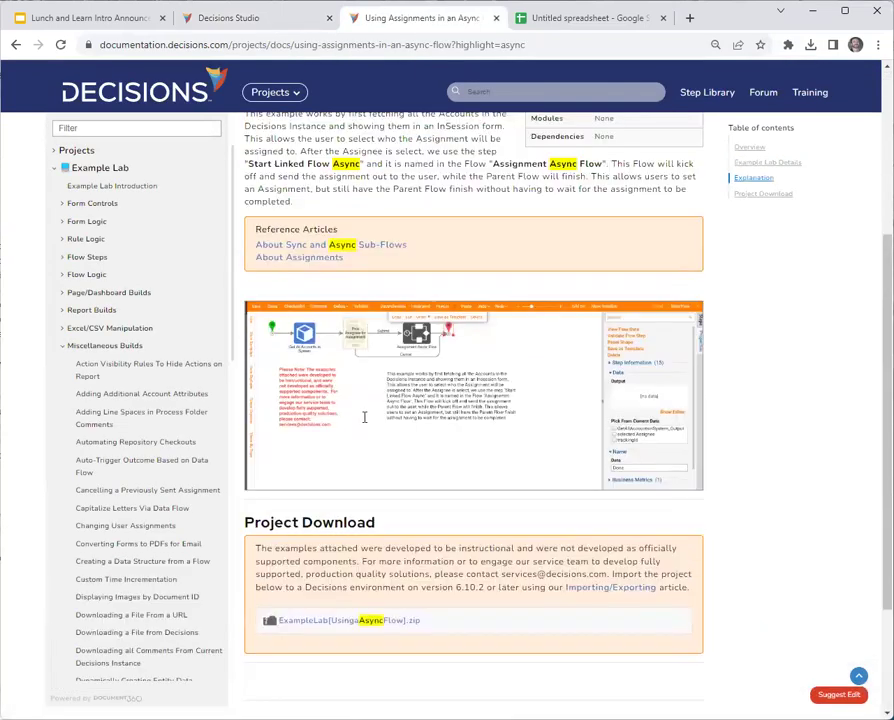
{"action": "scroll", "coordinate": [418, 404], "scroll_direction": "up", "scroll_amount": 1}
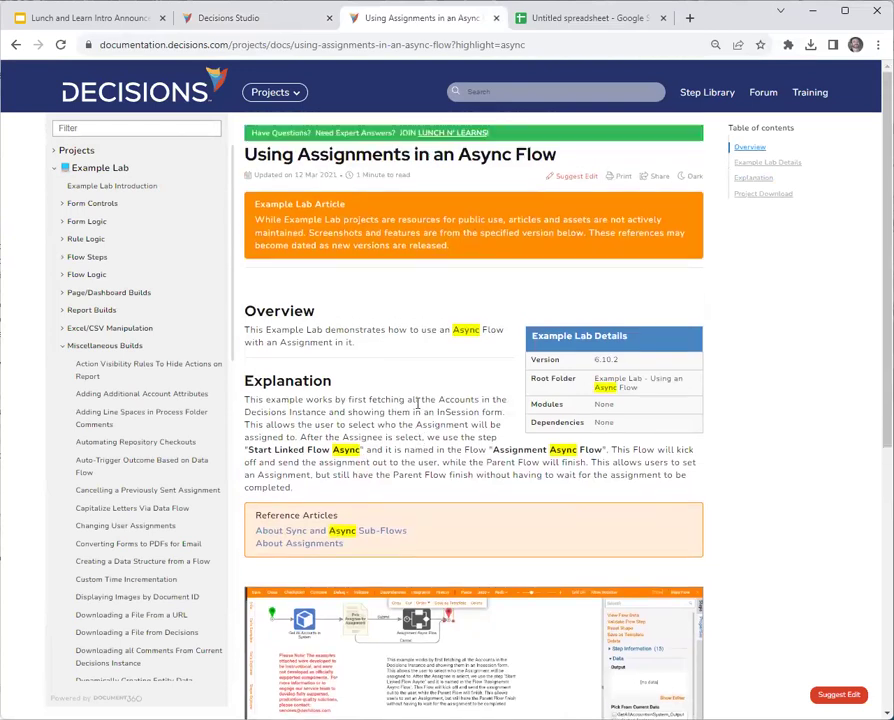
{"action": "scroll", "coordinate": [418, 410], "scroll_direction": "down", "scroll_amount": 2}
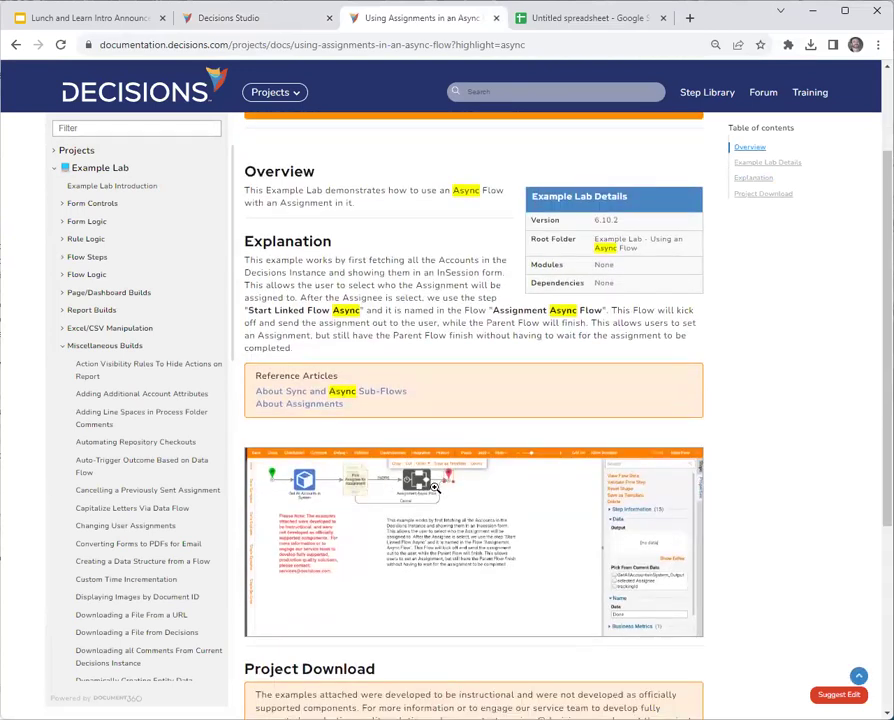
{"action": "scroll", "coordinate": [382, 502], "scroll_direction": "down", "scroll_amount": 3}
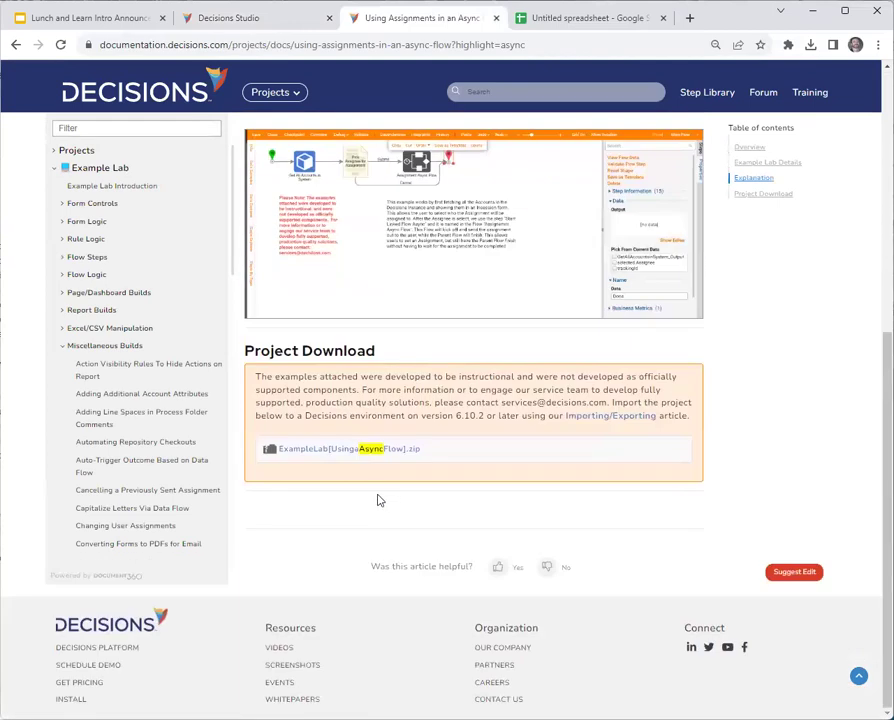
{"action": "scroll", "coordinate": [338, 587], "scroll_direction": "up", "scroll_amount": 5}
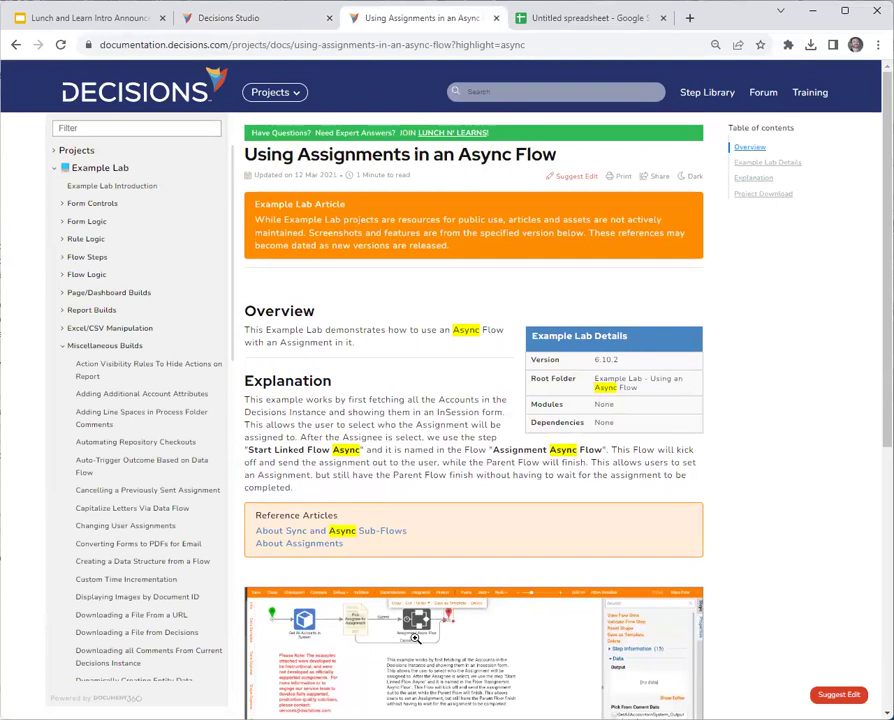
{"action": "scroll", "coordinate": [380, 635], "scroll_direction": "down", "scroll_amount": 1}
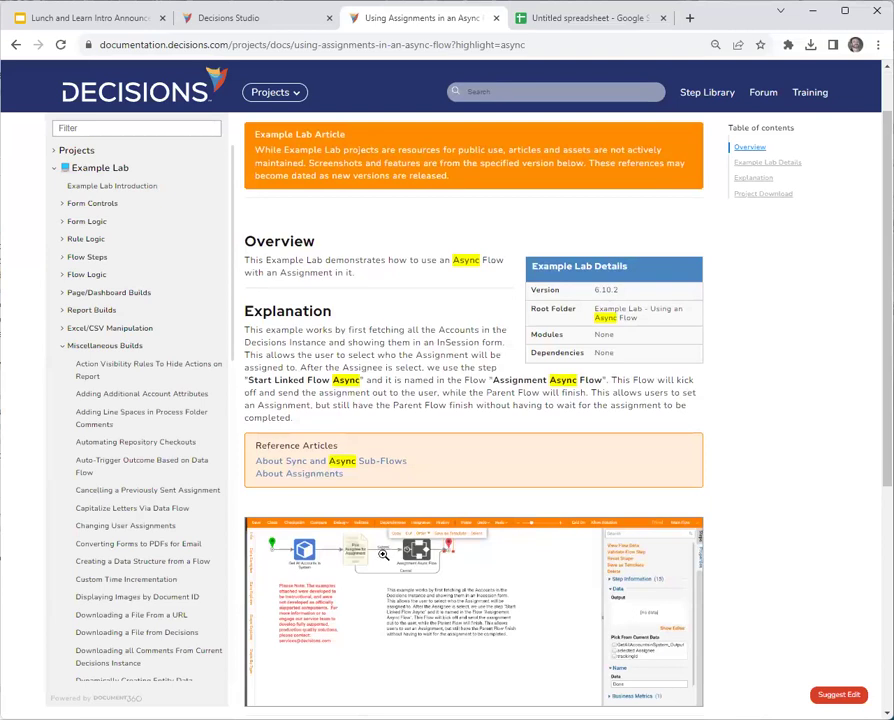
{"action": "scroll", "coordinate": [398, 452], "scroll_direction": "up", "scroll_amount": 1}
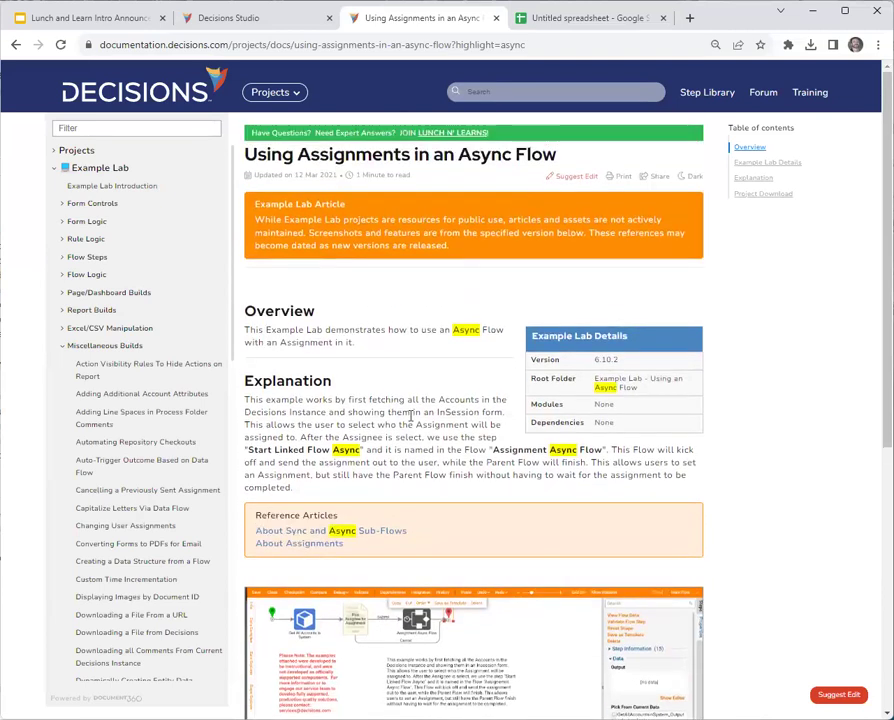
{"action": "left_click", "coordinate": [508, 88]}
{"action": "type", "text": "csv"}
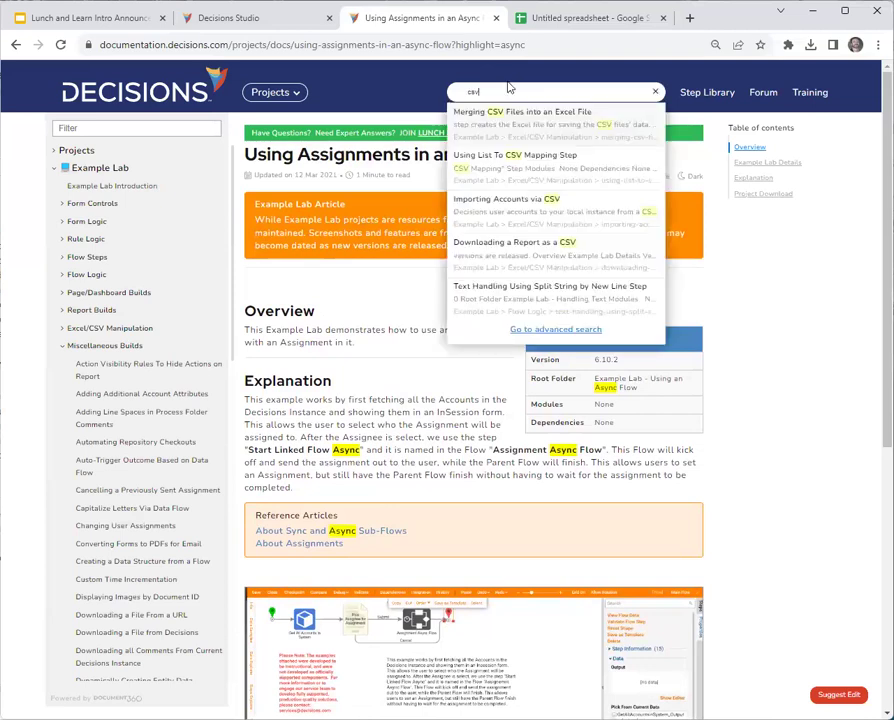
{"action": "left_click", "coordinate": [506, 206]}
{"action": "scroll", "coordinate": [506, 432], "scroll_direction": "down", "scroll_amount": 3}
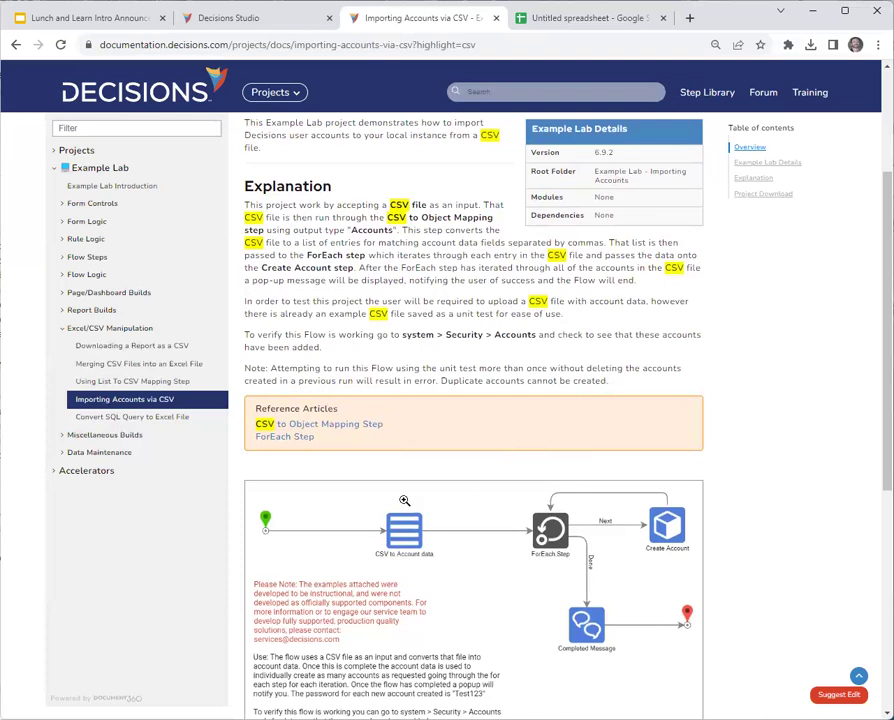
{"action": "scroll", "coordinate": [487, 547], "scroll_direction": "up", "scroll_amount": 3}
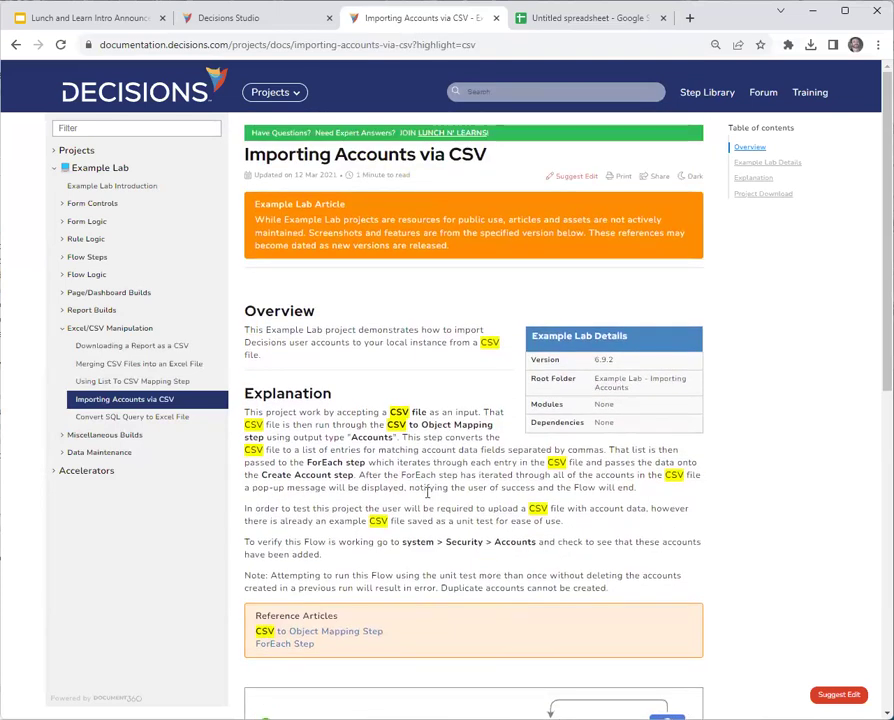
{"action": "key", "text": "alt+Left"}
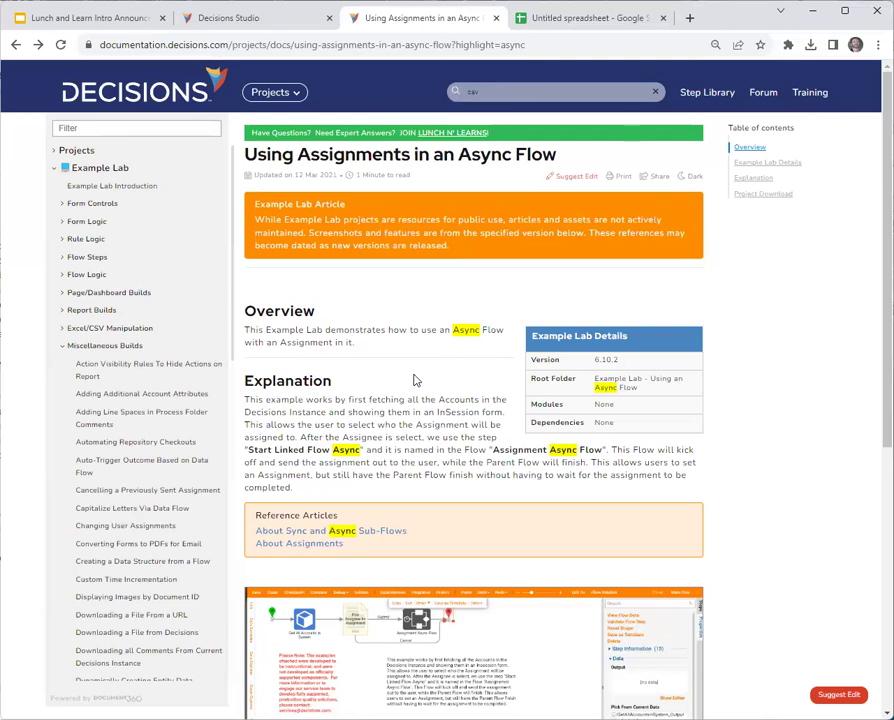
Scroll the Miscellaneous Builds sidebar list down and open Removing Decisions Modules.
{"action": "scroll", "coordinate": [416, 380], "scroll_direction": "down", "scroll_amount": 2}
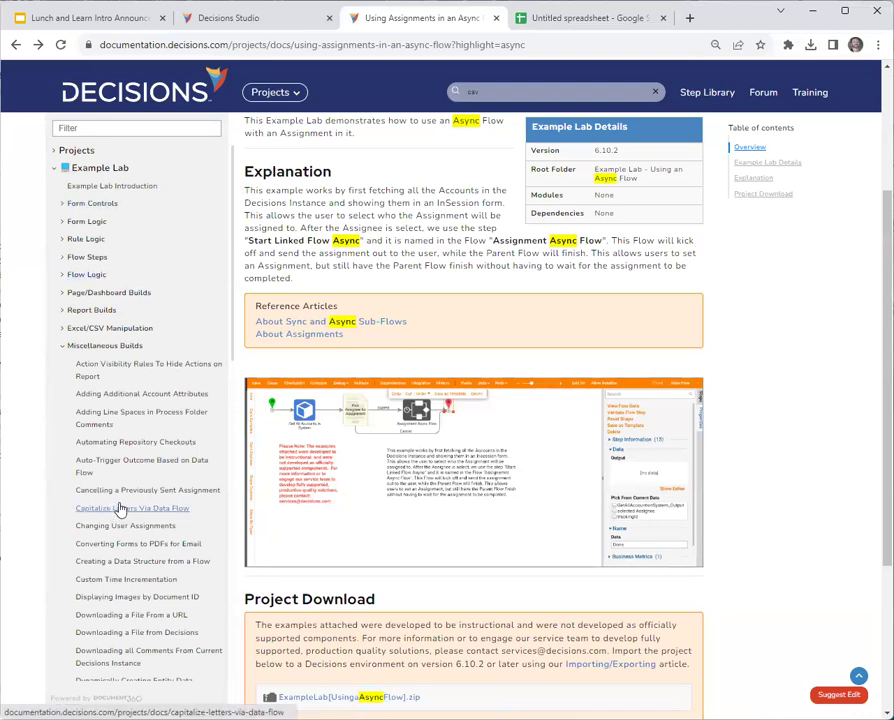
{"action": "scroll", "coordinate": [120, 508], "scroll_direction": "down", "scroll_amount": 4}
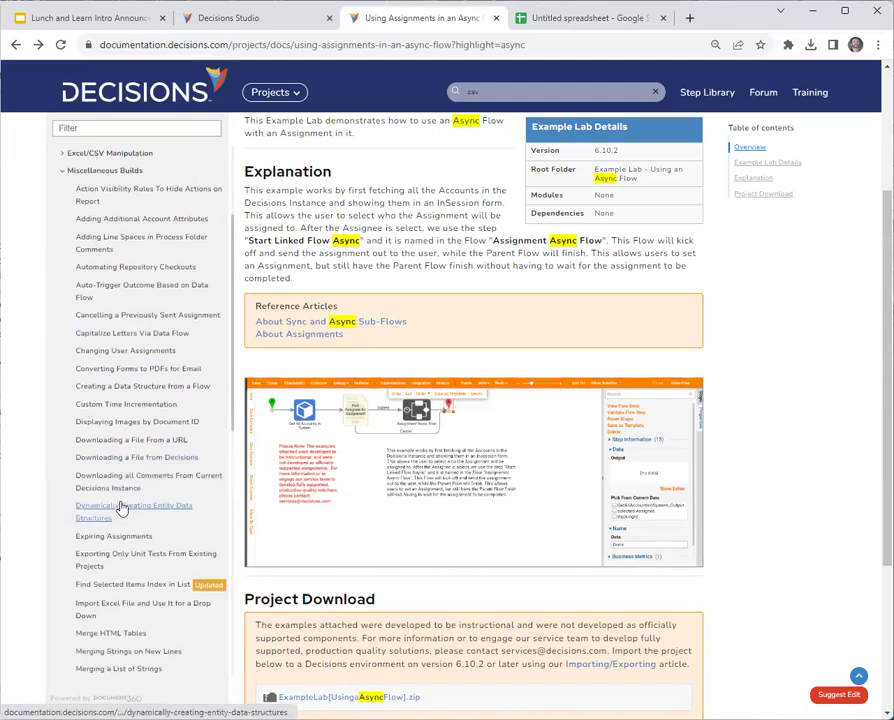
{"action": "scroll", "coordinate": [120, 508], "scroll_direction": "down", "scroll_amount": 2}
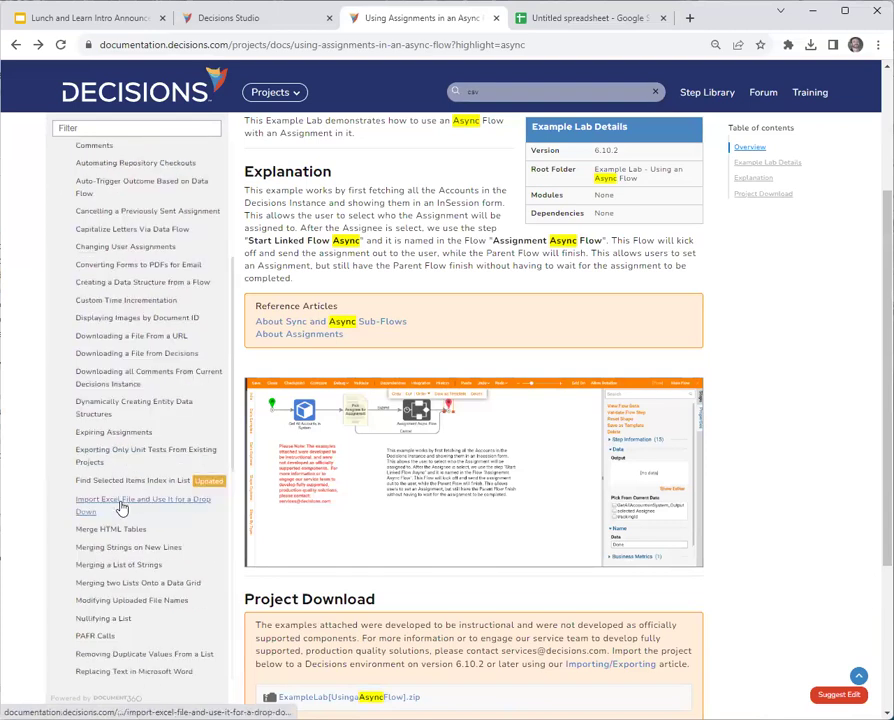
{"action": "scroll", "coordinate": [120, 508], "scroll_direction": "down", "scroll_amount": 4}
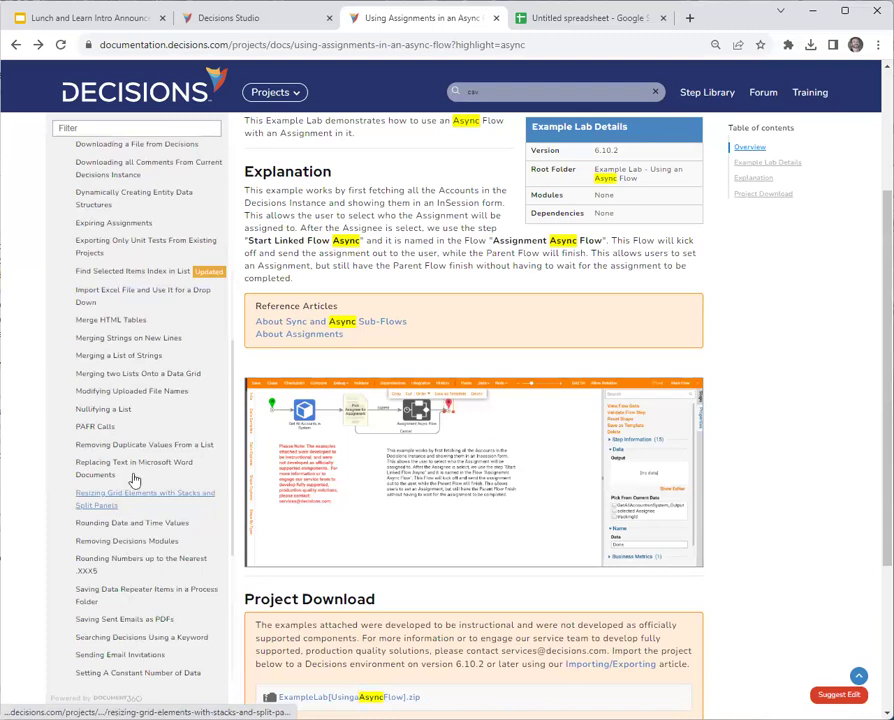
{"action": "left_click", "coordinate": [133, 480]}
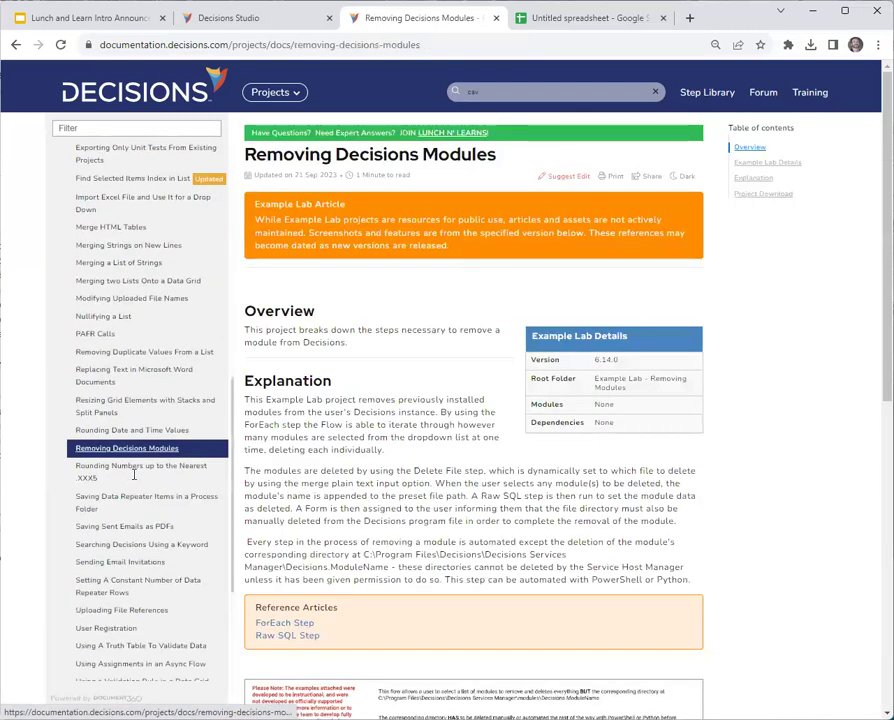
Scroll to the Project Download section for ExampleLab(RemoveModules).zip, requiring version 6.14.0 or later.
{"action": "scroll", "coordinate": [589, 477], "scroll_direction": "down", "scroll_amount": 3}
{"action": "scroll", "coordinate": [589, 477], "scroll_direction": "up", "scroll_amount": 3}
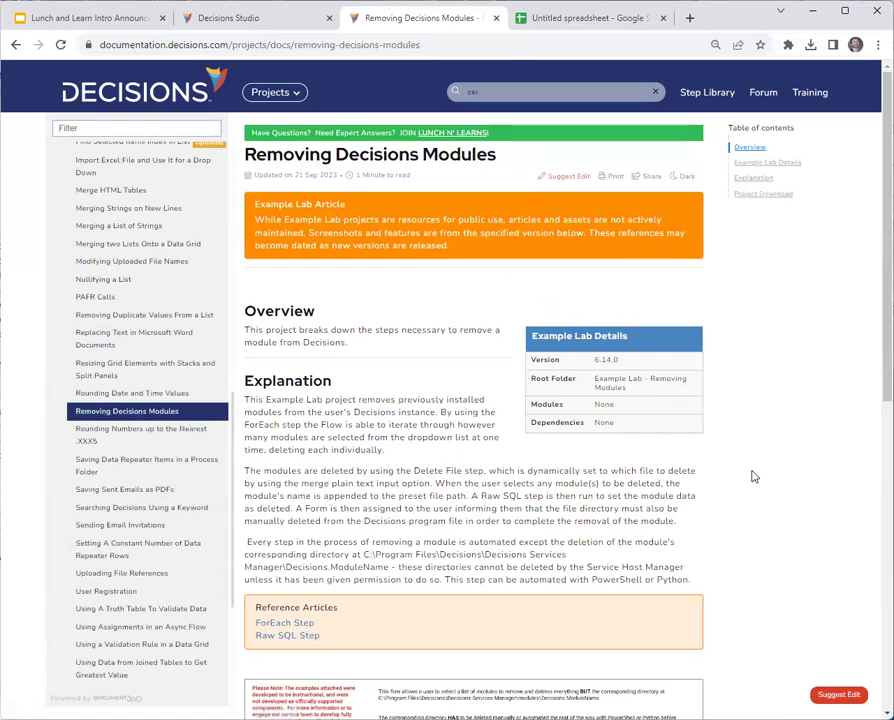
{"action": "scroll", "coordinate": [754, 477], "scroll_direction": "down", "scroll_amount": 10}
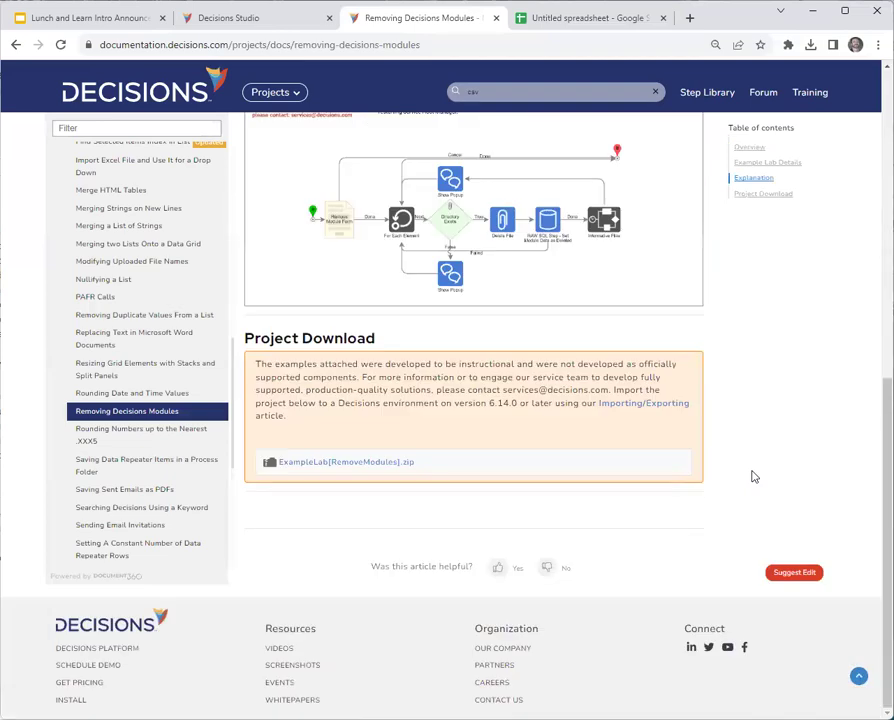
{"action": "scroll", "coordinate": [754, 477], "scroll_direction": "up", "scroll_amount": 1}
{"action": "scroll", "coordinate": [754, 477], "scroll_direction": "up", "scroll_amount": 3}
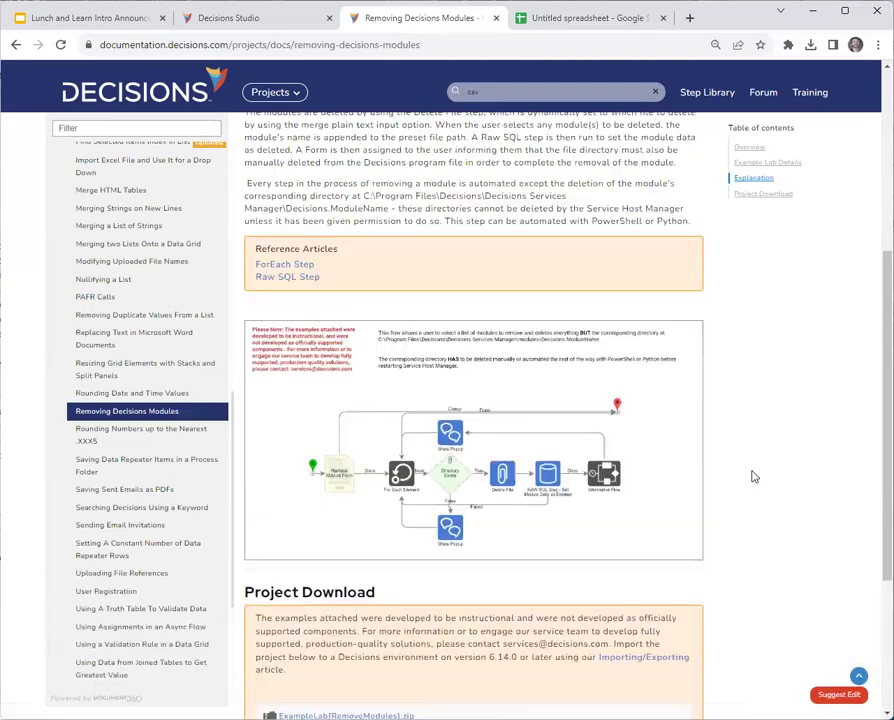
{"action": "scroll", "coordinate": [754, 477], "scroll_direction": "down", "scroll_amount": 3}
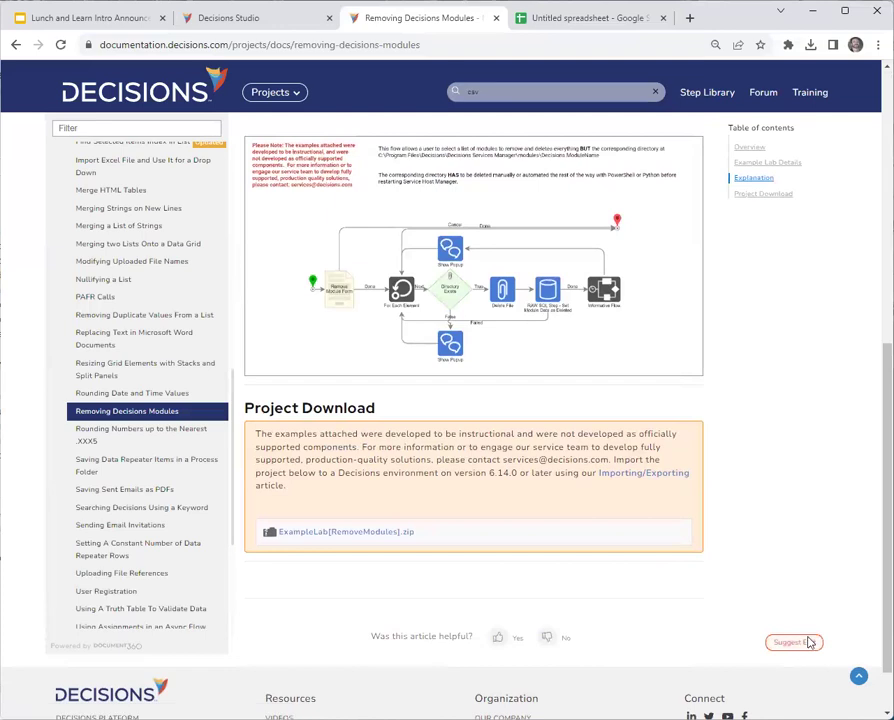
Submit a Suggest Edit form with your e-mail and 'Please remove this document', then close the support tab.
{"action": "left_click", "coordinate": [800, 644]}
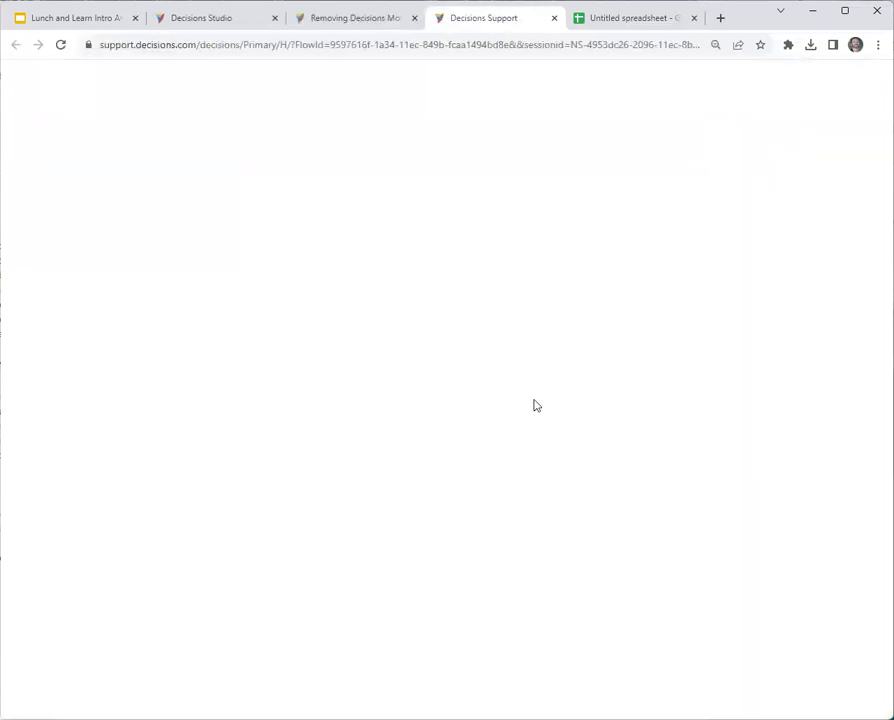
{"action": "key", "text": "Tab"}
{"action": "type", "text": "Please remove this document"}
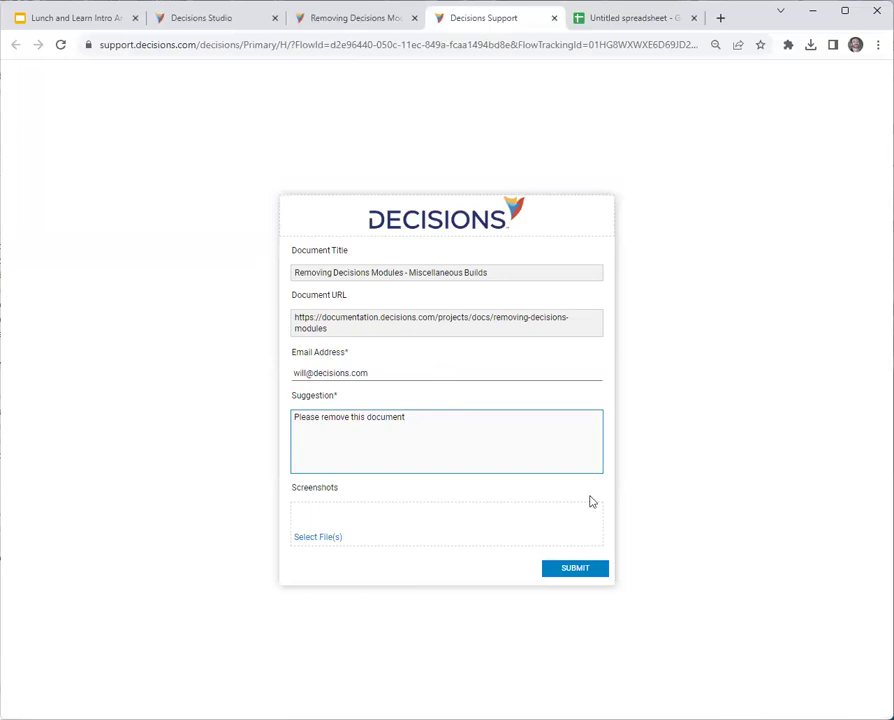
{"action": "left_click", "coordinate": [566, 570]}
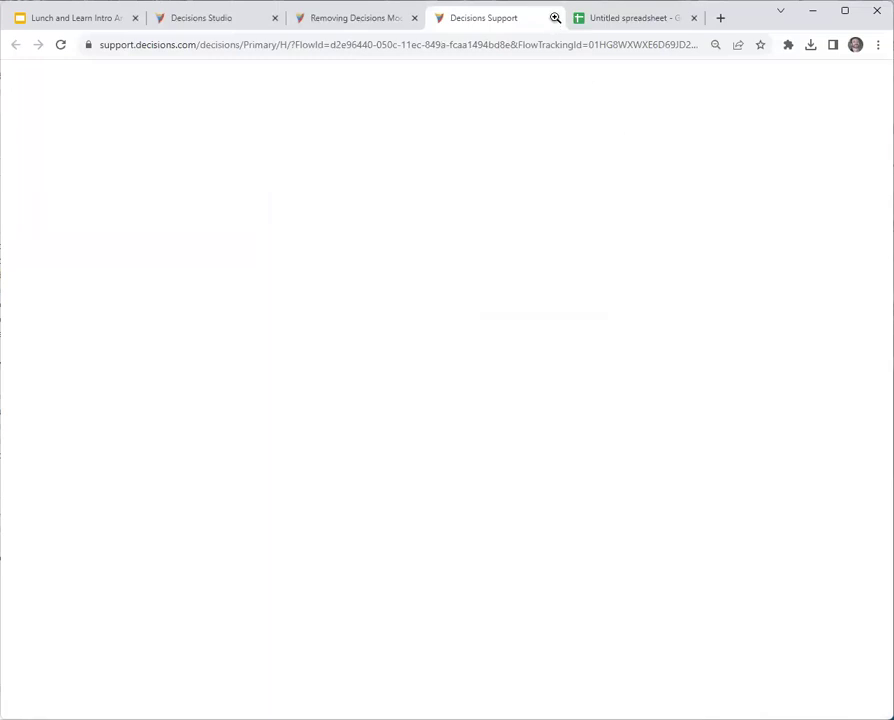
{"action": "left_click", "coordinate": [555, 17]}
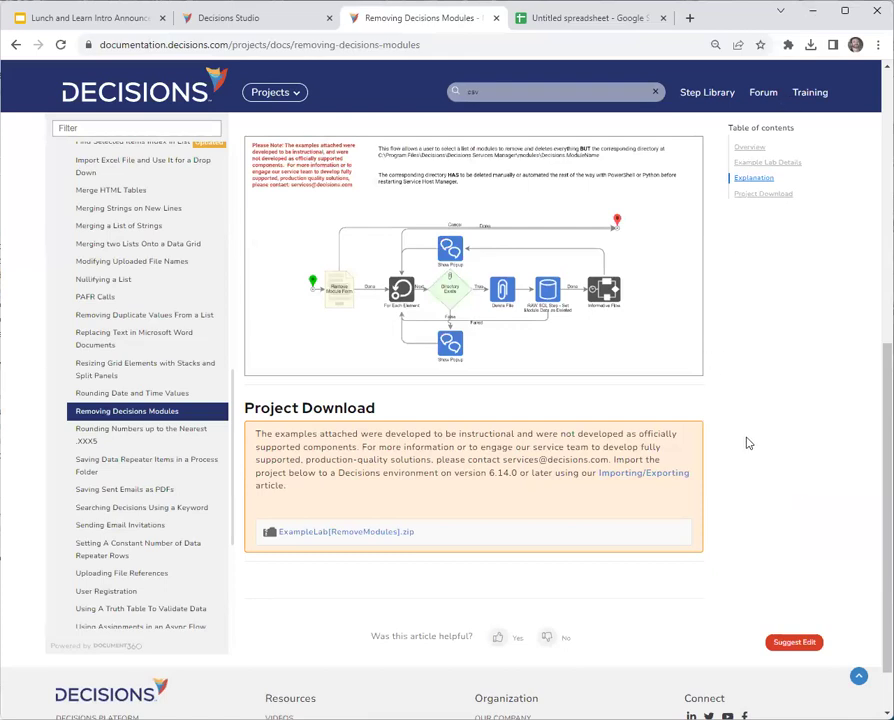
Open Flow 1, search steps for 'file', and delete a mistakenly added import-session step.
{"action": "left_click", "coordinate": [211, 16]}
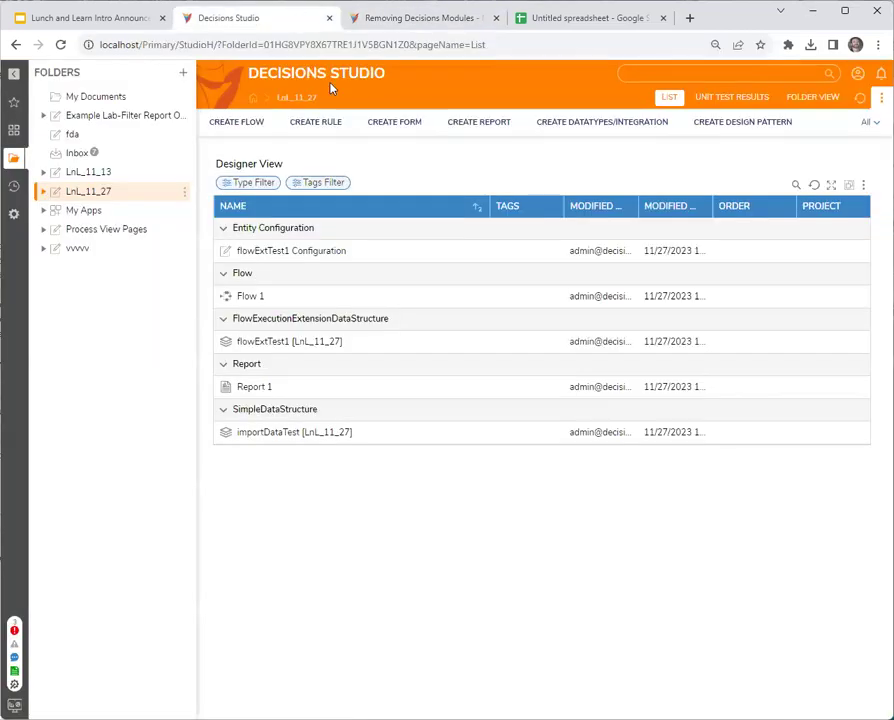
{"action": "left_click", "coordinate": [257, 297]}
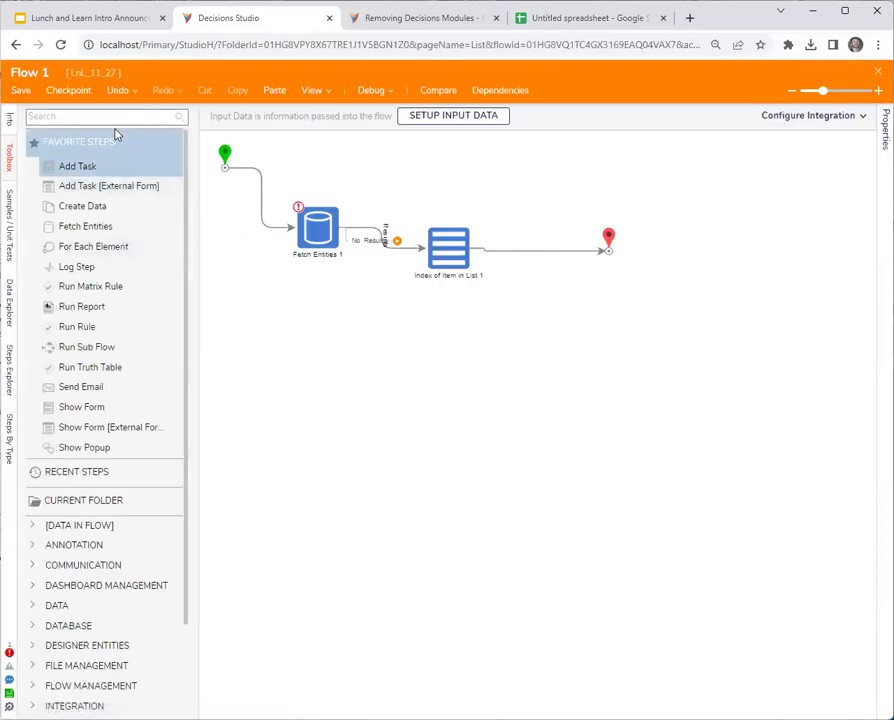
{"action": "left_click", "coordinate": [111, 117]}
{"action": "type", "text": "file"}
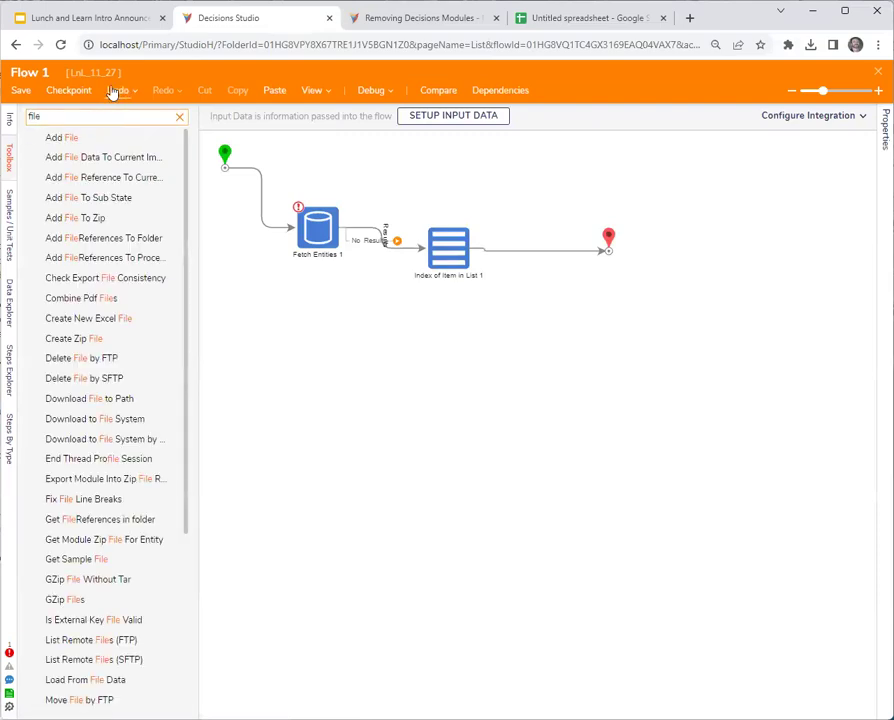
{"action": "left_click_drag", "start_coordinate": [120, 177], "coordinate": [344, 368]}
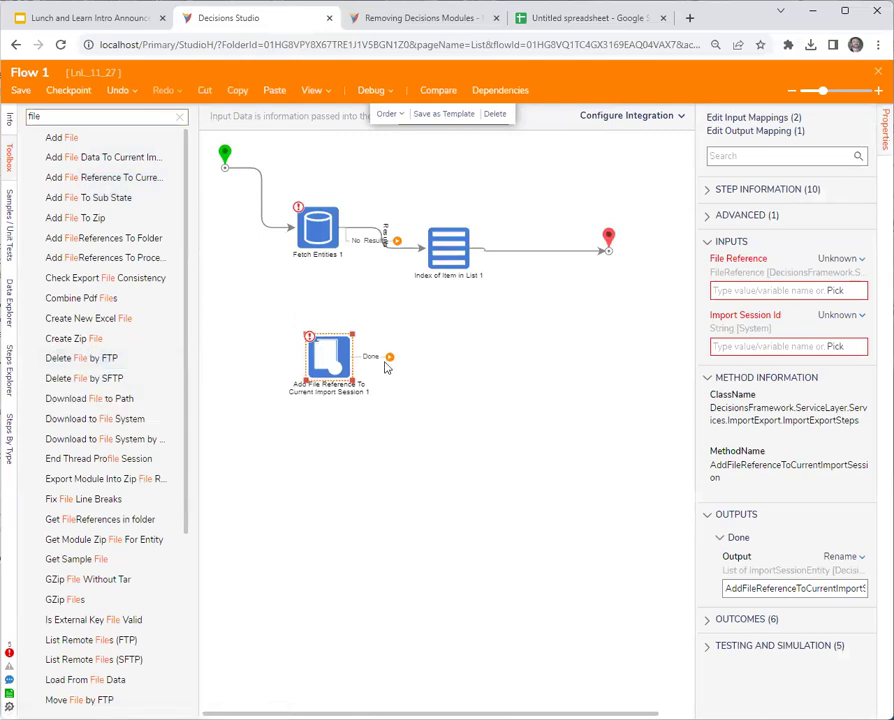
{"action": "left_click", "coordinate": [280, 236]}
{"action": "left_click", "coordinate": [325, 353]}
{"action": "key", "text": "Delete"}
Place unconnected Add FileReferences To Folder and Add File steps on the canvas.
{"action": "left_click_drag", "start_coordinate": [103, 238], "coordinate": [420, 385]}
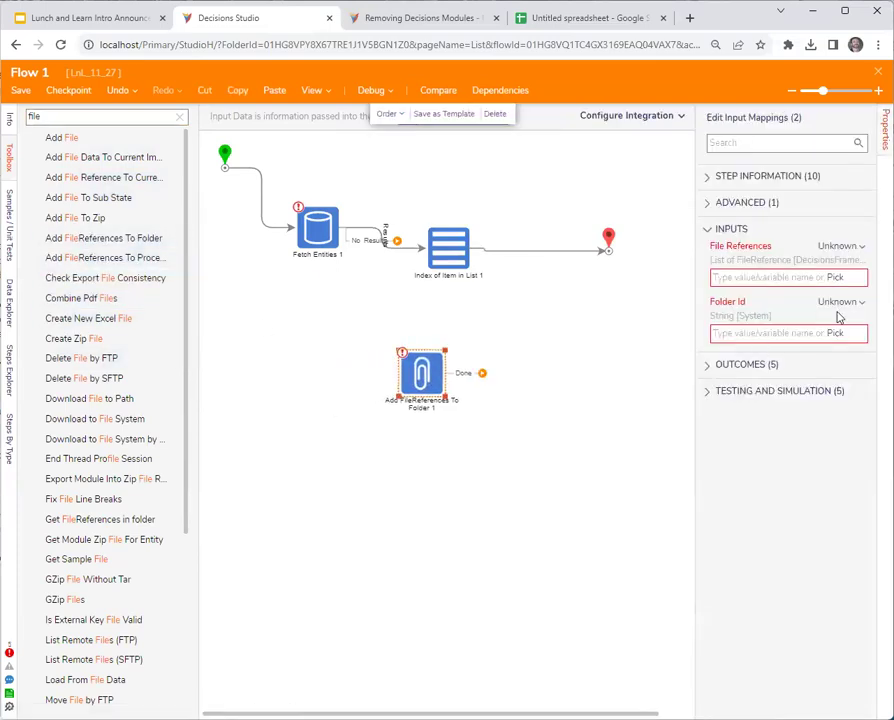
{"action": "left_click_drag", "start_coordinate": [421, 373], "coordinate": [464, 376]}
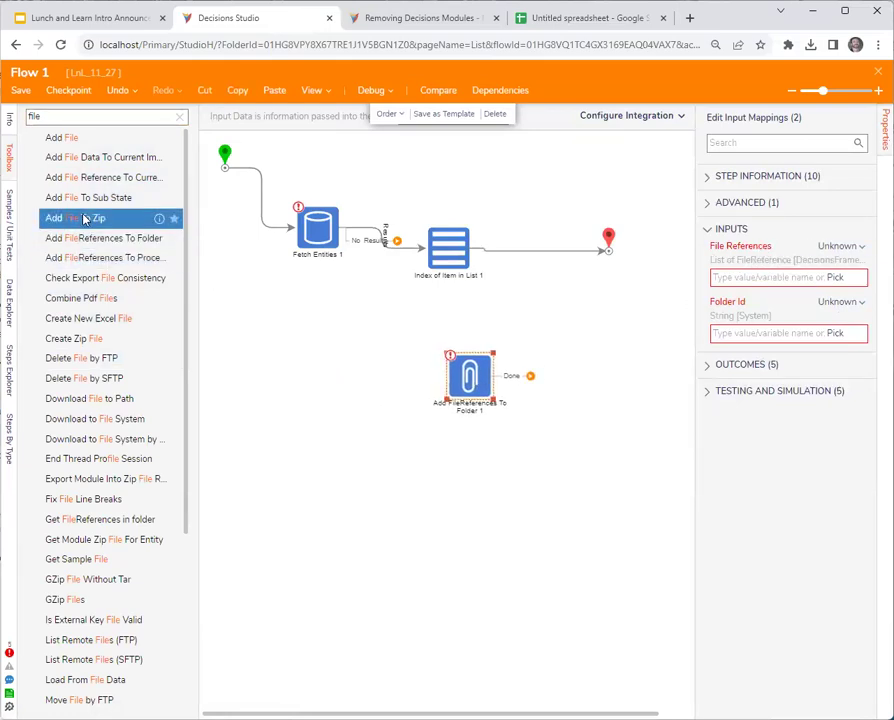
{"action": "left_click_drag", "start_coordinate": [52, 142], "coordinate": [302, 359]}
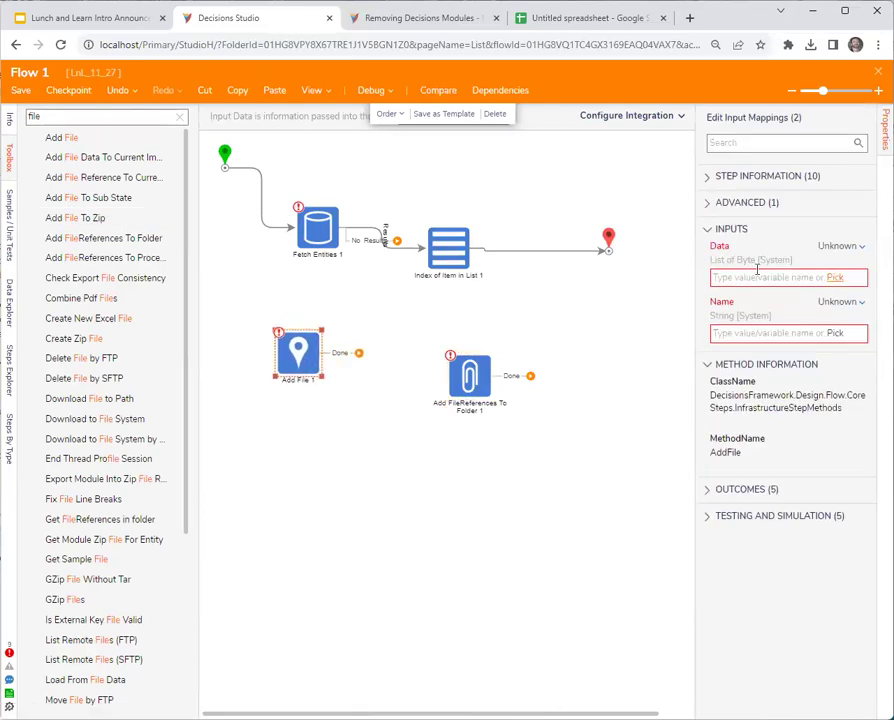
{"action": "left_click_drag", "start_coordinate": [726, 452], "coordinate": [742, 452]}
{"action": "left_click_drag", "start_coordinate": [207, 396], "coordinate": [207, 393]}
{"action": "left_click_drag", "start_coordinate": [298, 363], "coordinate": [340, 399]}
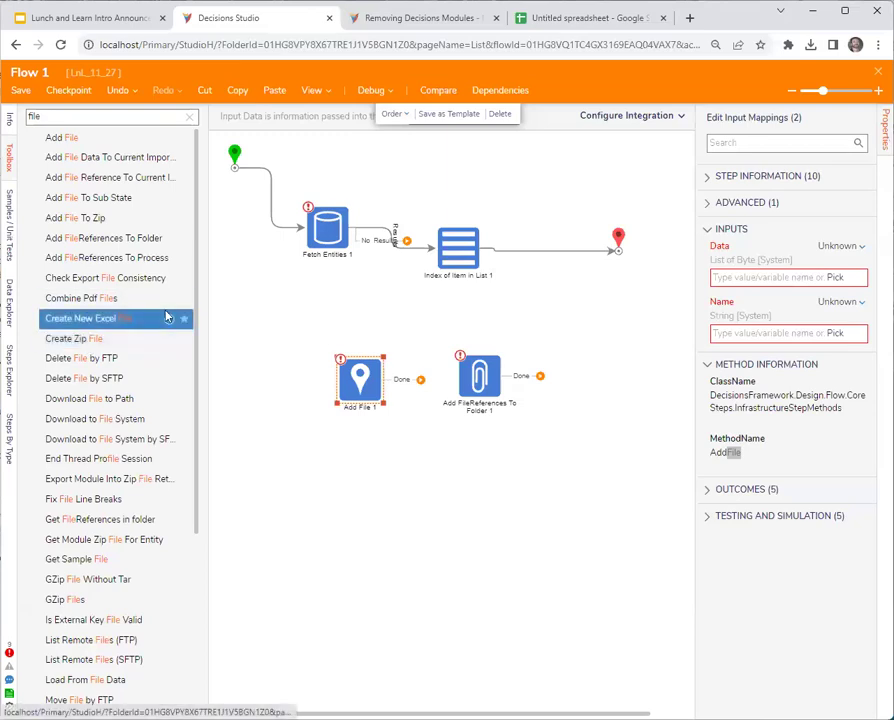
Reposition the Add File and Add FileReferences To Folder steps and review their inputs.
{"action": "left_click_drag", "start_coordinate": [368, 392], "coordinate": [352, 362]}
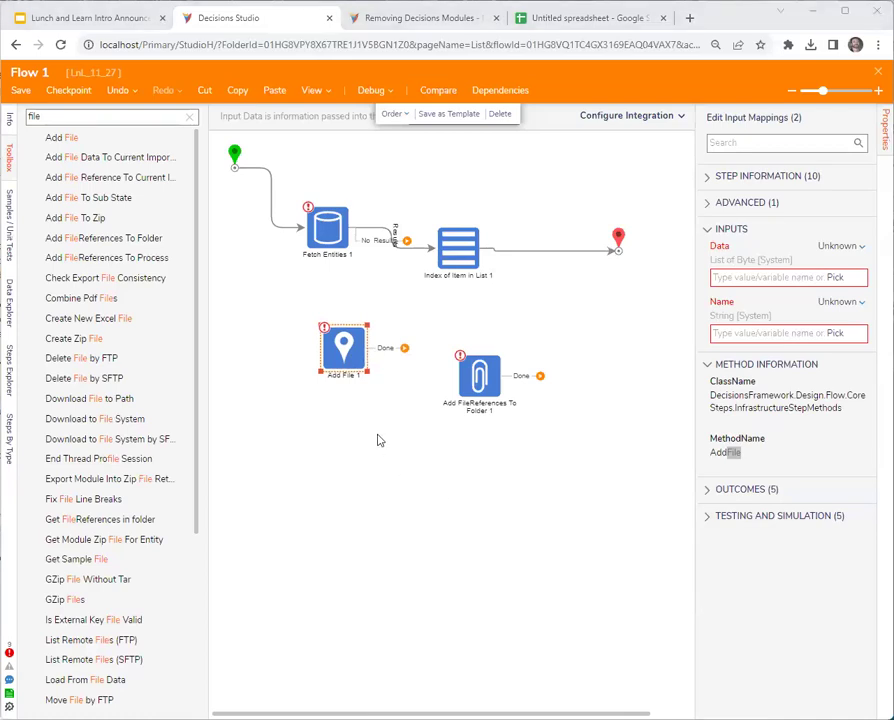
{"action": "left_click", "coordinate": [466, 368]}
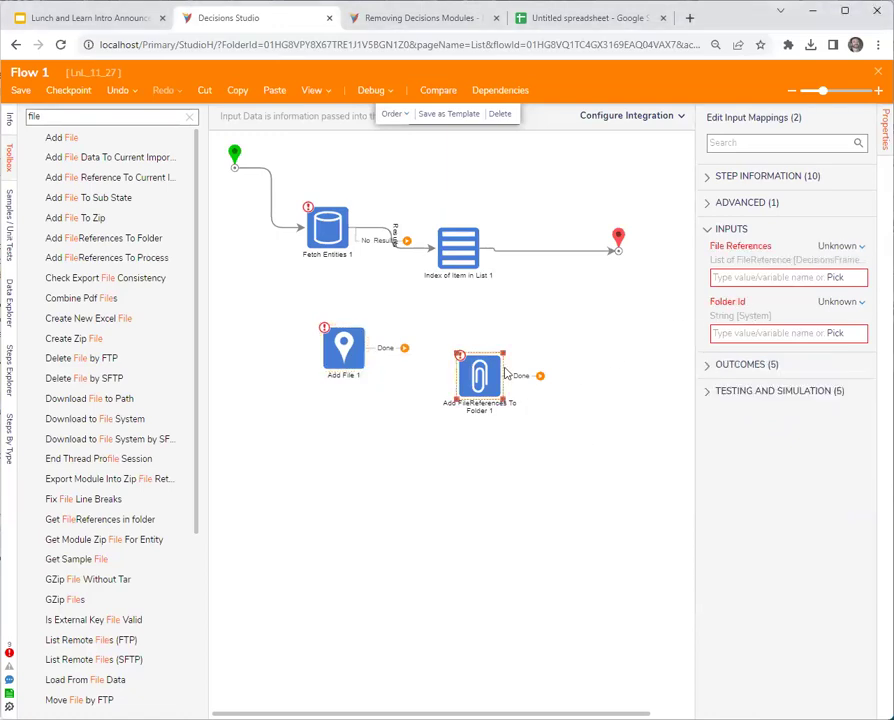
{"action": "left_click", "coordinate": [348, 346]}
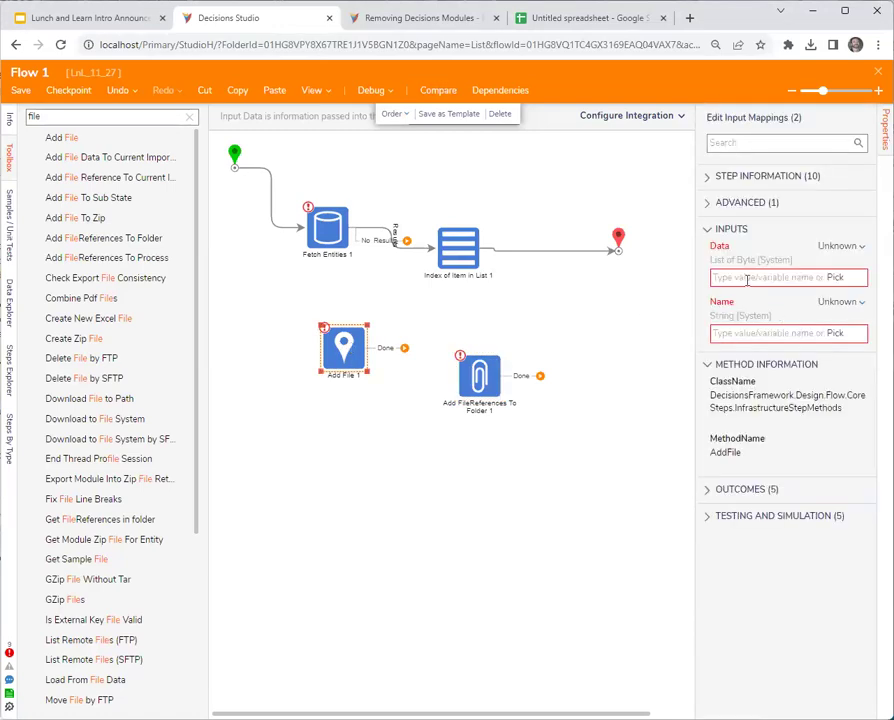
{"action": "left_click", "coordinate": [478, 376]}
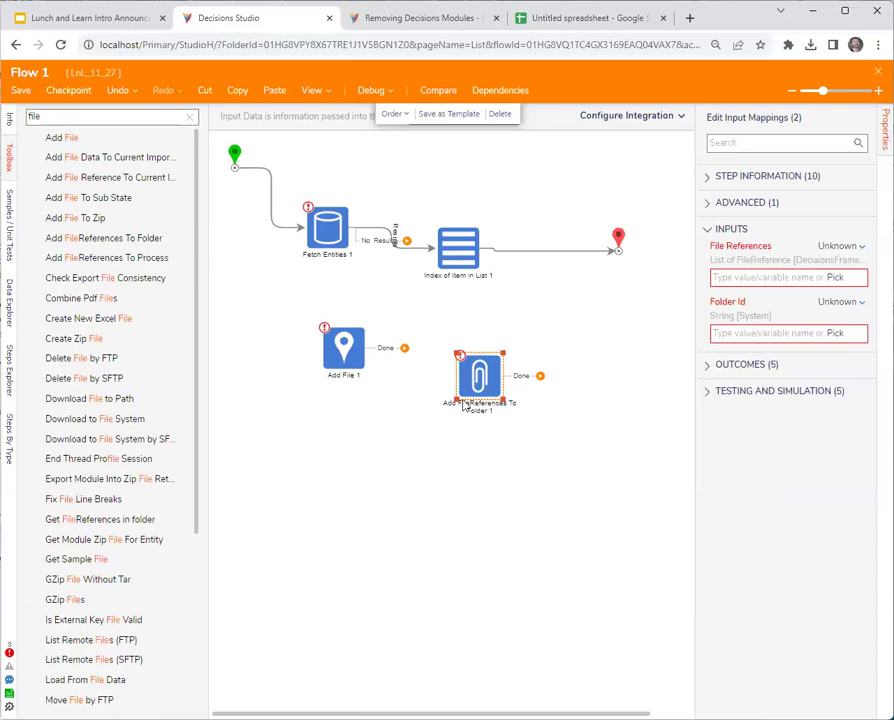
{"action": "left_click_drag", "start_coordinate": [476, 374], "coordinate": [481, 417]}
Set File References to Build Array with Item 0 as Build Data, then move Add File up-left.
{"action": "left_click", "coordinate": [836, 245]}
{"action": "left_click", "coordinate": [820, 292]}
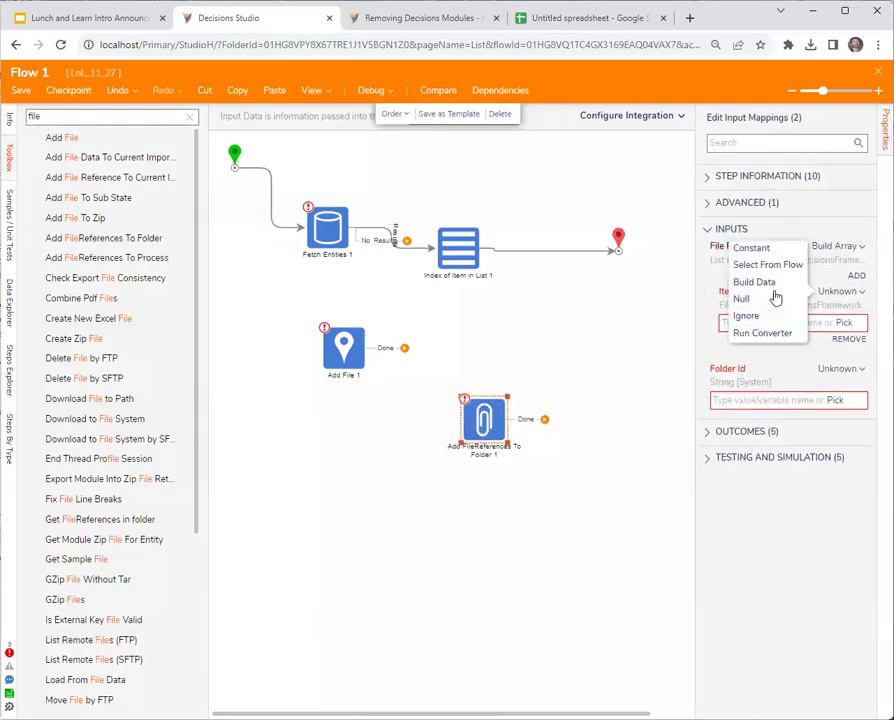
{"action": "left_click", "coordinate": [756, 393]}
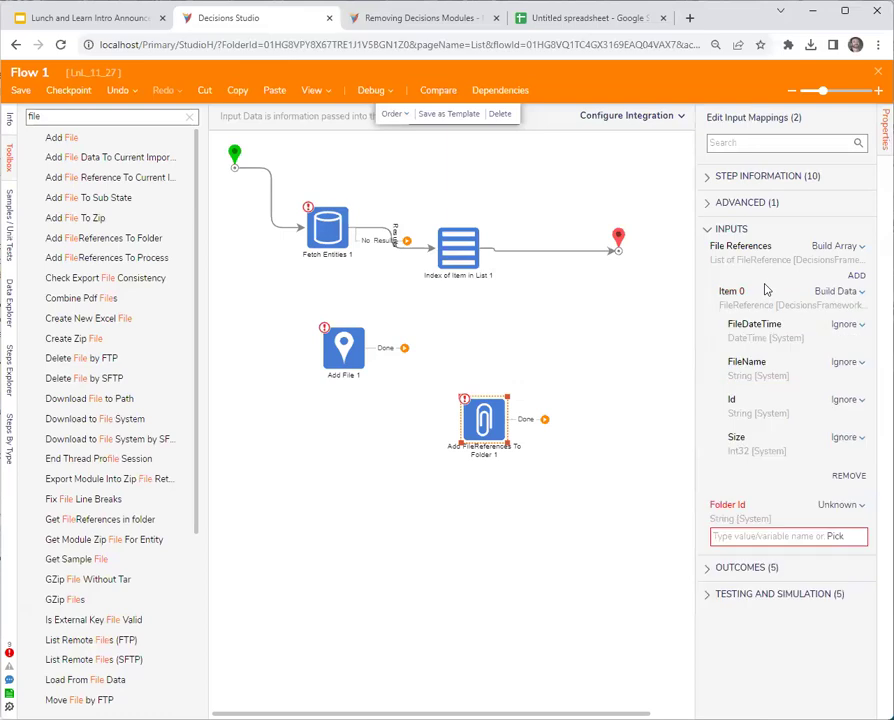
{"action": "left_click", "coordinate": [346, 352]}
{"action": "left_click_drag", "start_coordinate": [350, 354], "coordinate": [333, 333]}
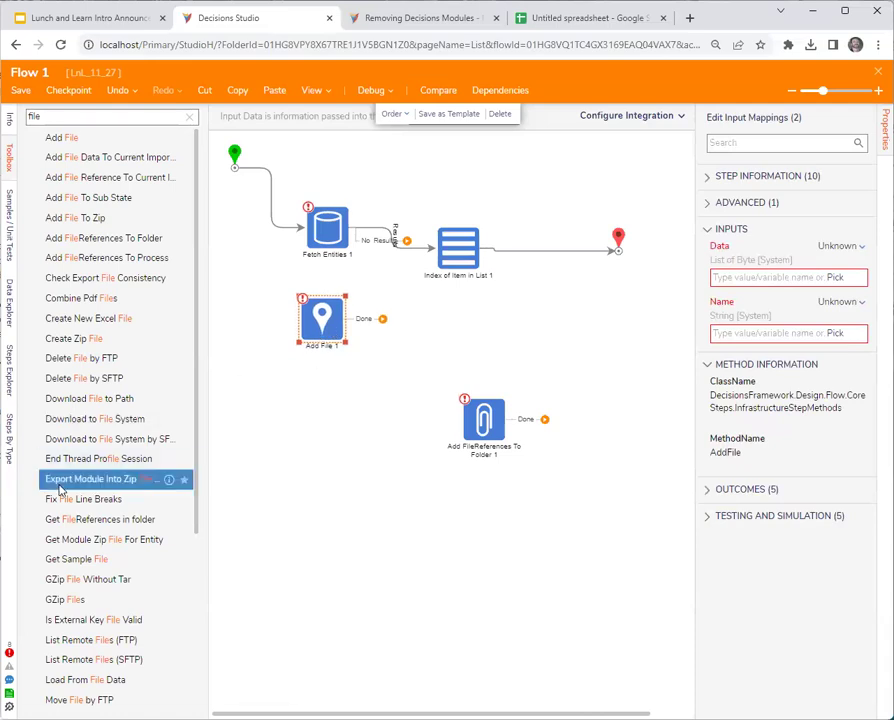
{"action": "scroll", "coordinate": [62, 488], "scroll_direction": "down", "scroll_amount": 3}
{"action": "scroll", "coordinate": [64, 490], "scroll_direction": "down", "scroll_amount": 2}
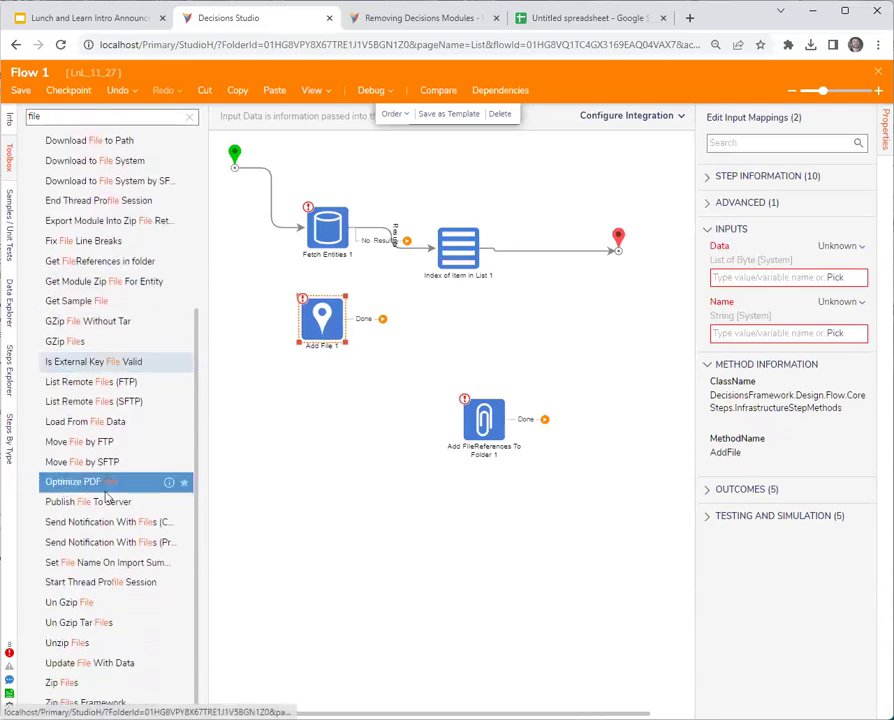
{"action": "scroll", "coordinate": [95, 490], "scroll_direction": "up", "scroll_amount": 5}
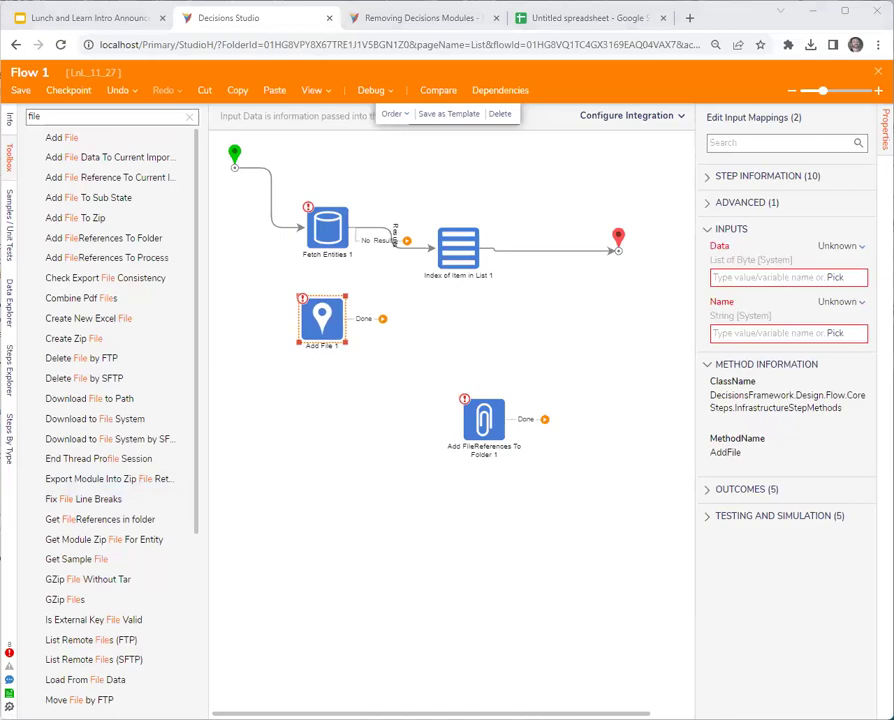
{"action": "left_click", "coordinate": [264, 372]}
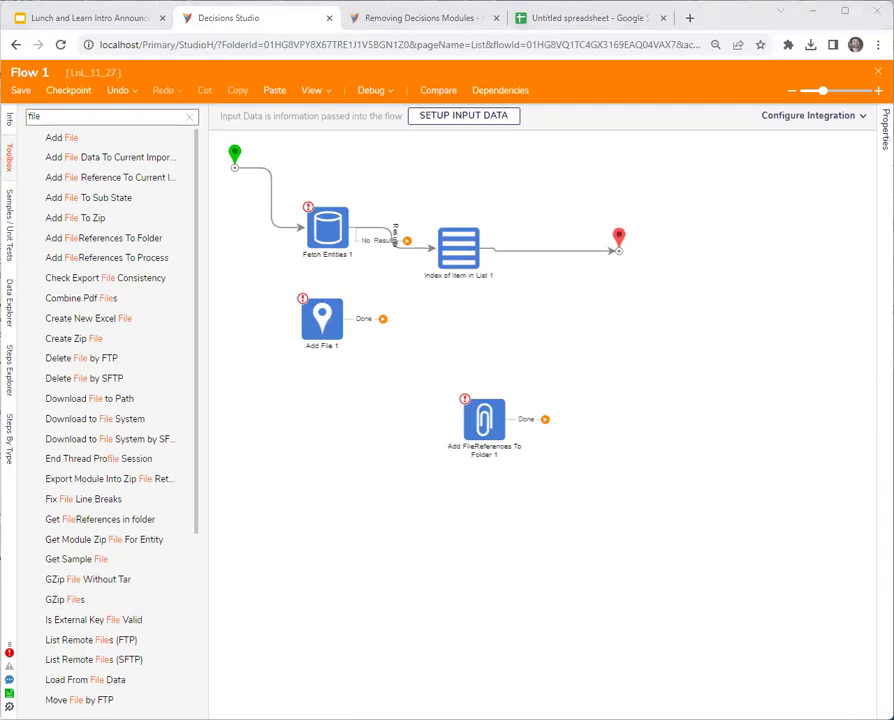
{"action": "left_click", "coordinate": [878, 72]}
Discard Flow 1's changes with Don't Save and go back to the LnL_11_27 folder.
{"action": "left_click", "coordinate": [517, 457]}
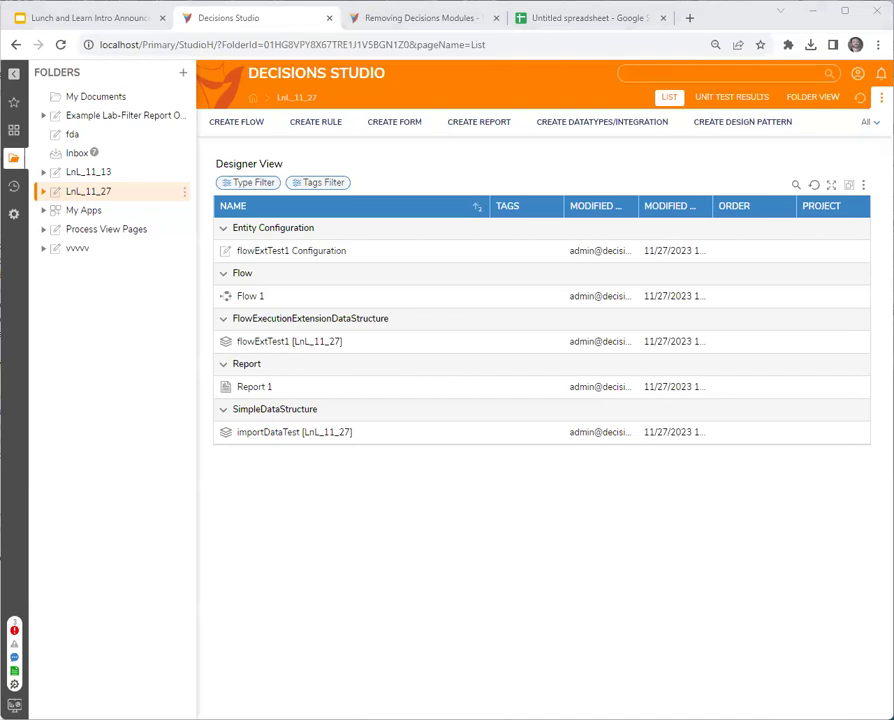
{"action": "left_click", "coordinate": [557, 616]}
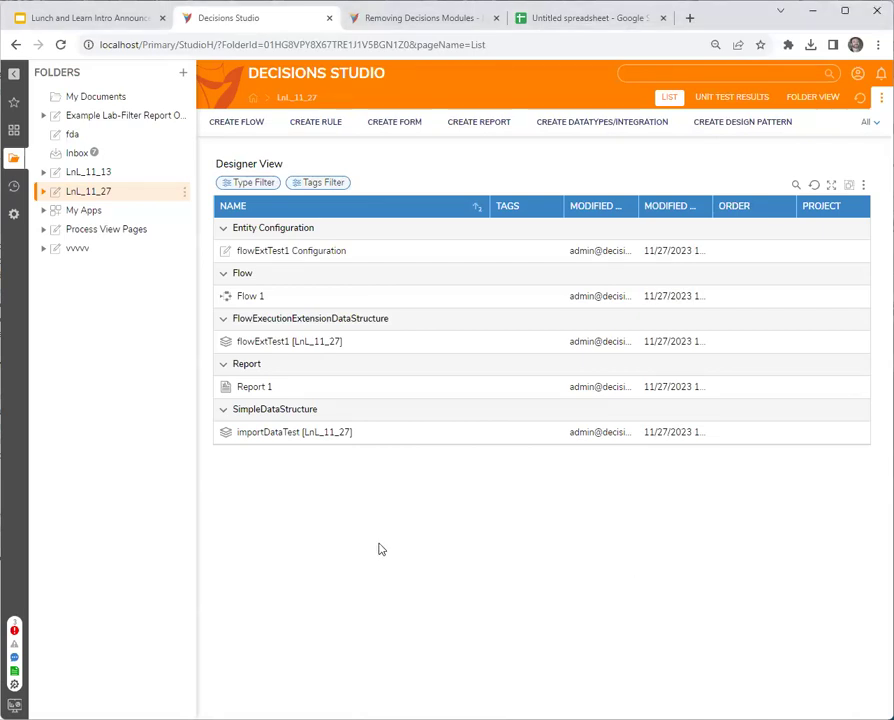
Create a standard flow named Flow 2 in the LnL_11_27 folder.
{"action": "left_click", "coordinate": [228, 124]}
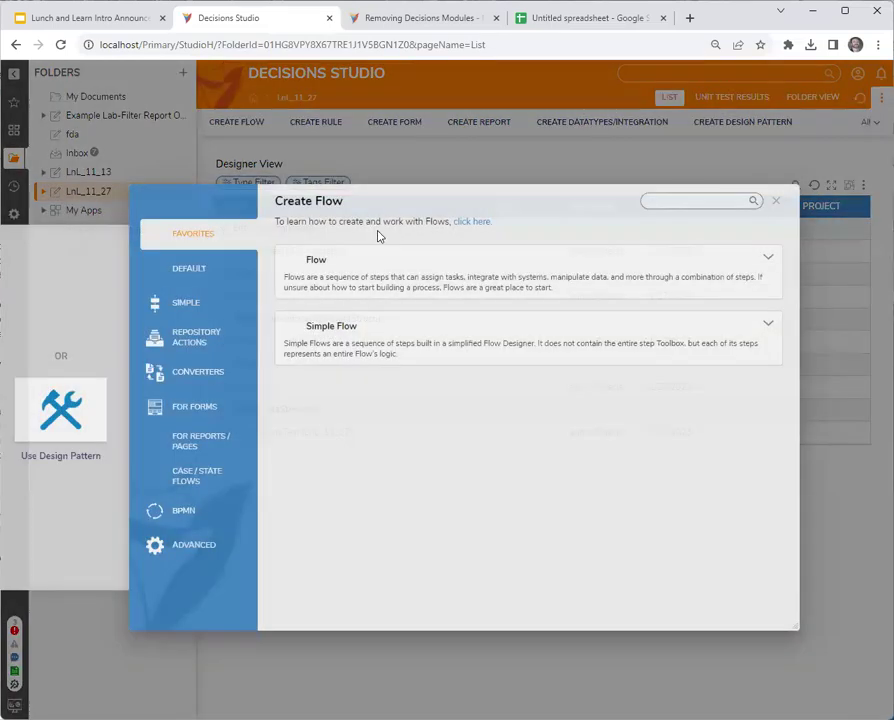
{"action": "left_click", "coordinate": [386, 279]}
{"action": "left_click", "coordinate": [521, 306]}
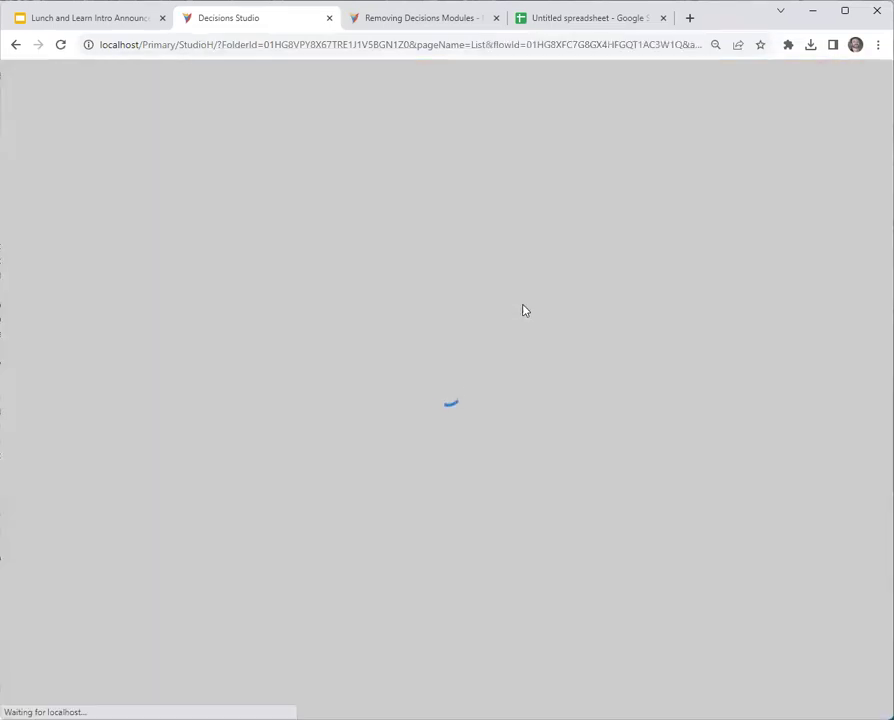
{"action": "left_click", "coordinate": [118, 118]}
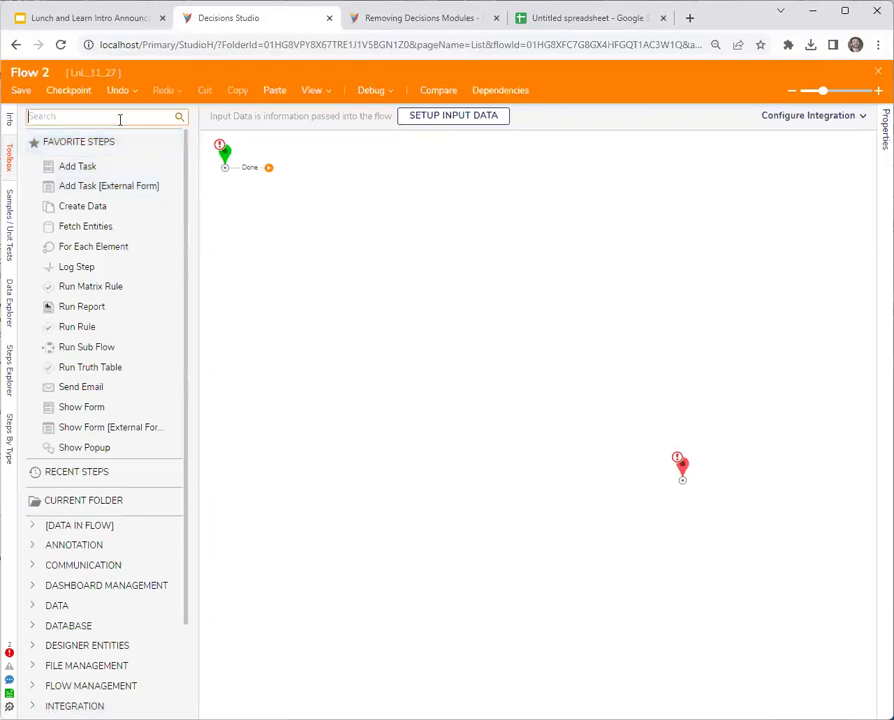
Search the Toolbox for 'pause' and 'delay' and place Pause Flow and Delay Next Step on the canvas.
{"action": "type", "text": "pause"}
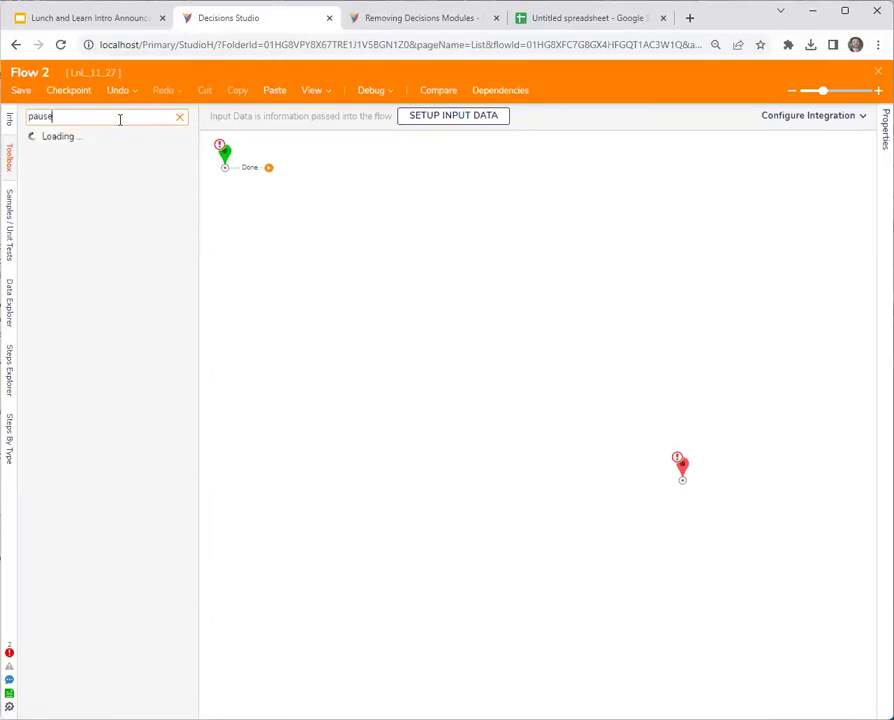
{"action": "left_click_drag", "start_coordinate": [75, 148], "coordinate": [390, 260]}
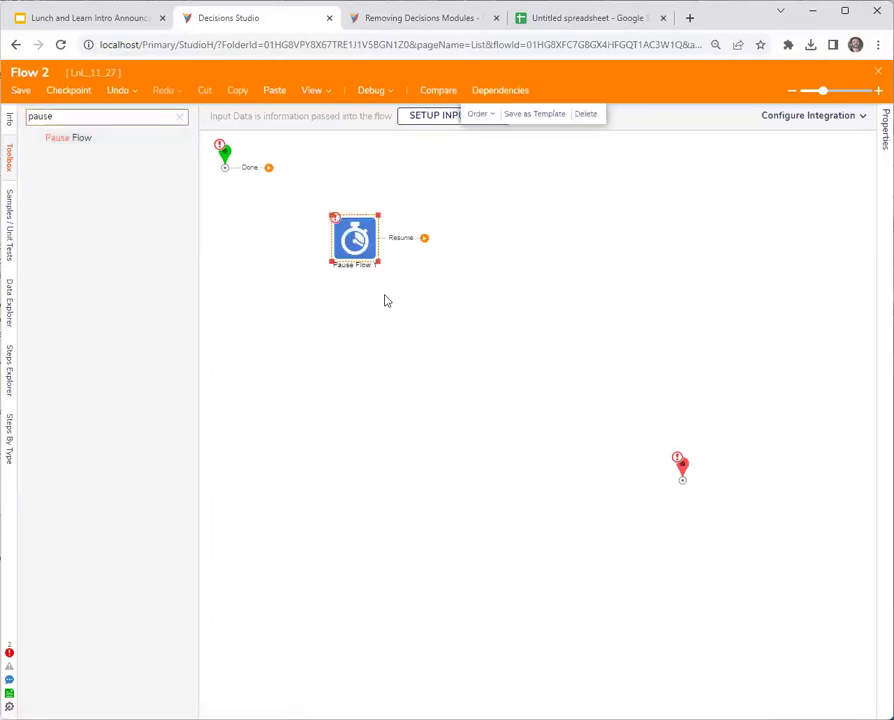
{"action": "double_click", "coordinate": [81, 120]}
{"action": "type", "text": "delay"}
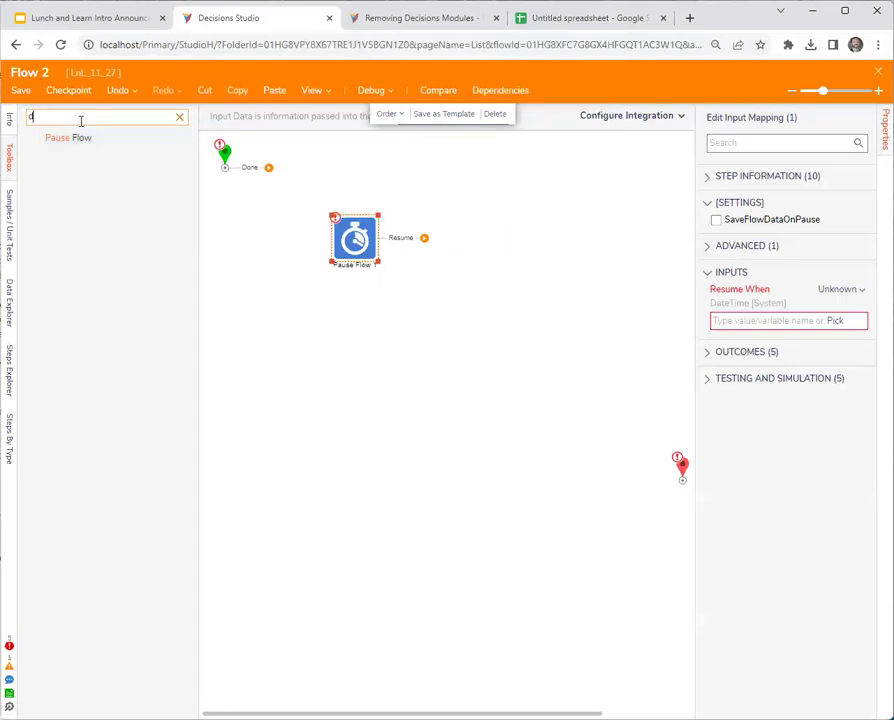
{"action": "left_click_drag", "start_coordinate": [77, 138], "coordinate": [326, 340]}
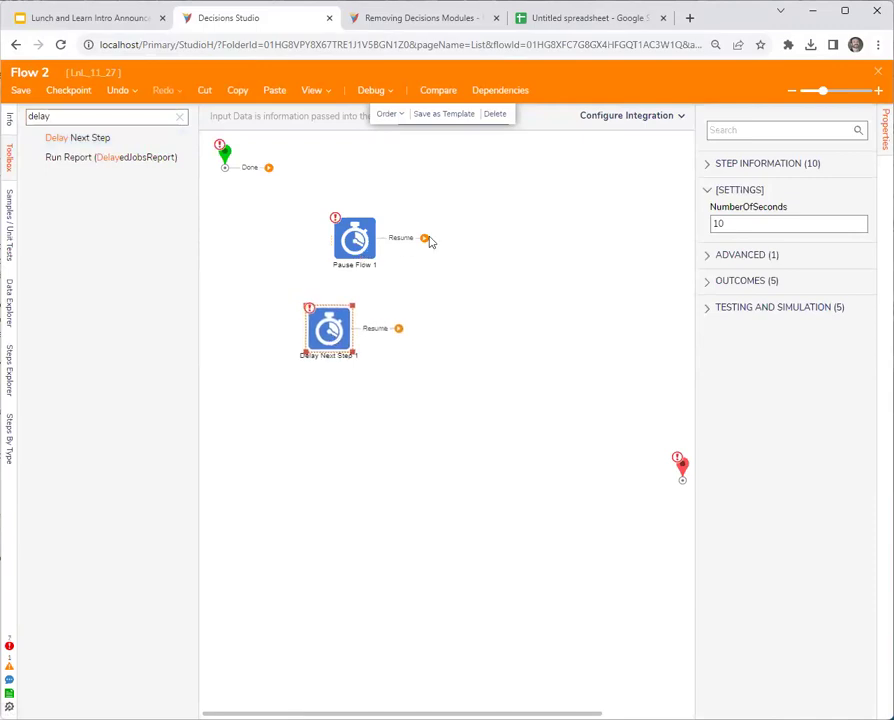
Arrange Pause Flow 1, Delay Next Step 1 and the end point closer together.
{"action": "left_click_drag", "start_coordinate": [355, 238], "coordinate": [416, 238]}
{"action": "left_click_drag", "start_coordinate": [331, 336], "coordinate": [319, 326]}
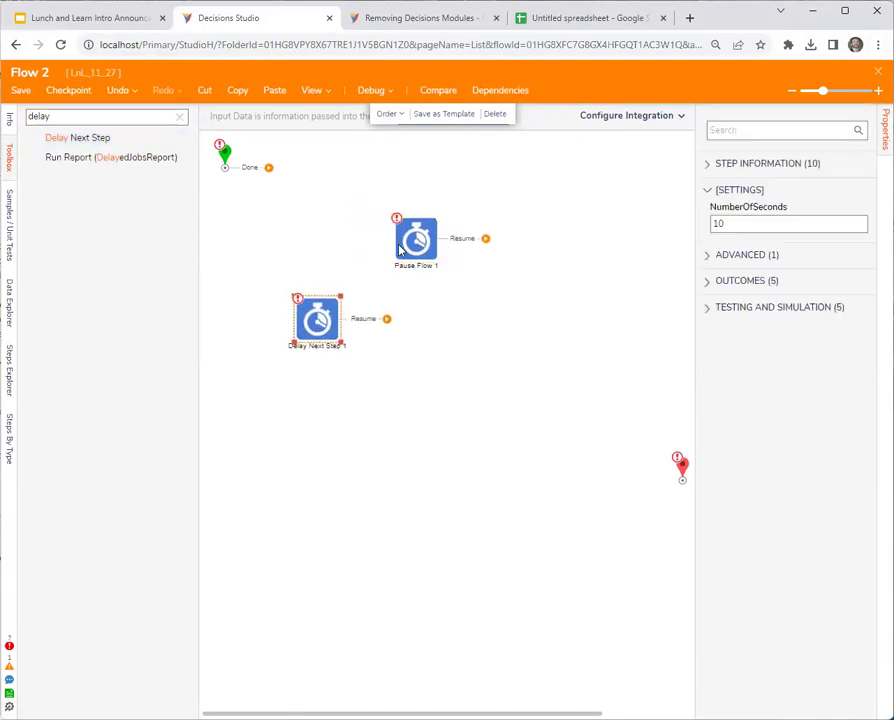
{"action": "left_click", "coordinate": [400, 247]}
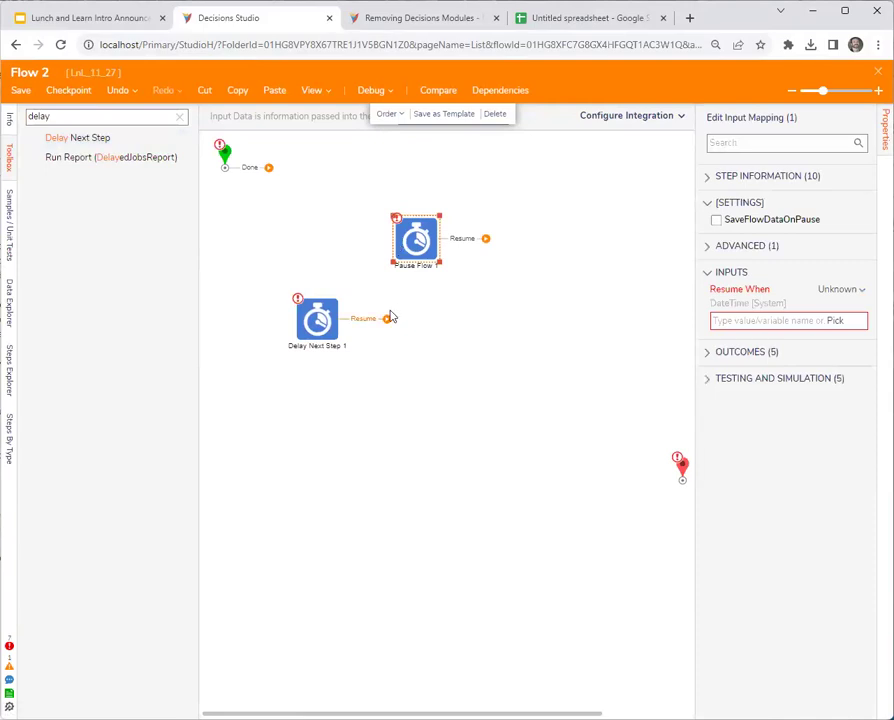
{"action": "left_click_drag", "start_coordinate": [418, 241], "coordinate": [424, 231]}
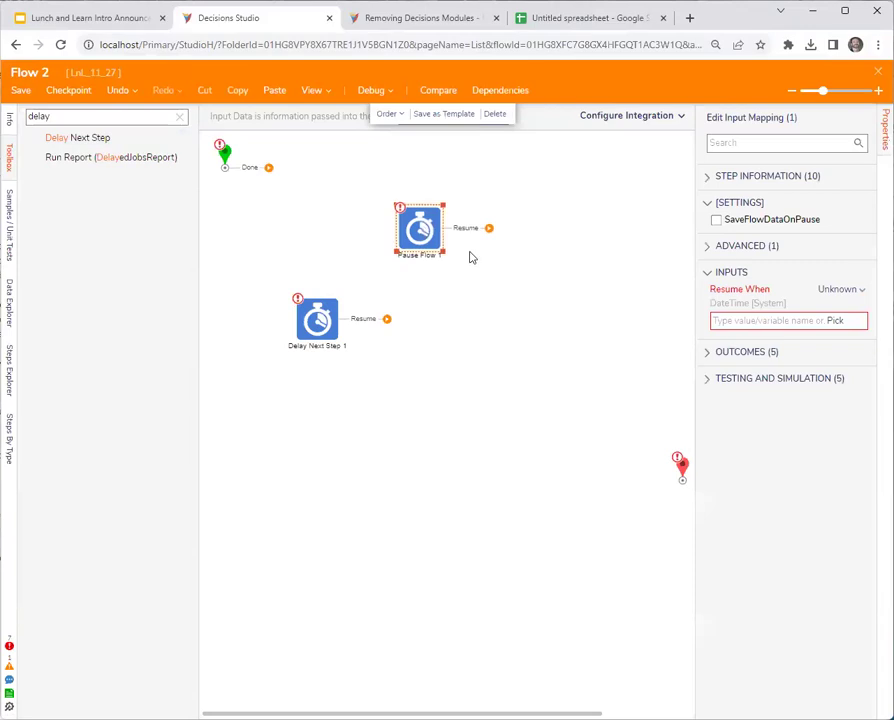
{"action": "left_click_drag", "start_coordinate": [683, 467], "coordinate": [645, 430]}
{"action": "left_click", "coordinate": [318, 337]}
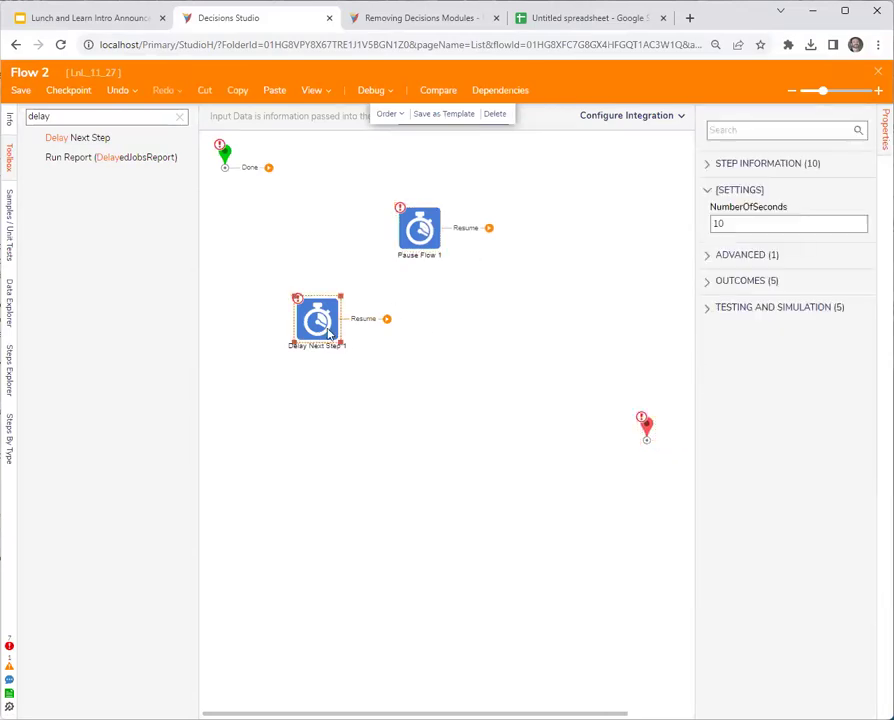
{"action": "left_click_drag", "start_coordinate": [318, 320], "coordinate": [319, 303]}
{"action": "left_click", "coordinate": [424, 232]}
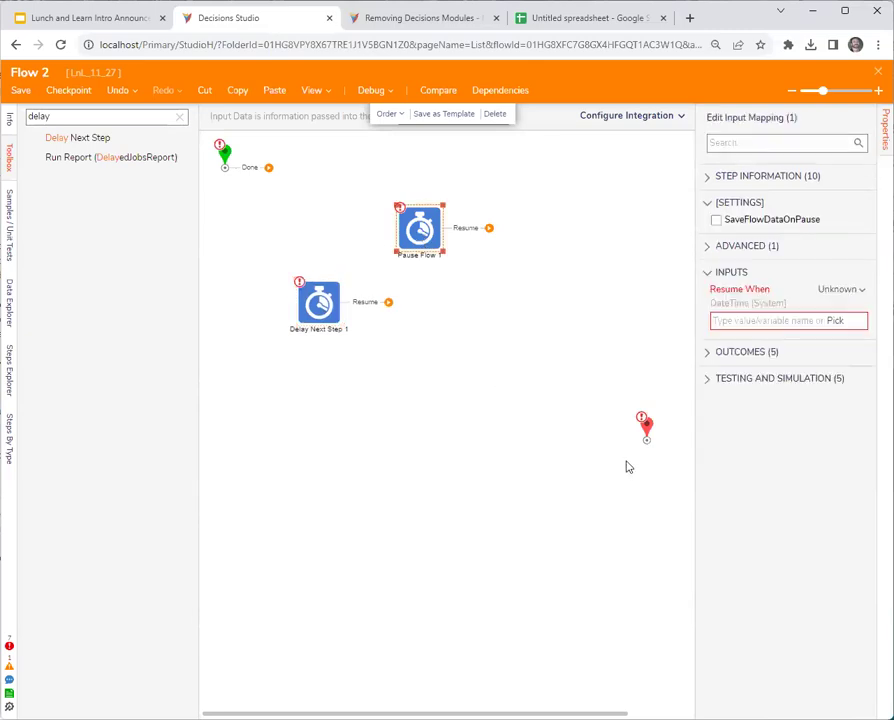
{"action": "left_click_drag", "start_coordinate": [646, 430], "coordinate": [604, 408]}
{"action": "left_click", "coordinate": [430, 240]}
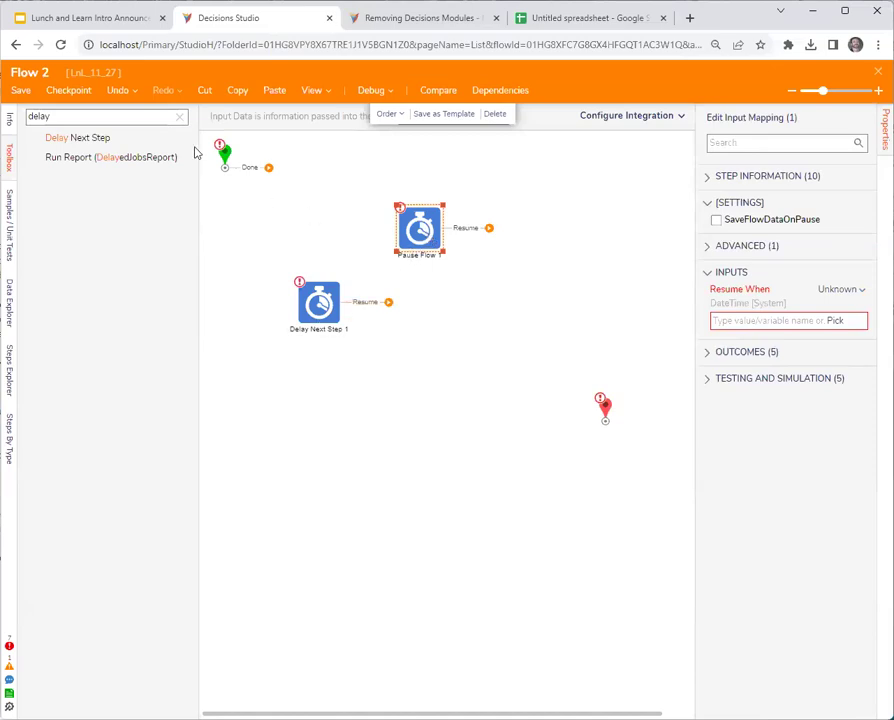
{"action": "double_click", "coordinate": [144, 121]}
Search for 'wait' and place a Wait On External System step above the others.
{"action": "type", "text": "wait"}
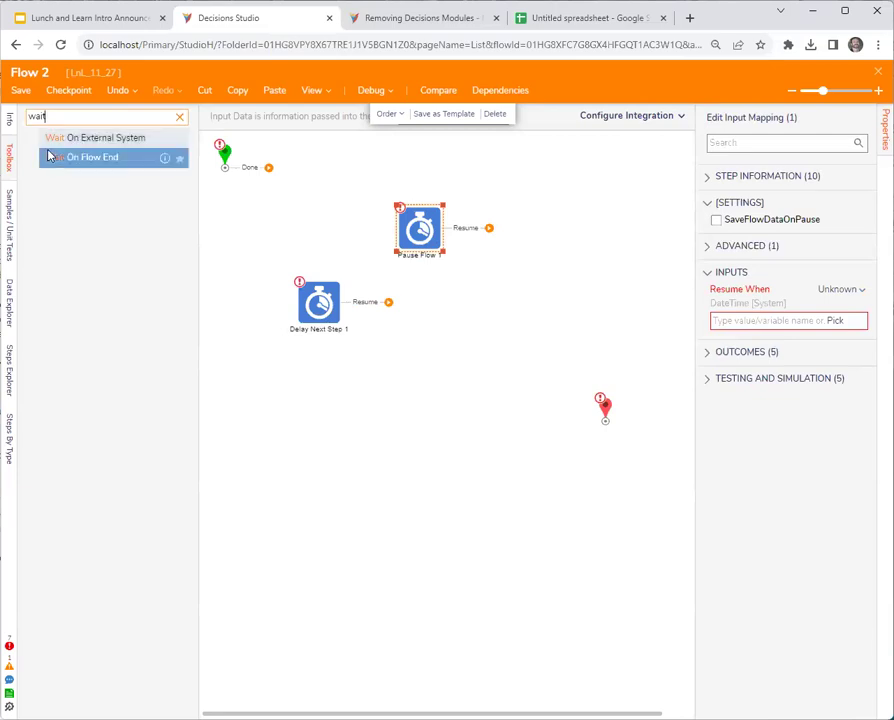
{"action": "left_click_drag", "start_coordinate": [95, 137], "coordinate": [518, 200]}
{"action": "left_click_drag", "start_coordinate": [524, 284], "coordinate": [535, 243]}
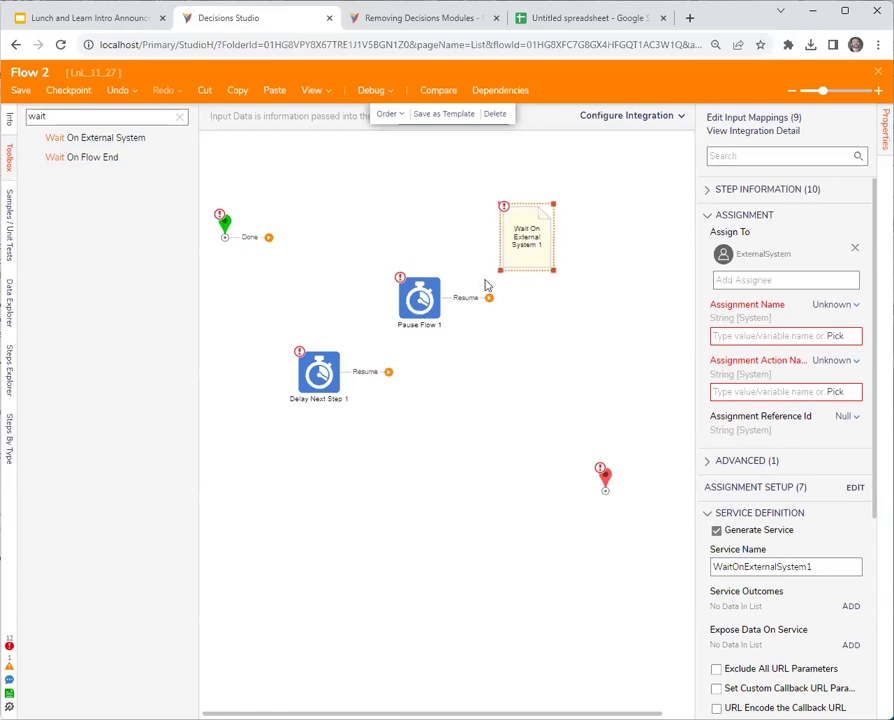
{"action": "left_click", "coordinate": [532, 248]}
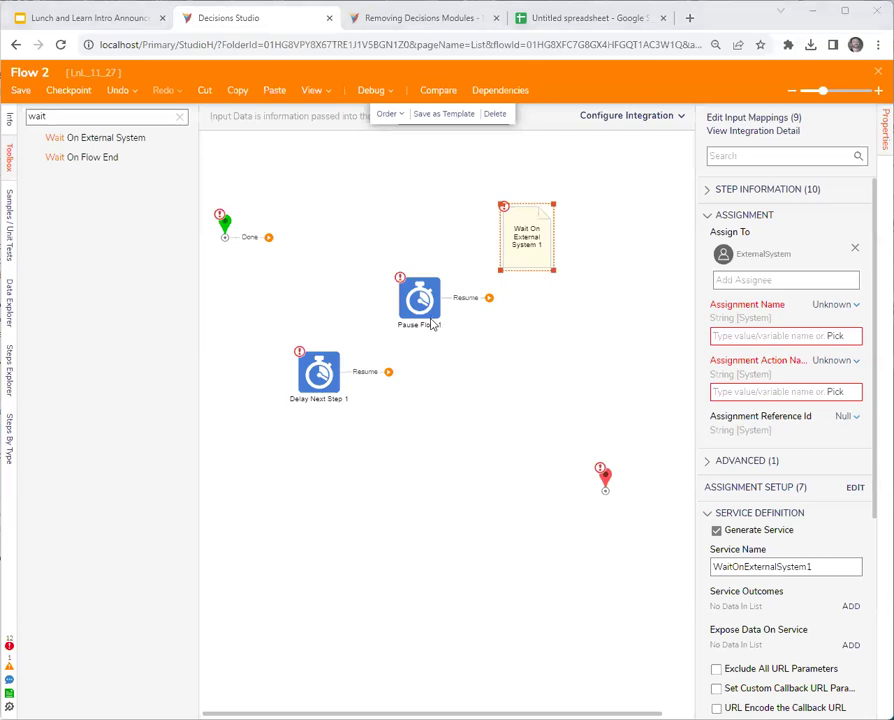
Shift Pause Flow 1 and Delay Next Step 1 right, then search the Toolbox for 'form'.
{"action": "left_click_drag", "start_coordinate": [443, 320], "coordinate": [470, 330]}
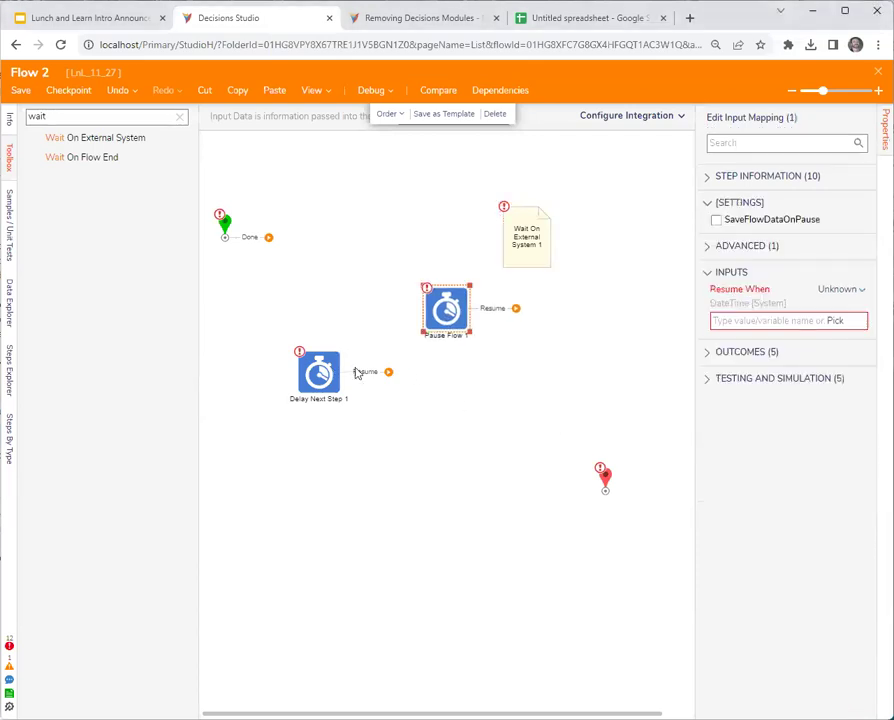
{"action": "left_click_drag", "start_coordinate": [330, 372], "coordinate": [380, 378]}
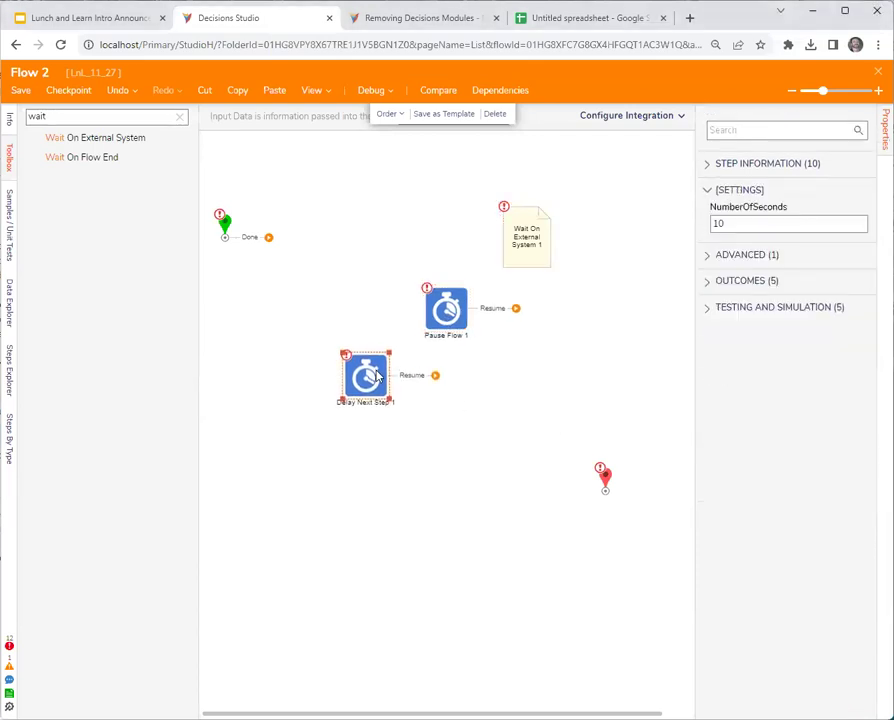
{"action": "left_click", "coordinate": [428, 473]}
{"action": "double_click", "coordinate": [48, 116]}
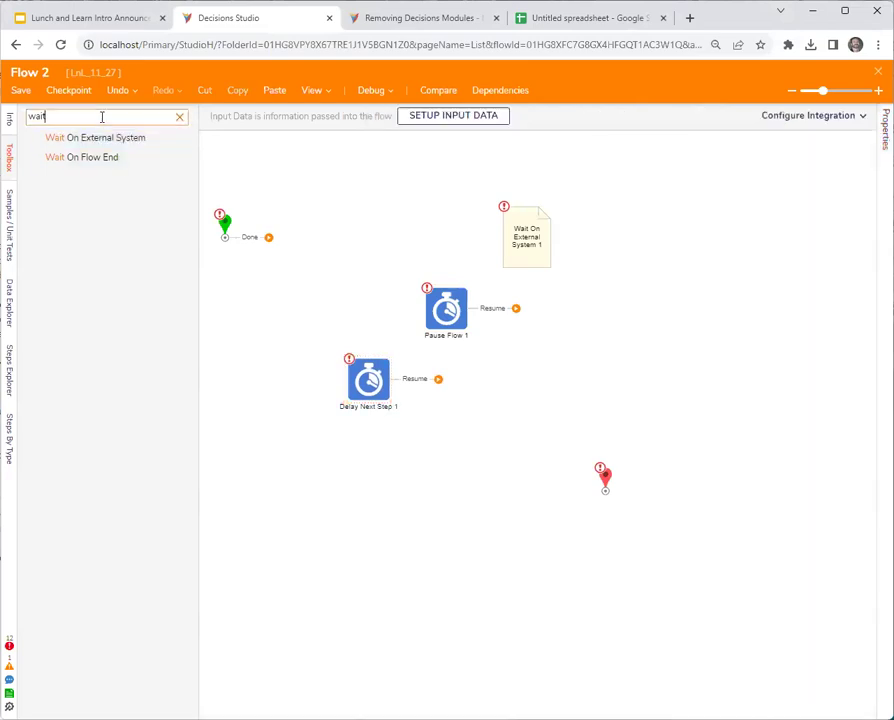
{"action": "type", "text": "form"}
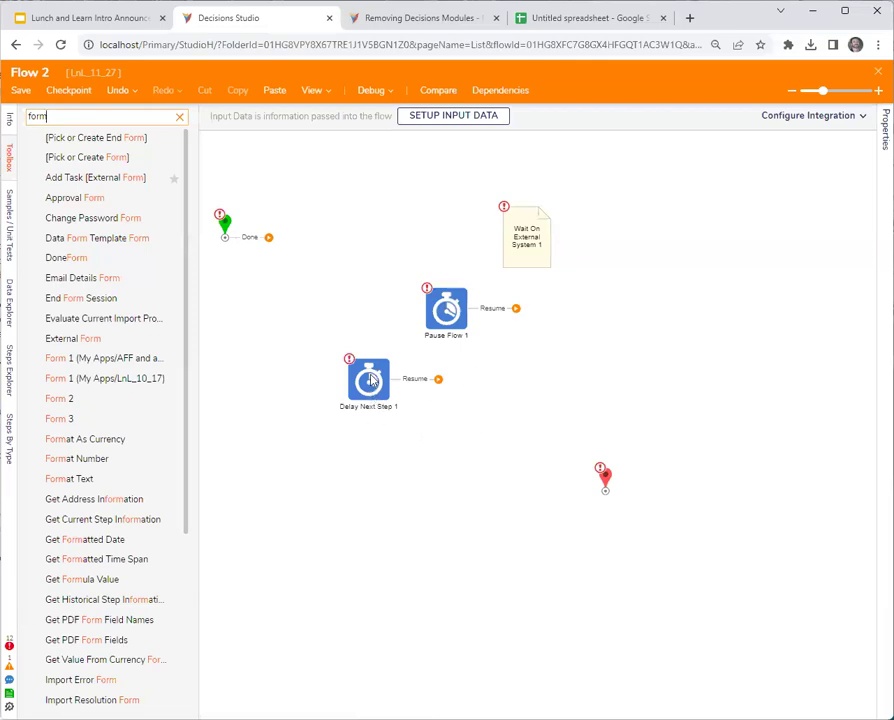
Clear the Toolbox search and expand Integration > Internal Services > ObjectLockService.
{"action": "left_click", "coordinate": [180, 117]}
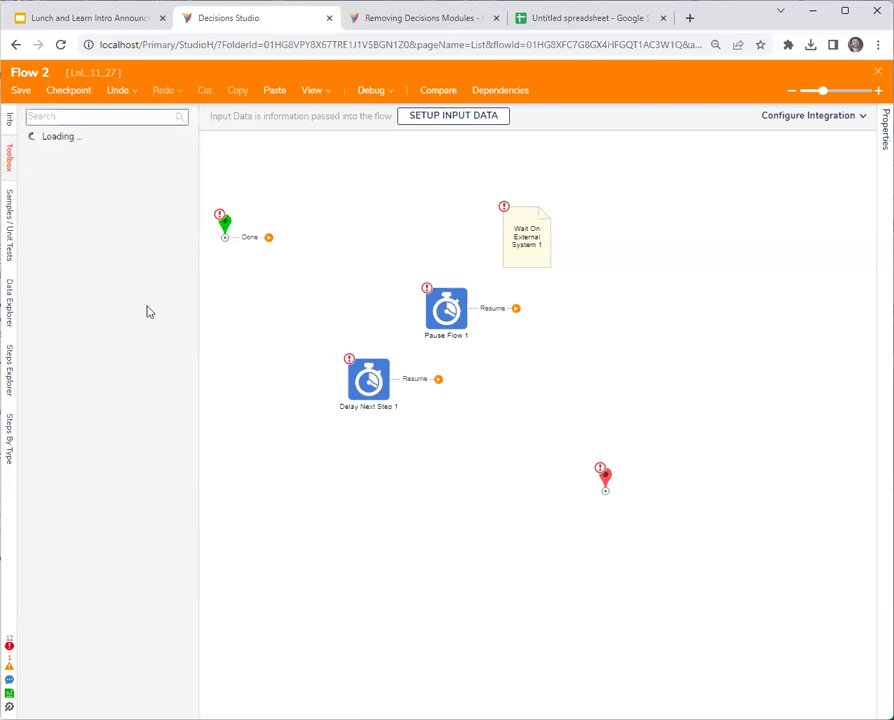
{"action": "scroll", "coordinate": [30, 610], "scroll_direction": "down", "scroll_amount": 3}
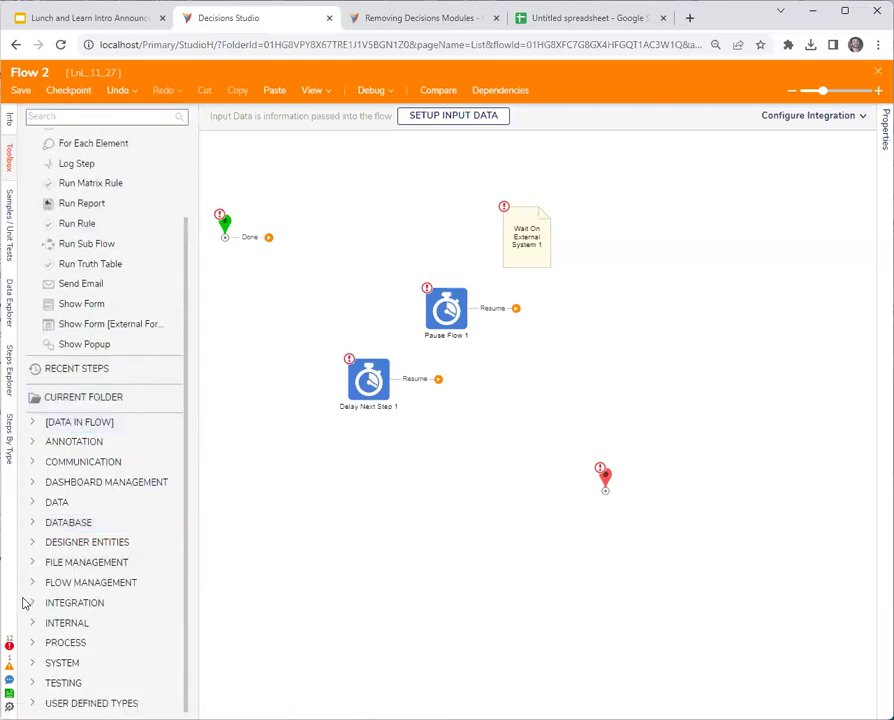
{"action": "left_click", "coordinate": [31, 601]}
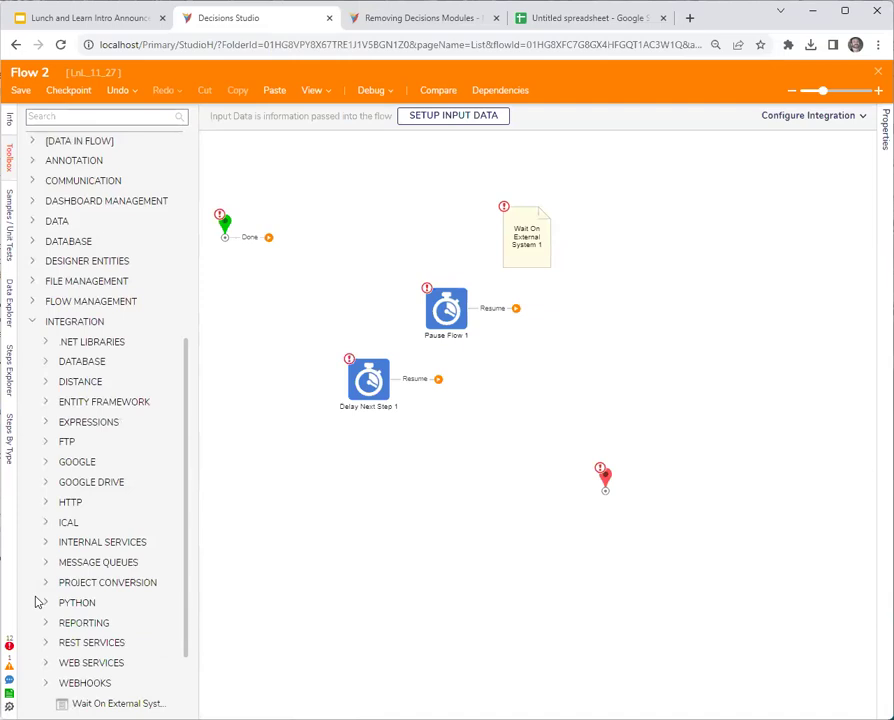
{"action": "left_click", "coordinate": [45, 541]}
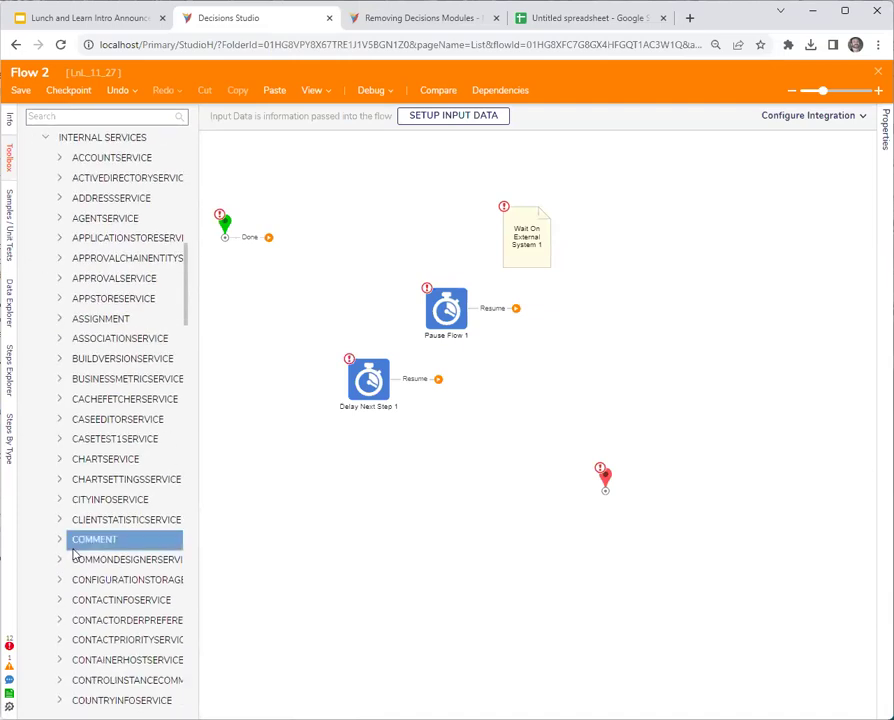
{"action": "scroll", "coordinate": [73, 555], "scroll_direction": "down", "scroll_amount": 10}
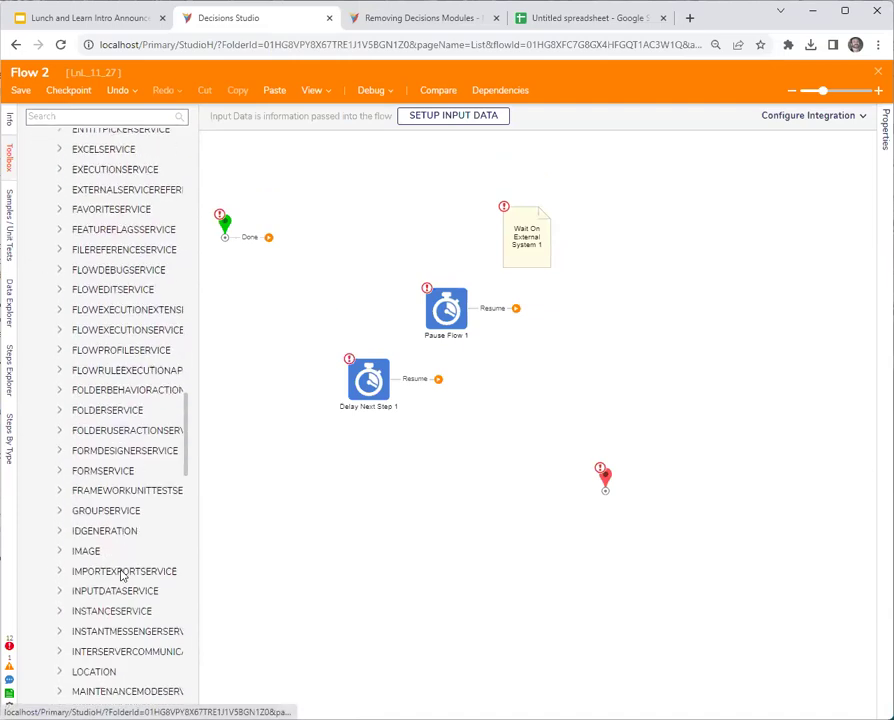
{"action": "scroll", "coordinate": [123, 575], "scroll_direction": "down", "scroll_amount": 5}
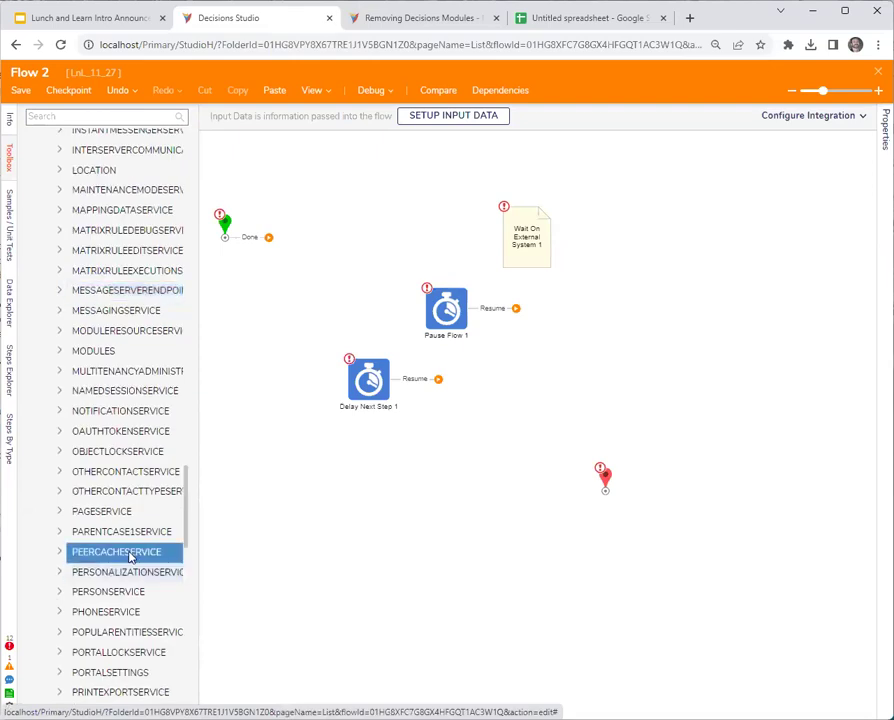
{"action": "left_click", "coordinate": [59, 454]}
Widen the Toolbox and place GetLockInfo and LockedUntil steps on the canvas.
{"action": "left_click_drag", "start_coordinate": [195, 530], "coordinate": [236, 524]}
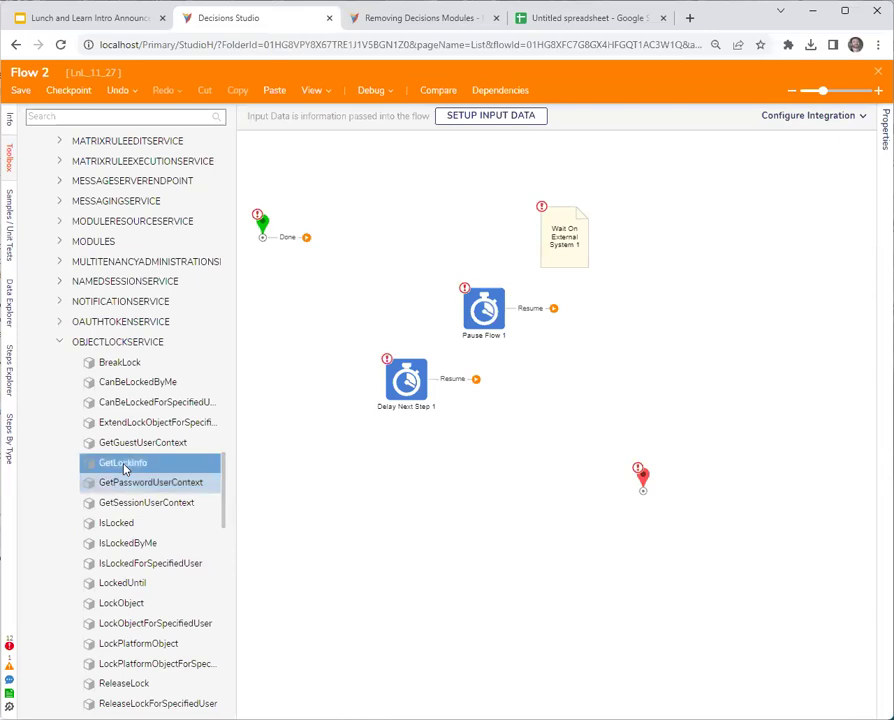
{"action": "left_click_drag", "start_coordinate": [100, 466], "coordinate": [355, 468]}
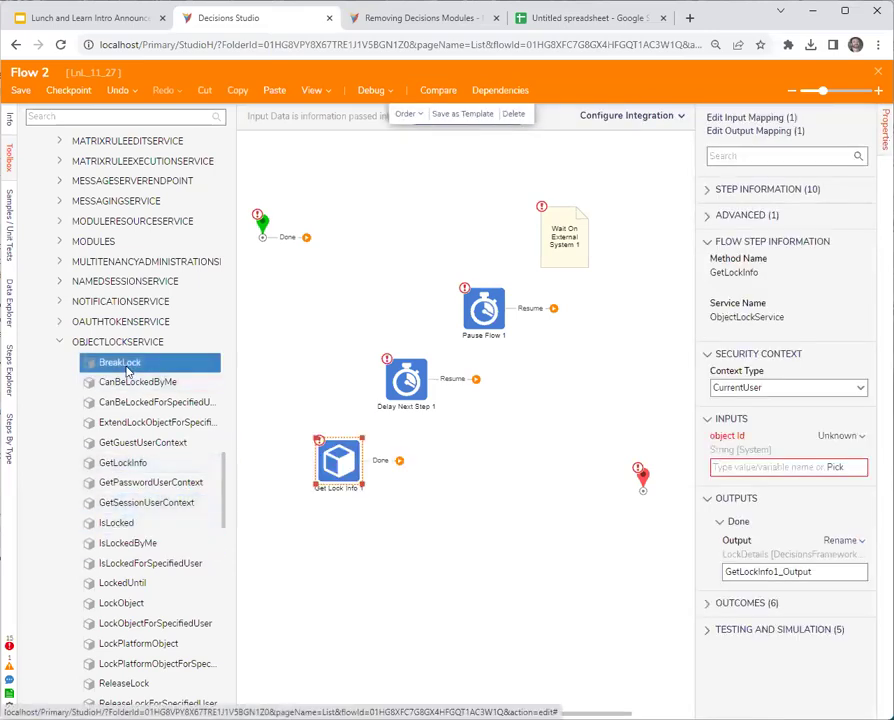
{"action": "scroll", "coordinate": [174, 556], "scroll_direction": "down", "scroll_amount": 1}
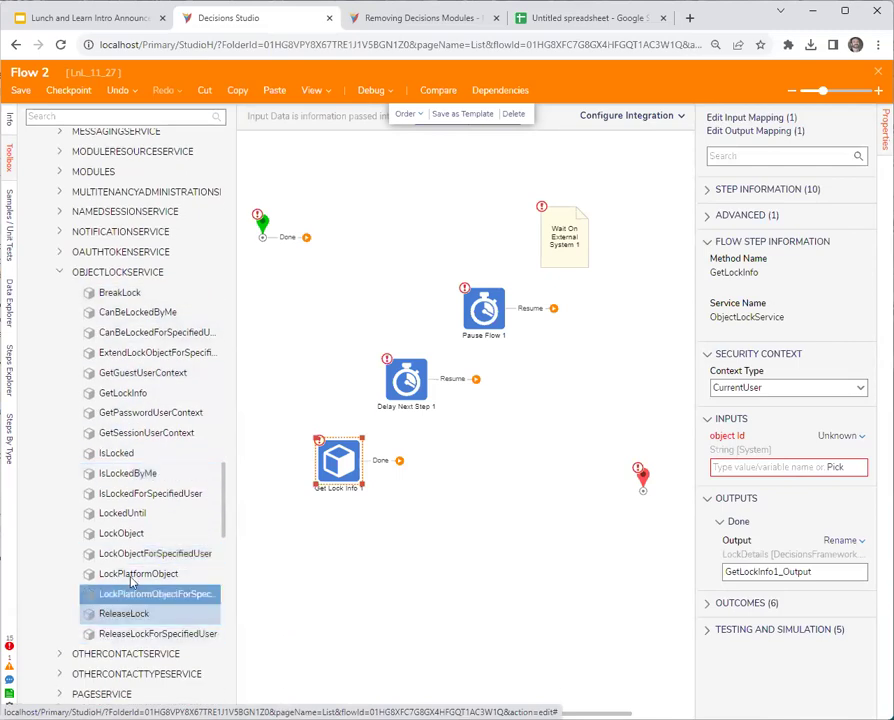
{"action": "left_click_drag", "start_coordinate": [122, 513], "coordinate": [311, 537]}
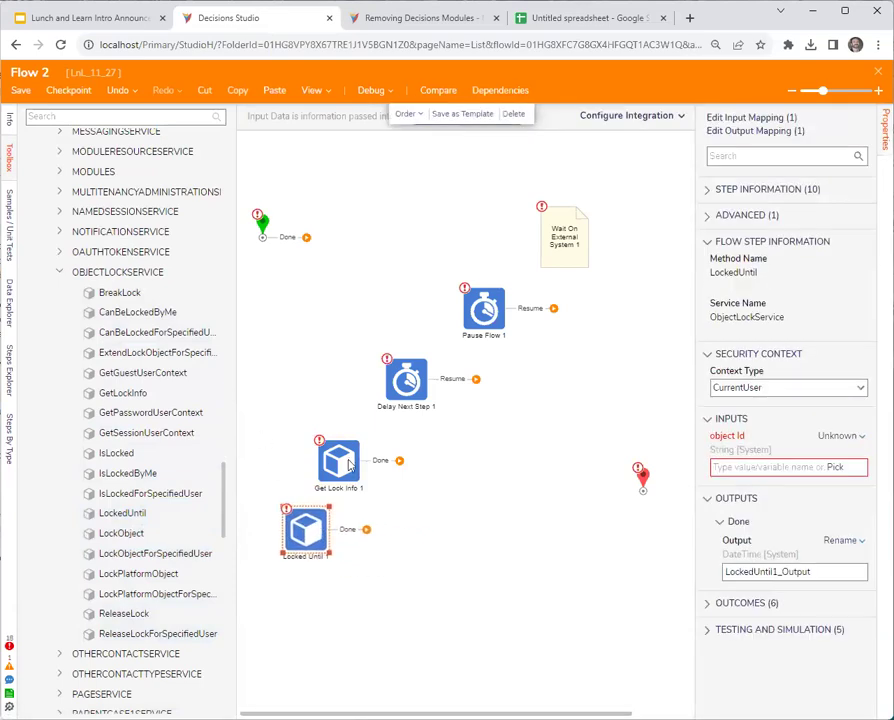
Align Get Lock Info 1 and Delay Next Step 1, then select Pause Flow 1.
{"action": "left_click", "coordinate": [341, 497]}
{"action": "left_click_drag", "start_coordinate": [348, 507], "coordinate": [365, 512]}
{"action": "left_click", "coordinate": [368, 533]}
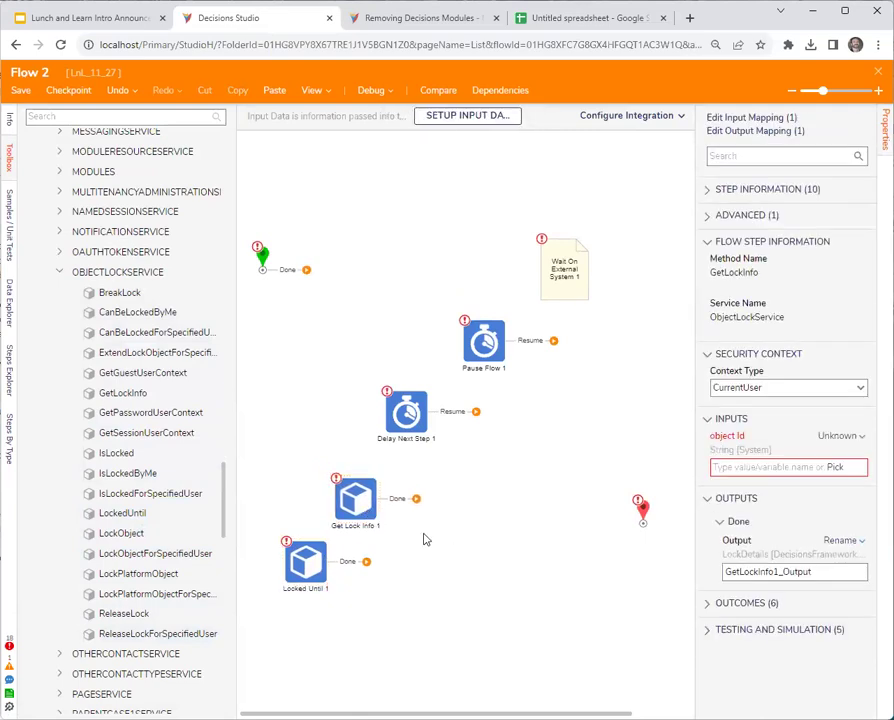
{"action": "left_click_drag", "start_coordinate": [406, 420], "coordinate": [404, 410]}
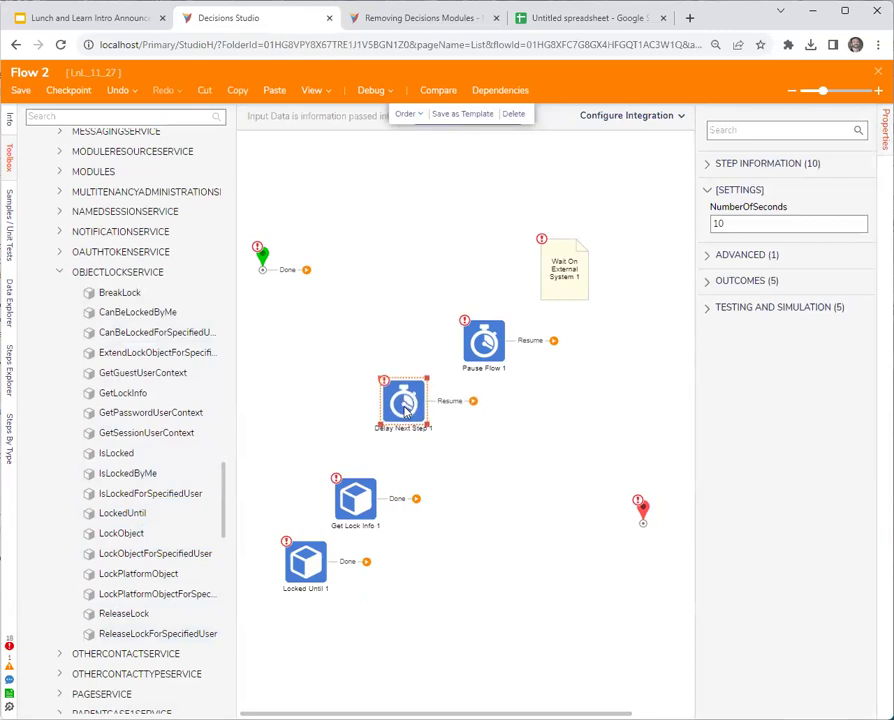
{"action": "left_click", "coordinate": [432, 413]}
{"action": "left_click", "coordinate": [418, 403]}
{"action": "left_click_drag", "start_coordinate": [418, 403], "coordinate": [420, 401]}
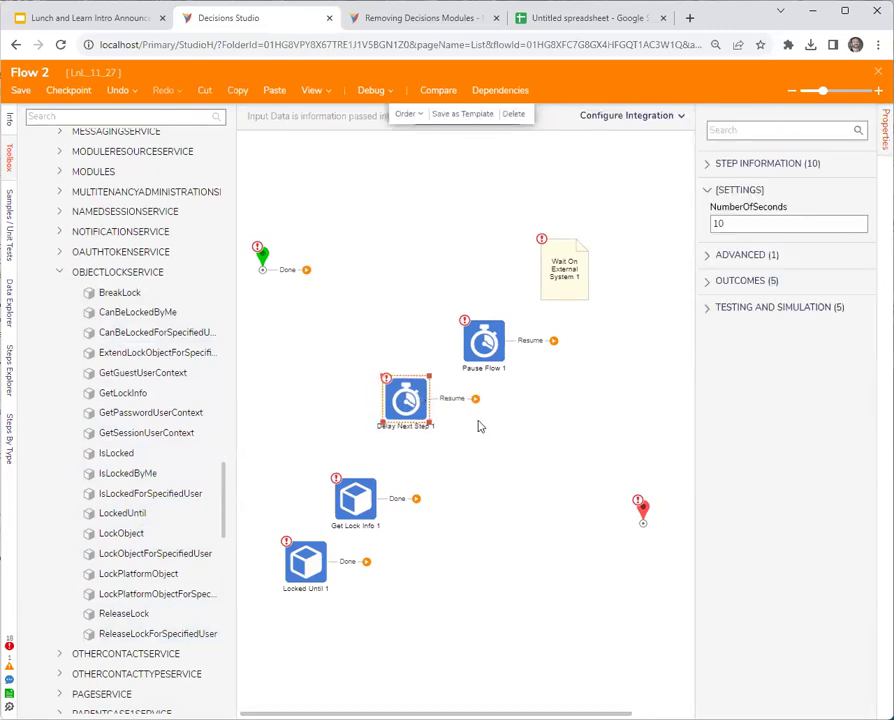
{"action": "left_click", "coordinate": [470, 422]}
{"action": "left_click", "coordinate": [404, 403]}
{"action": "left_click", "coordinate": [499, 346]}
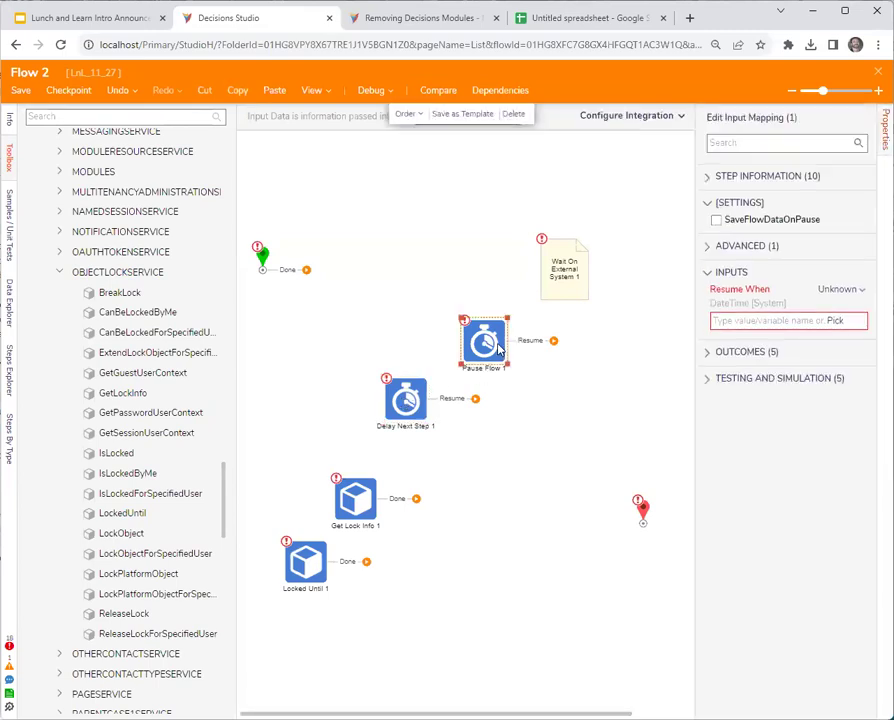